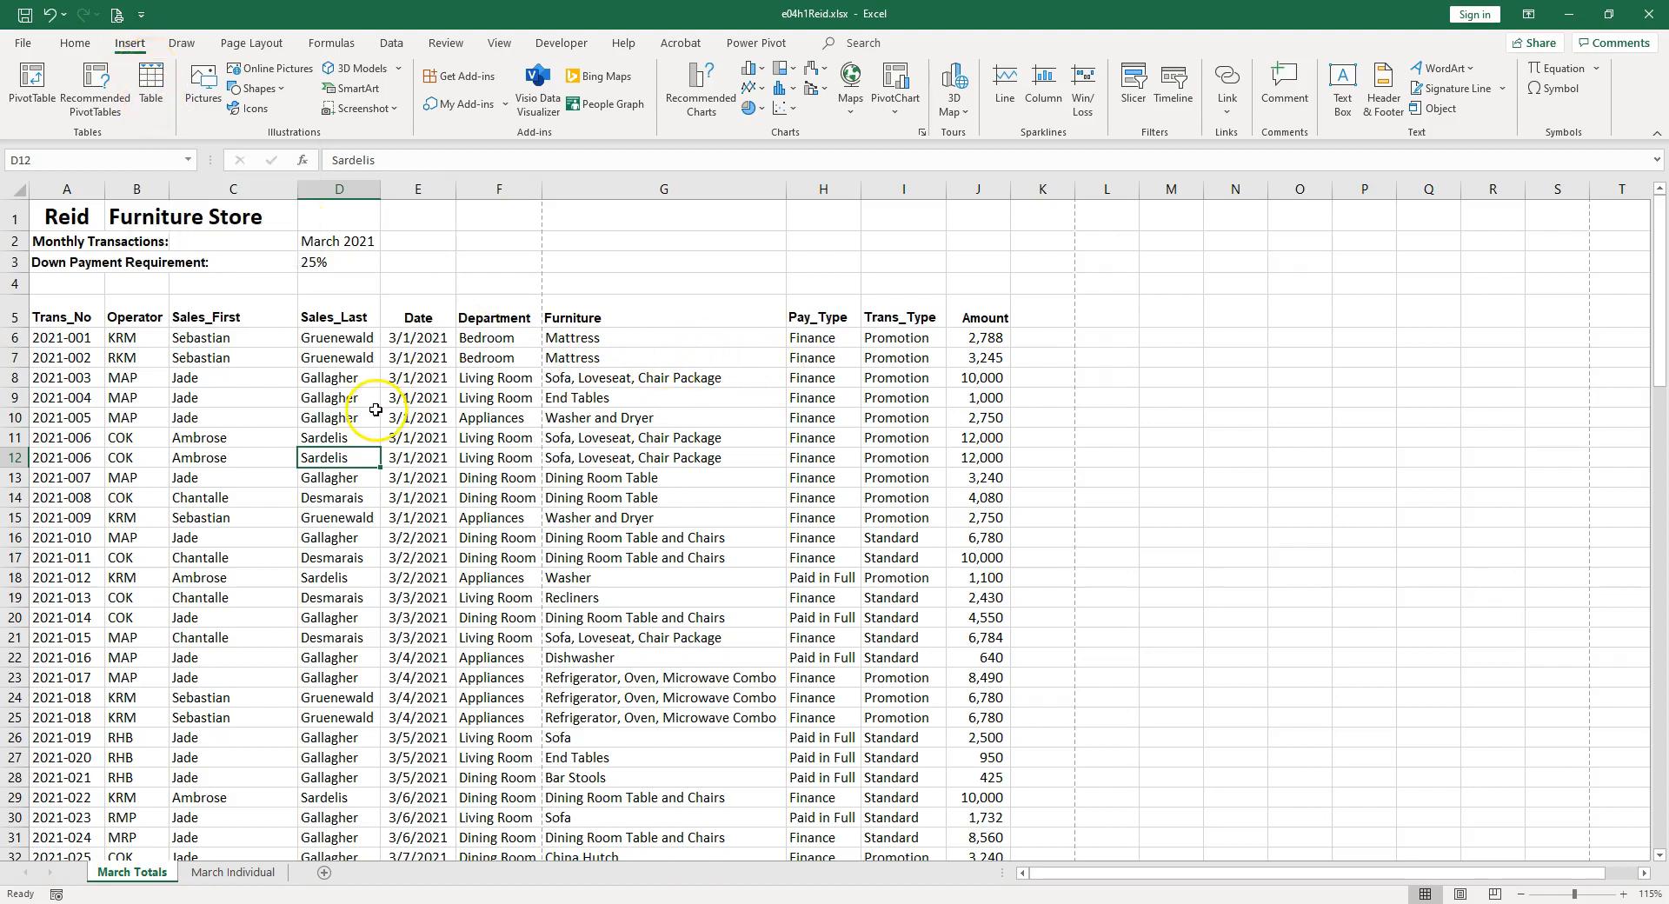
Create a table with headers from the range A5:J112 and undo the conversion.
left_click(337, 478)
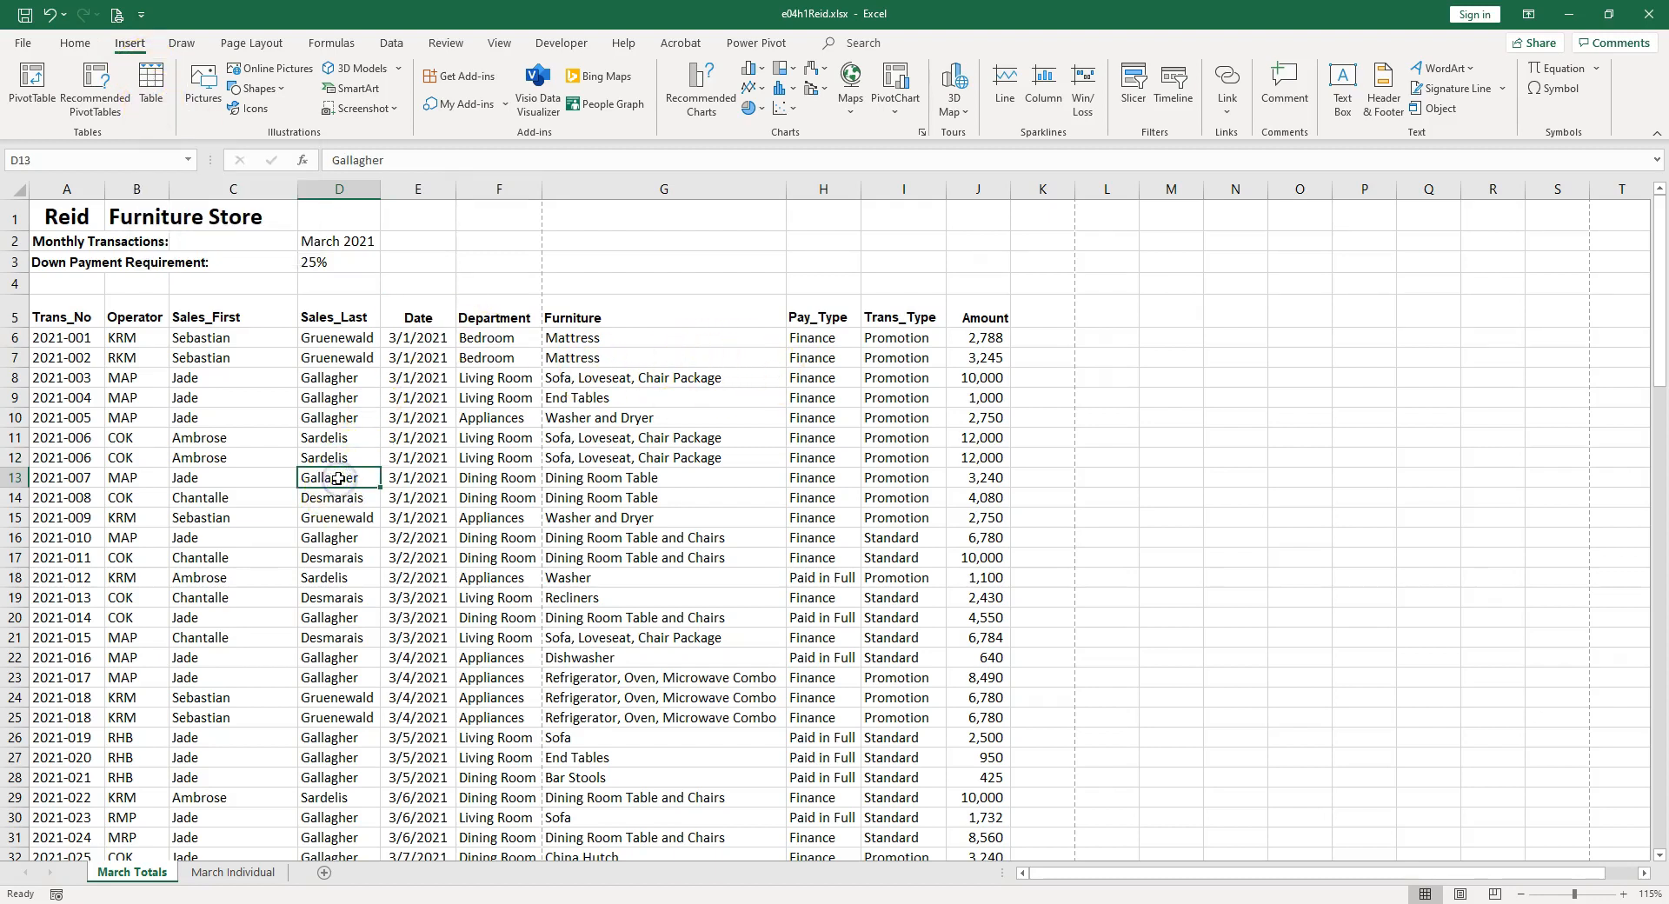
left_click(152, 78)
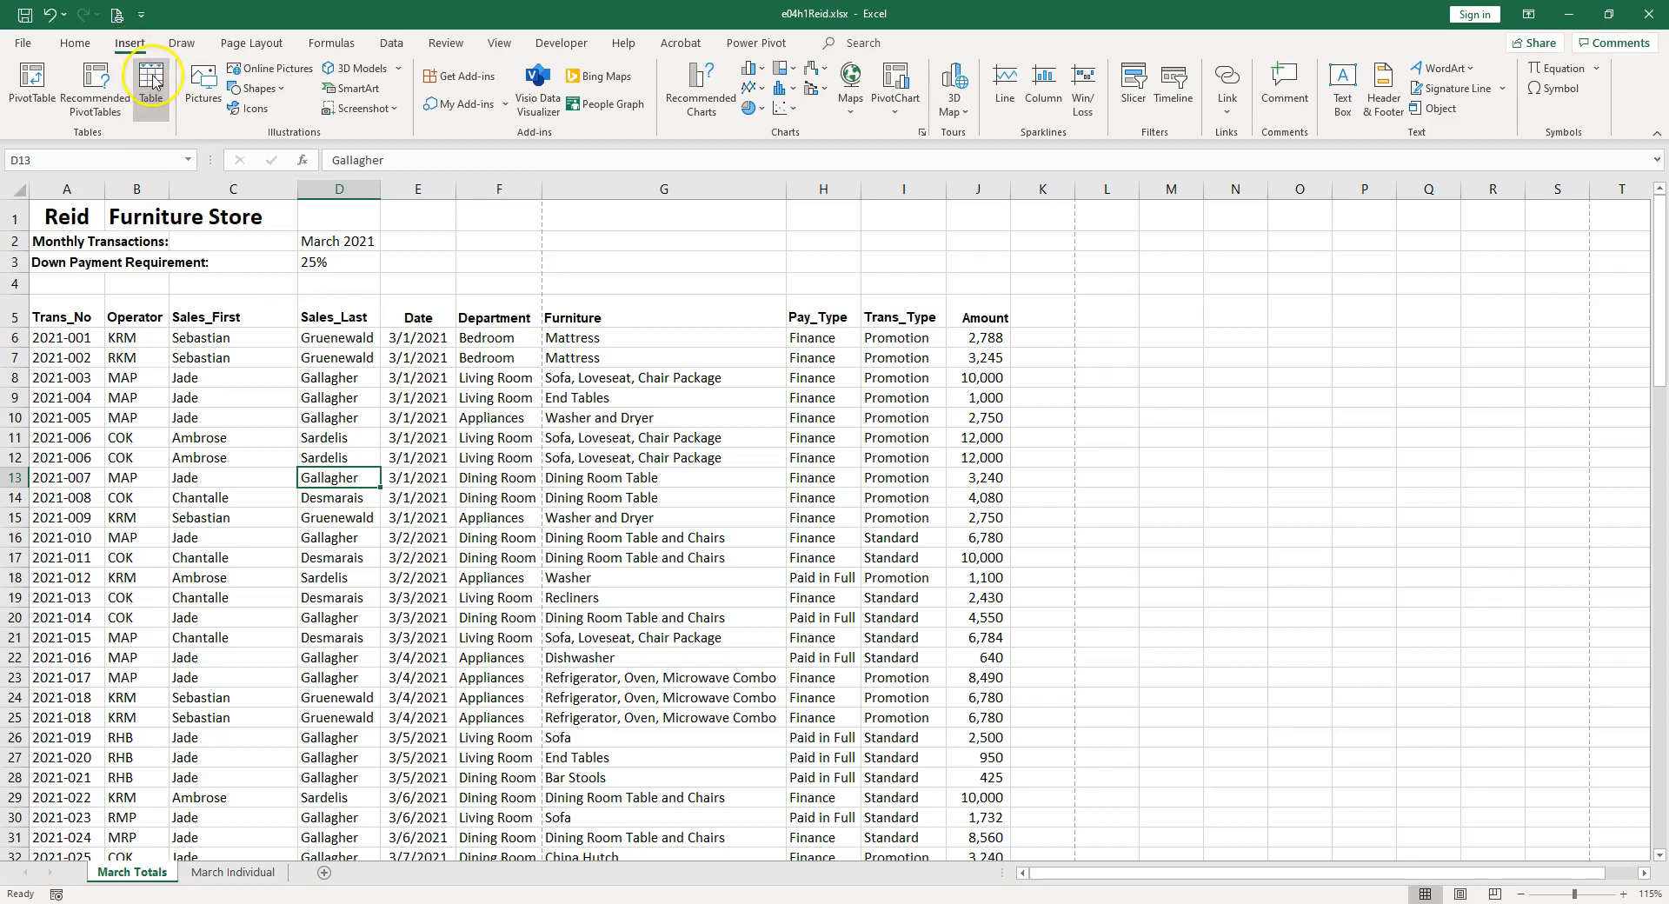
left_click(526, 450)
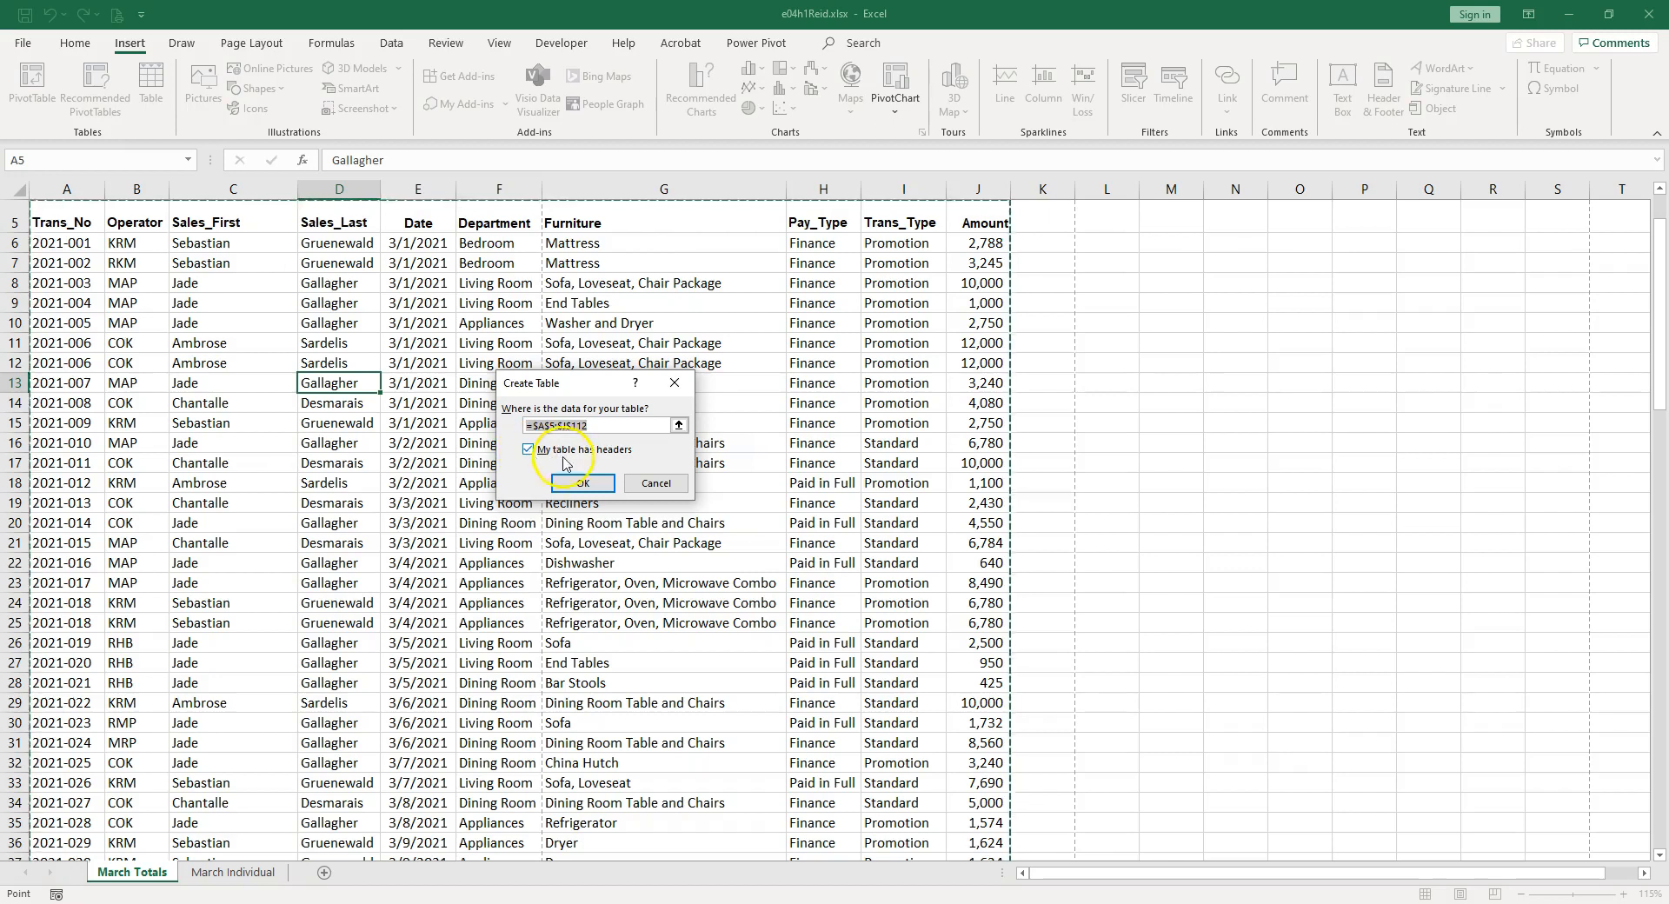
scroll(283, 306, "up", 2)
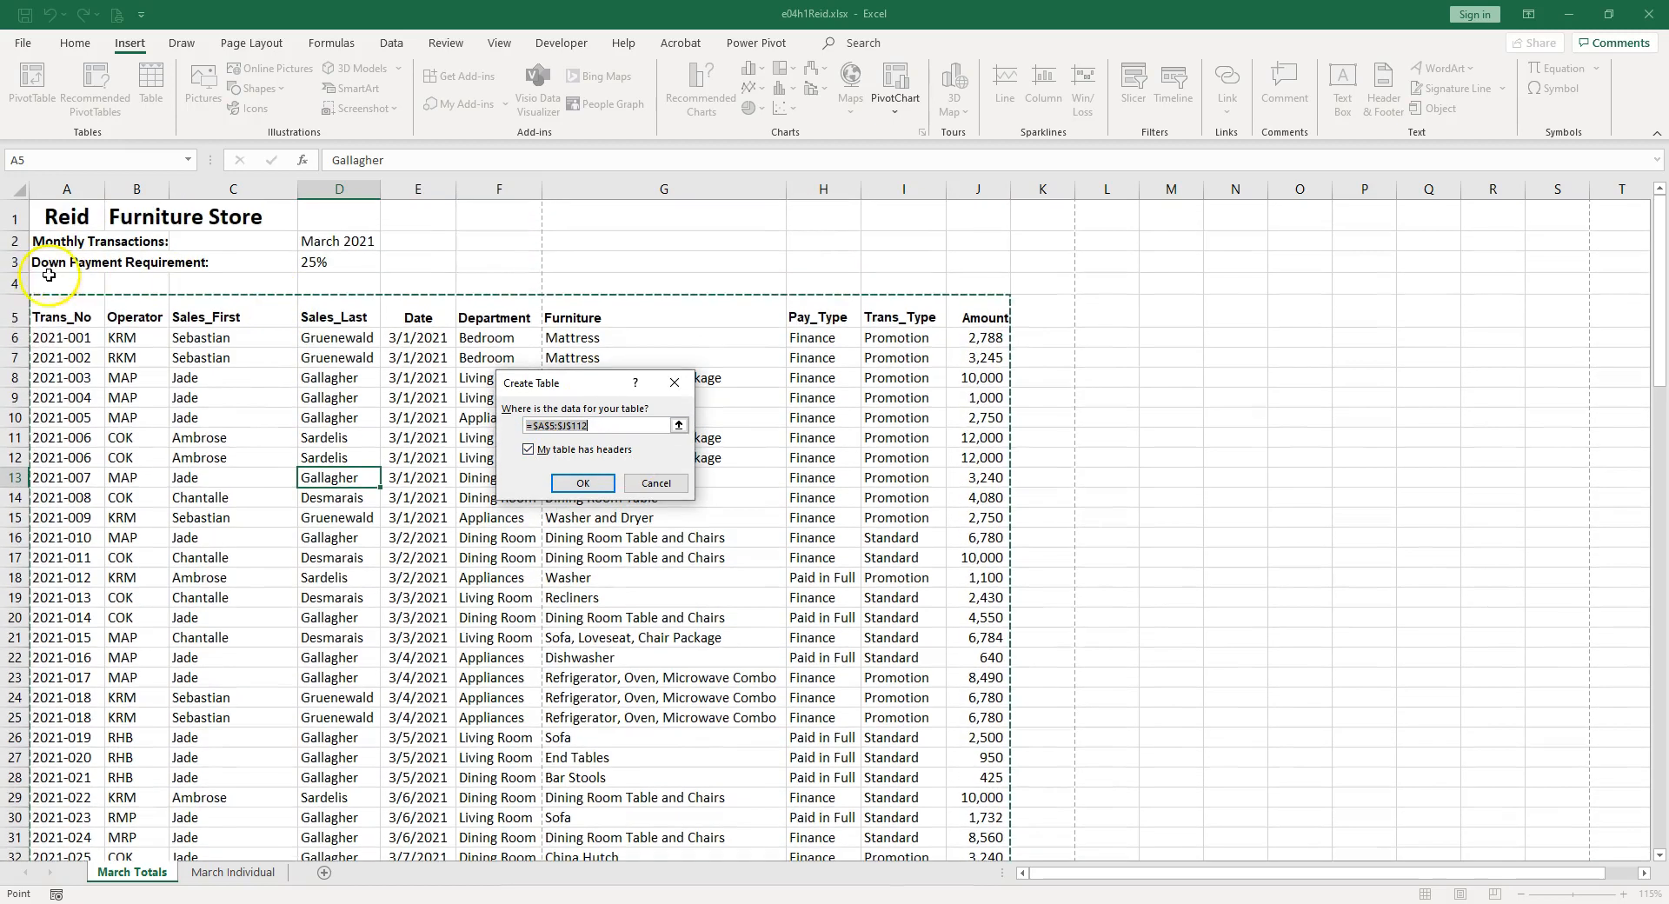
left_click(583, 483)
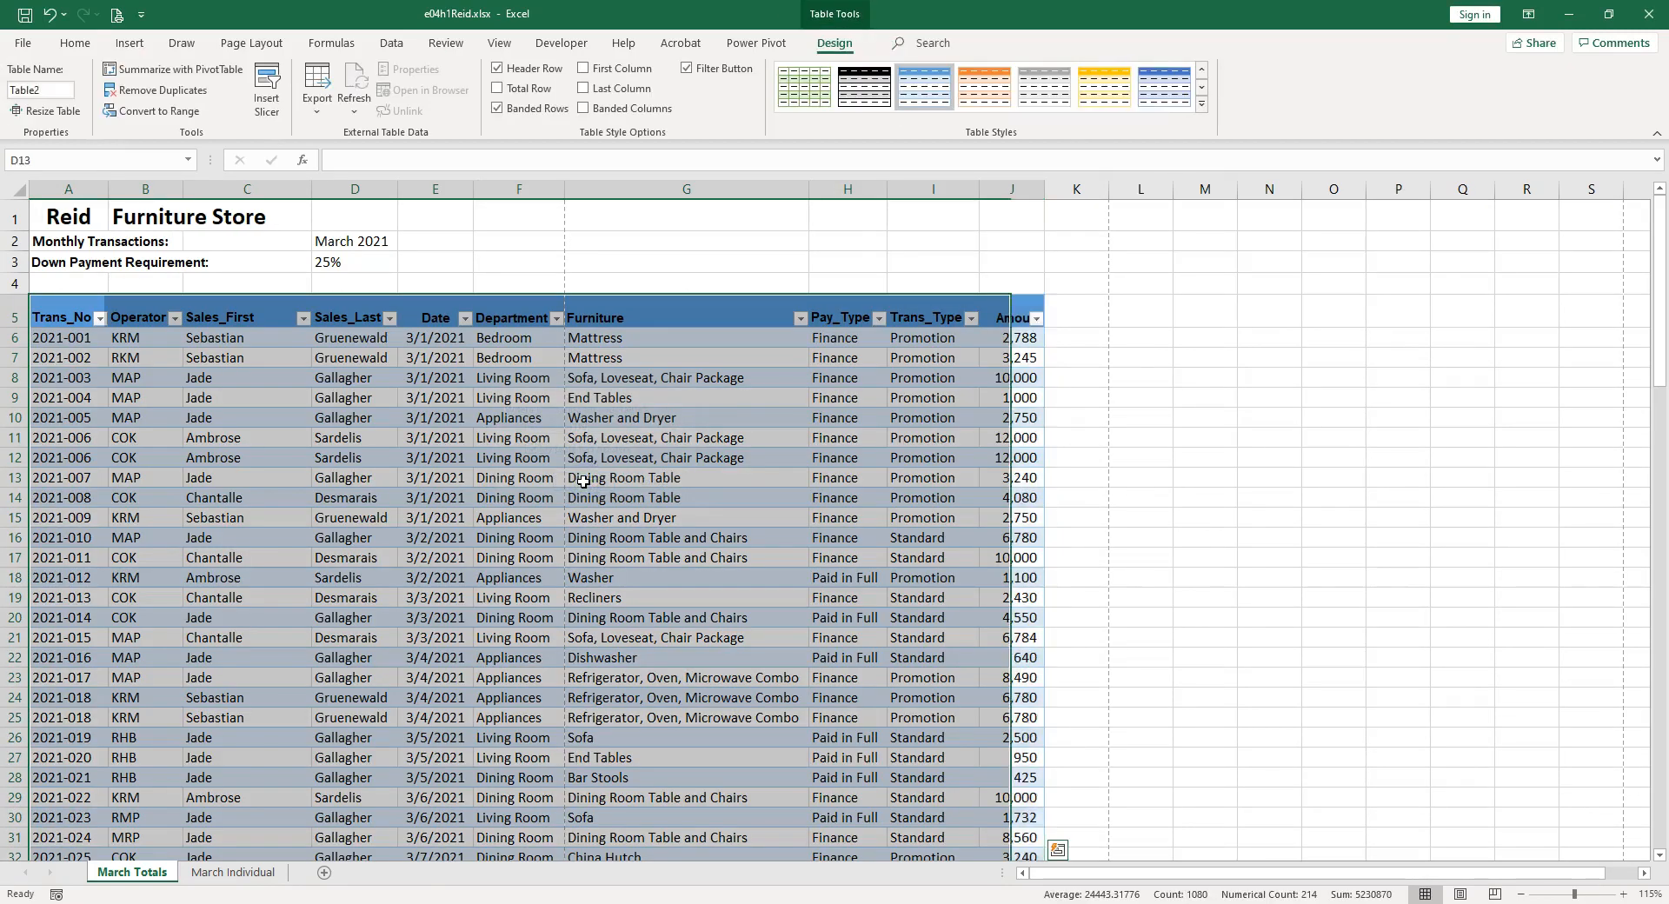
key("ctrl+z")
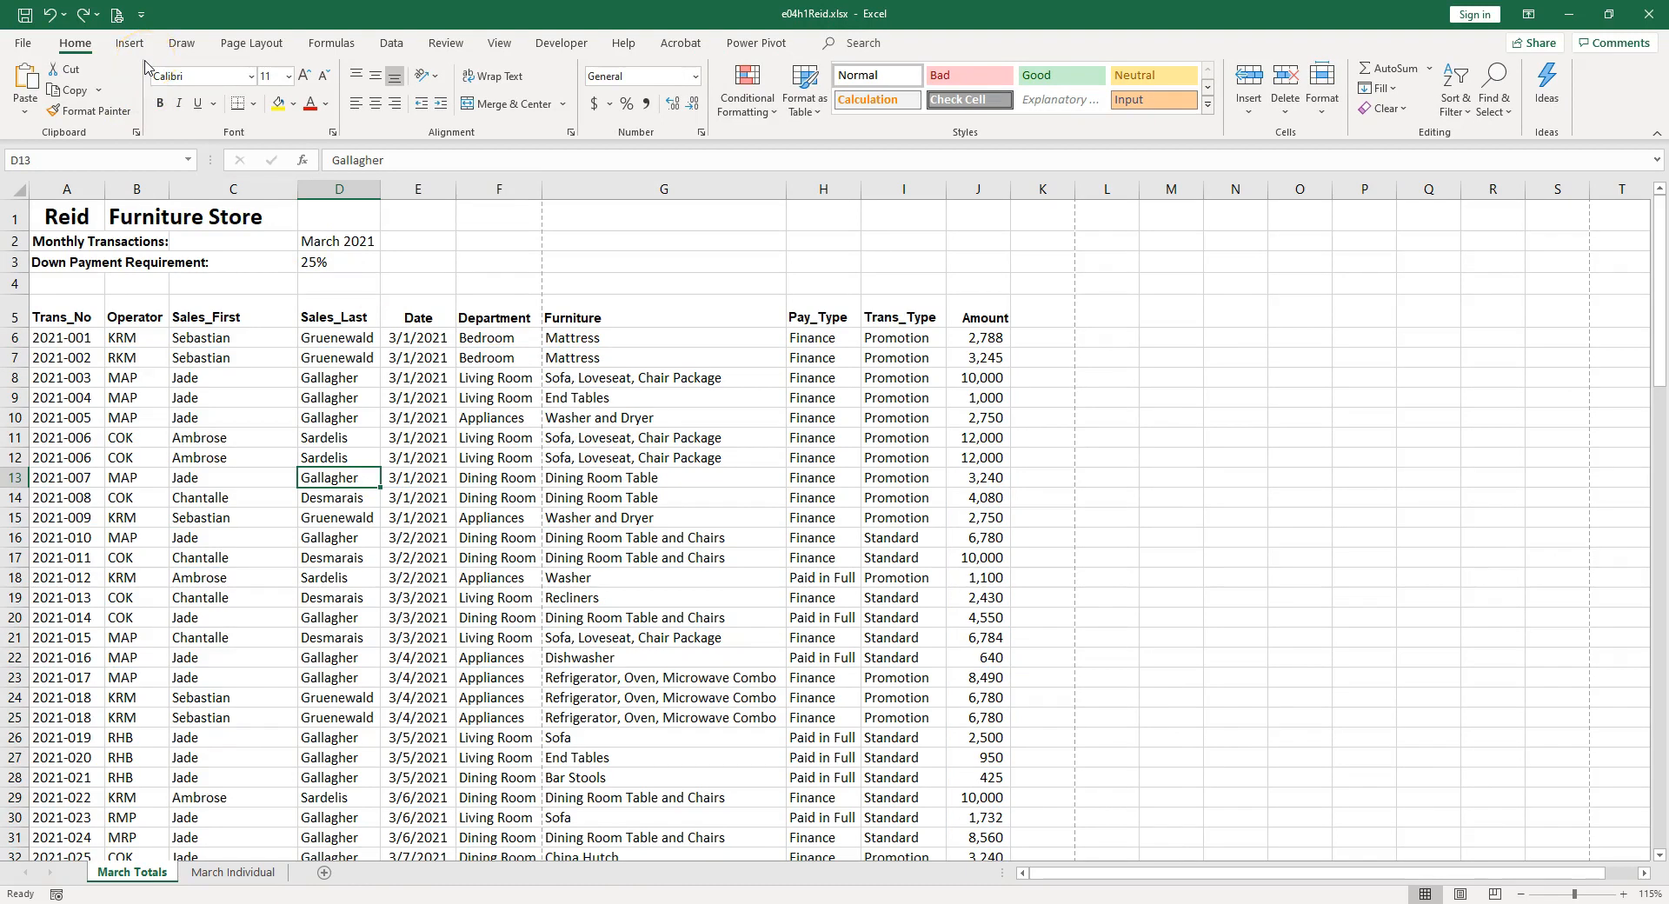
Examine the font, border and fill options that a new table style offers for the whole table and the header row.
left_click(809, 116)
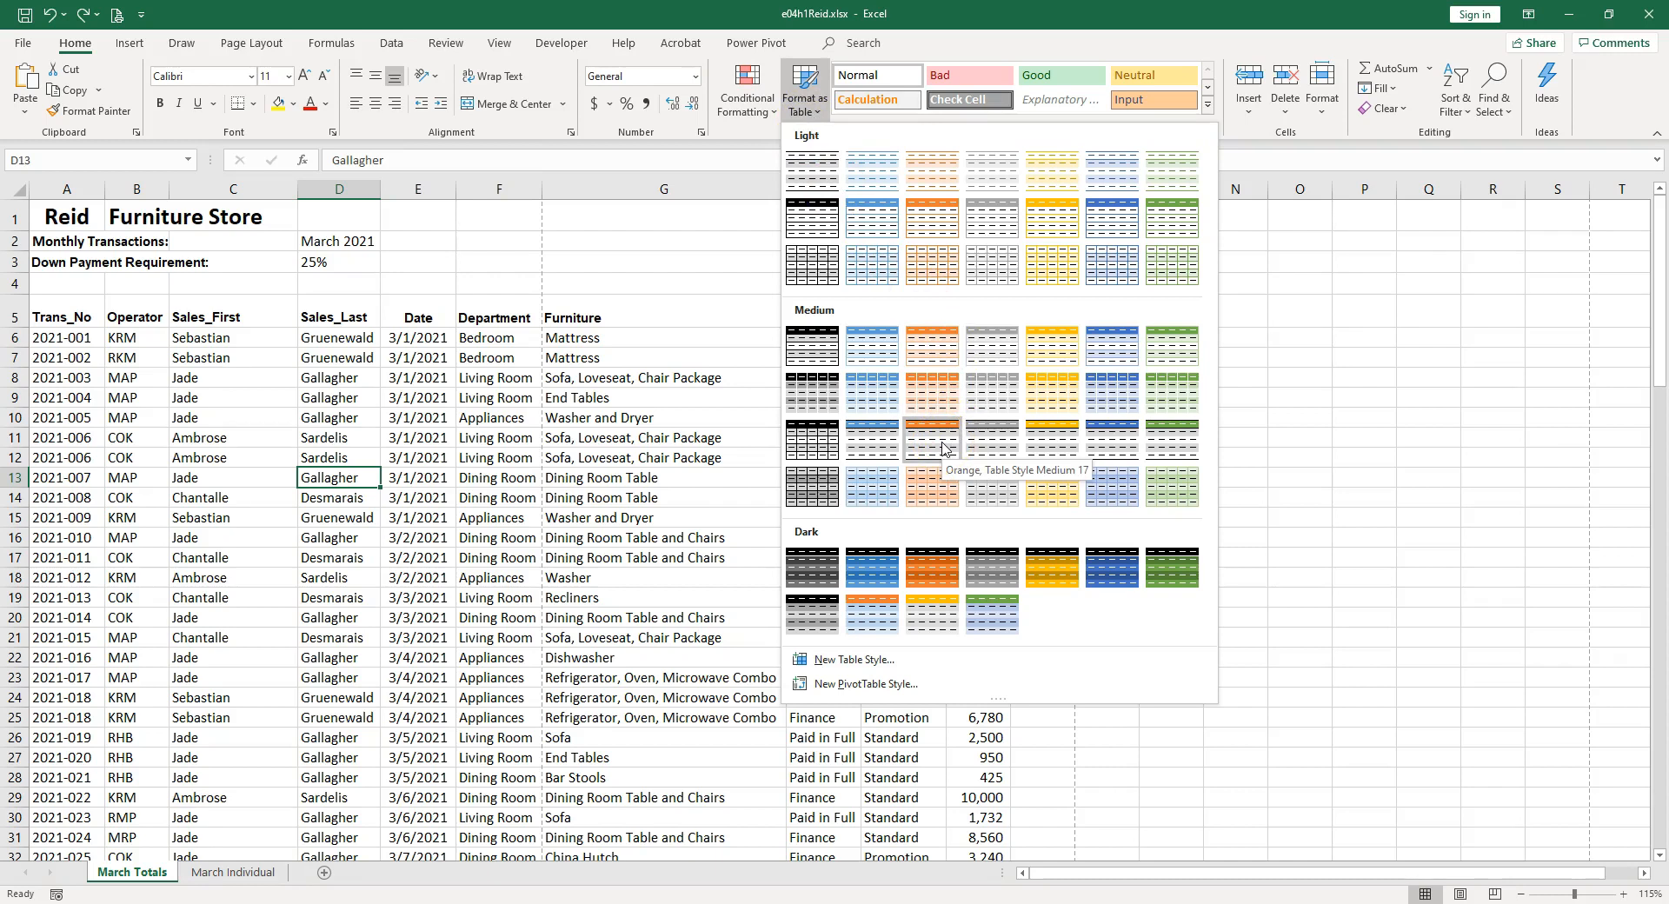
left_click(861, 662)
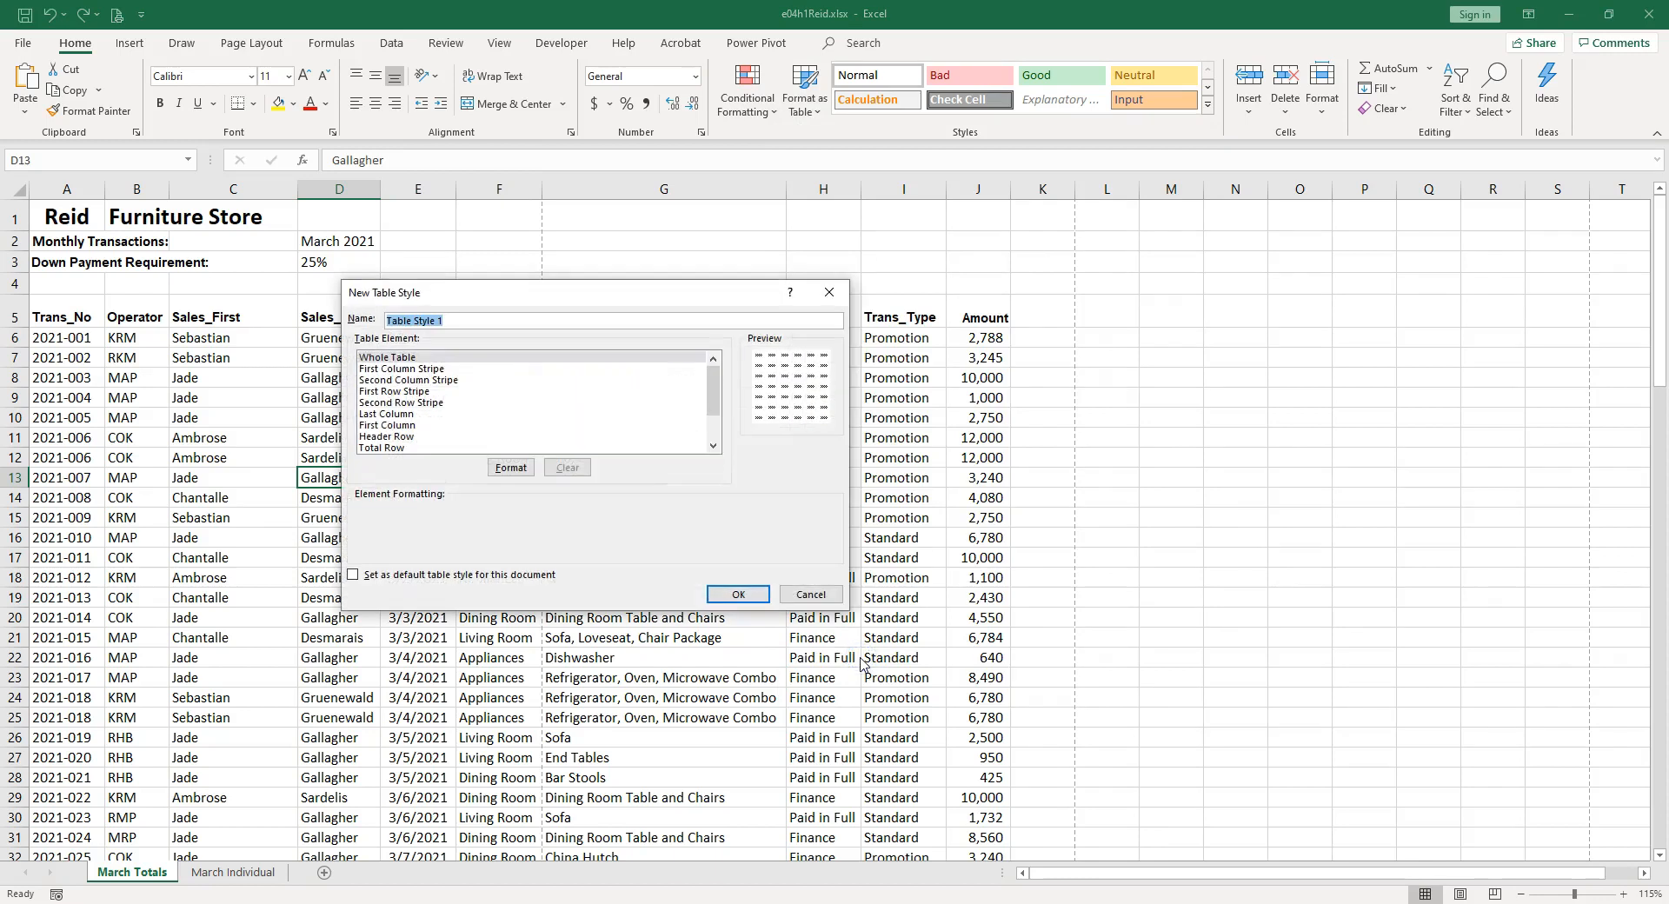
left_click(422, 357)
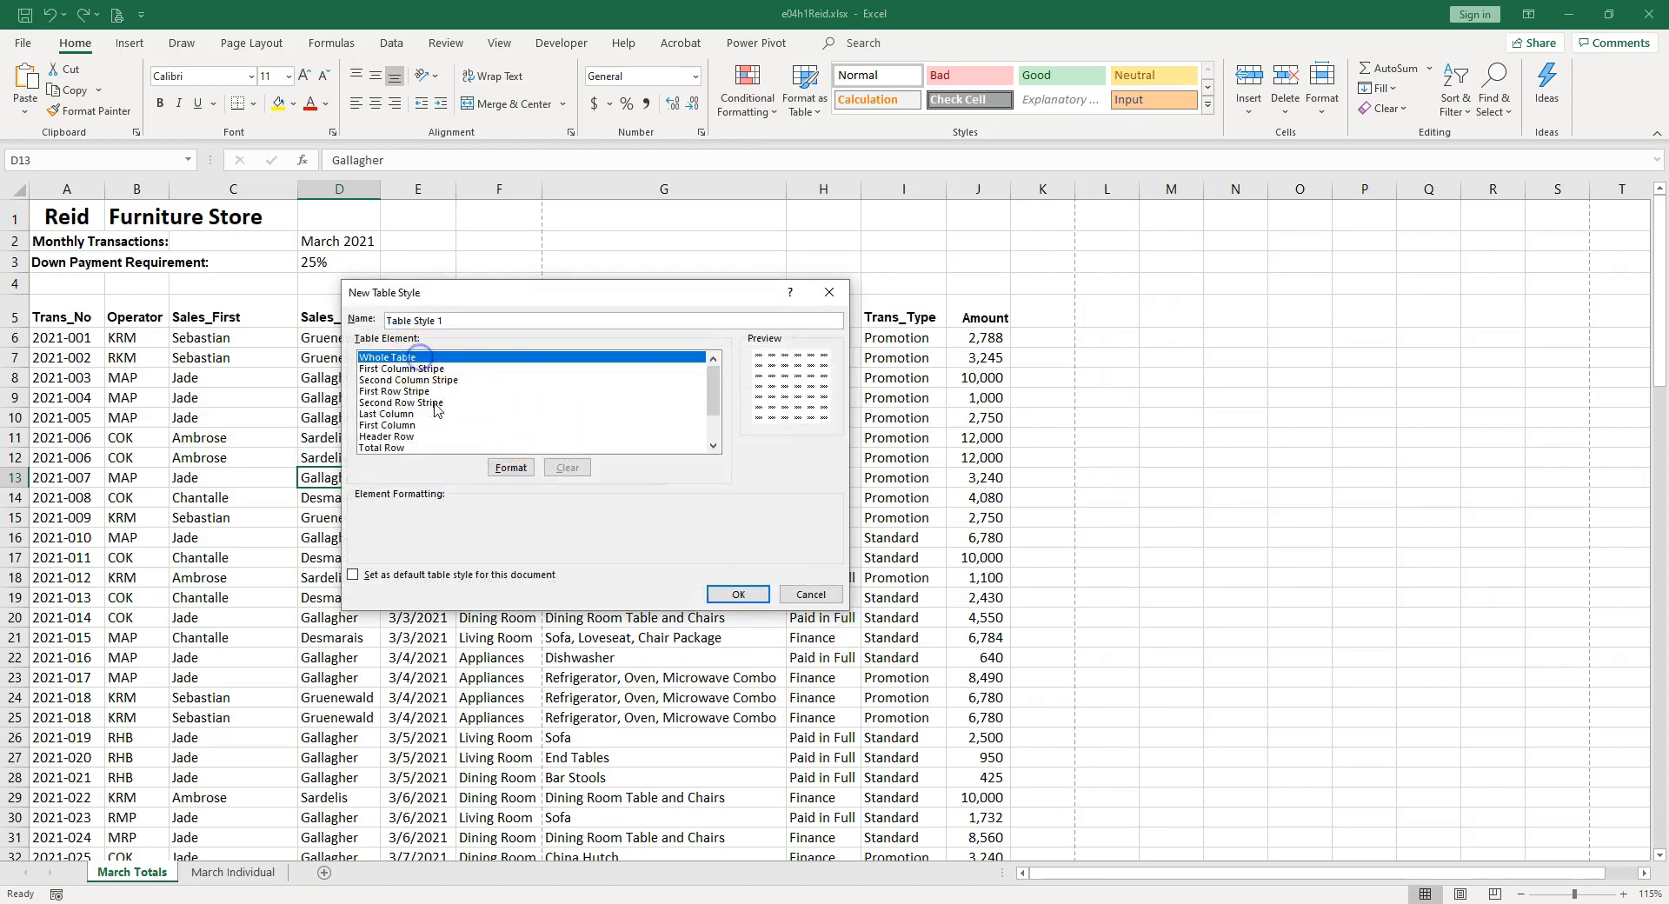
left_click(517, 470)
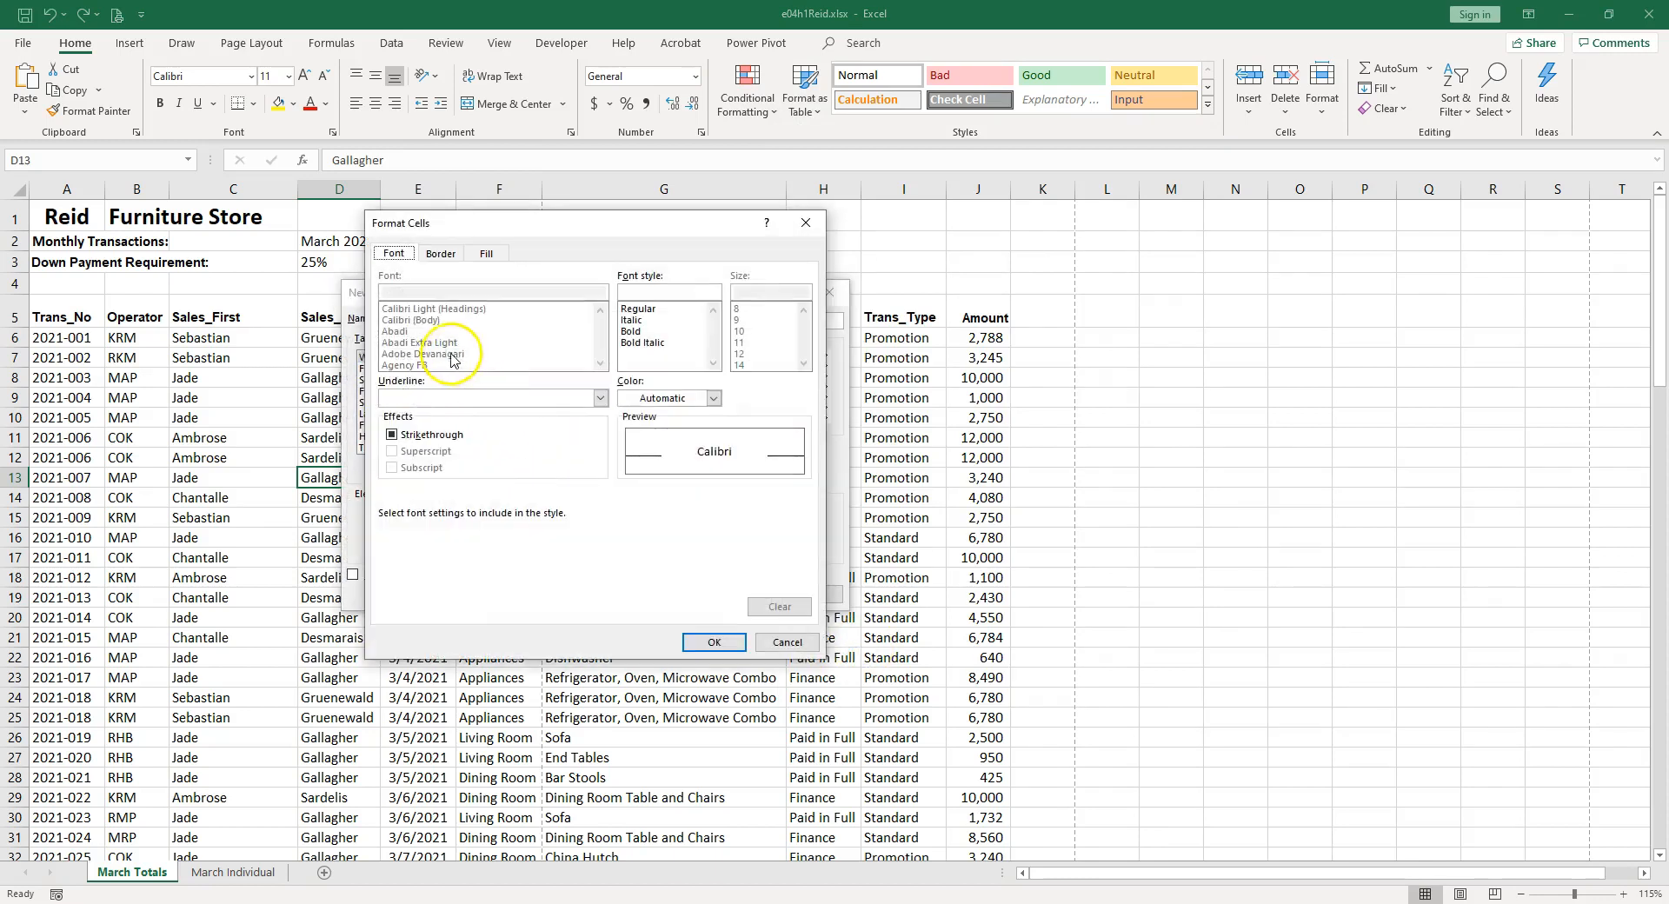
left_click(453, 258)
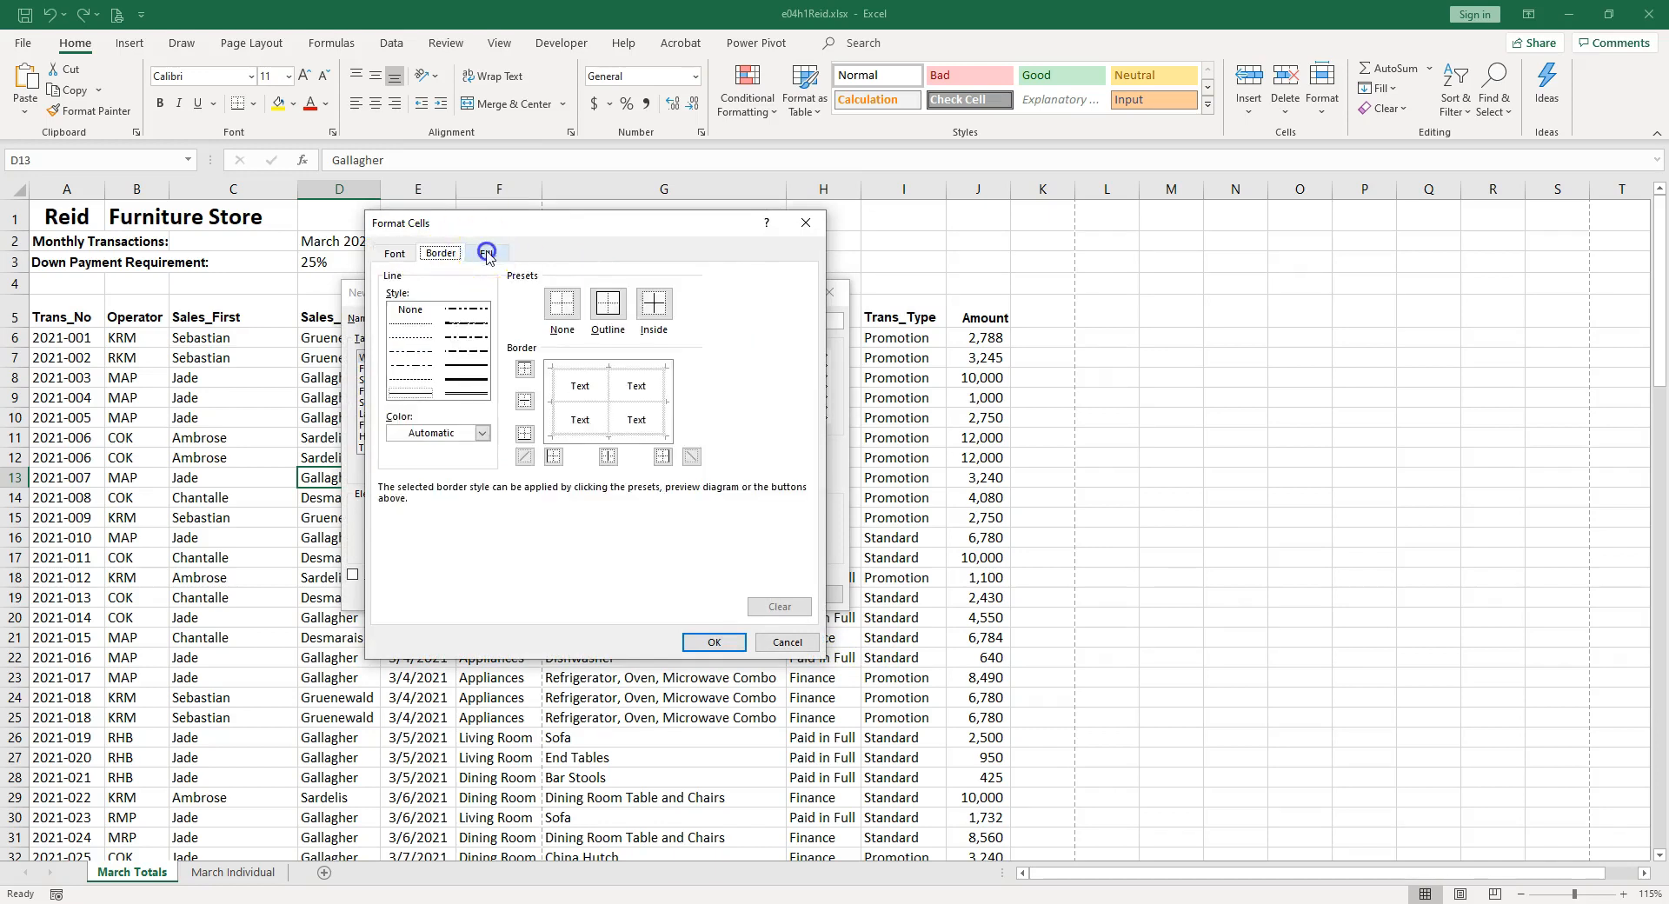
left_click(486, 253)
left_click(788, 644)
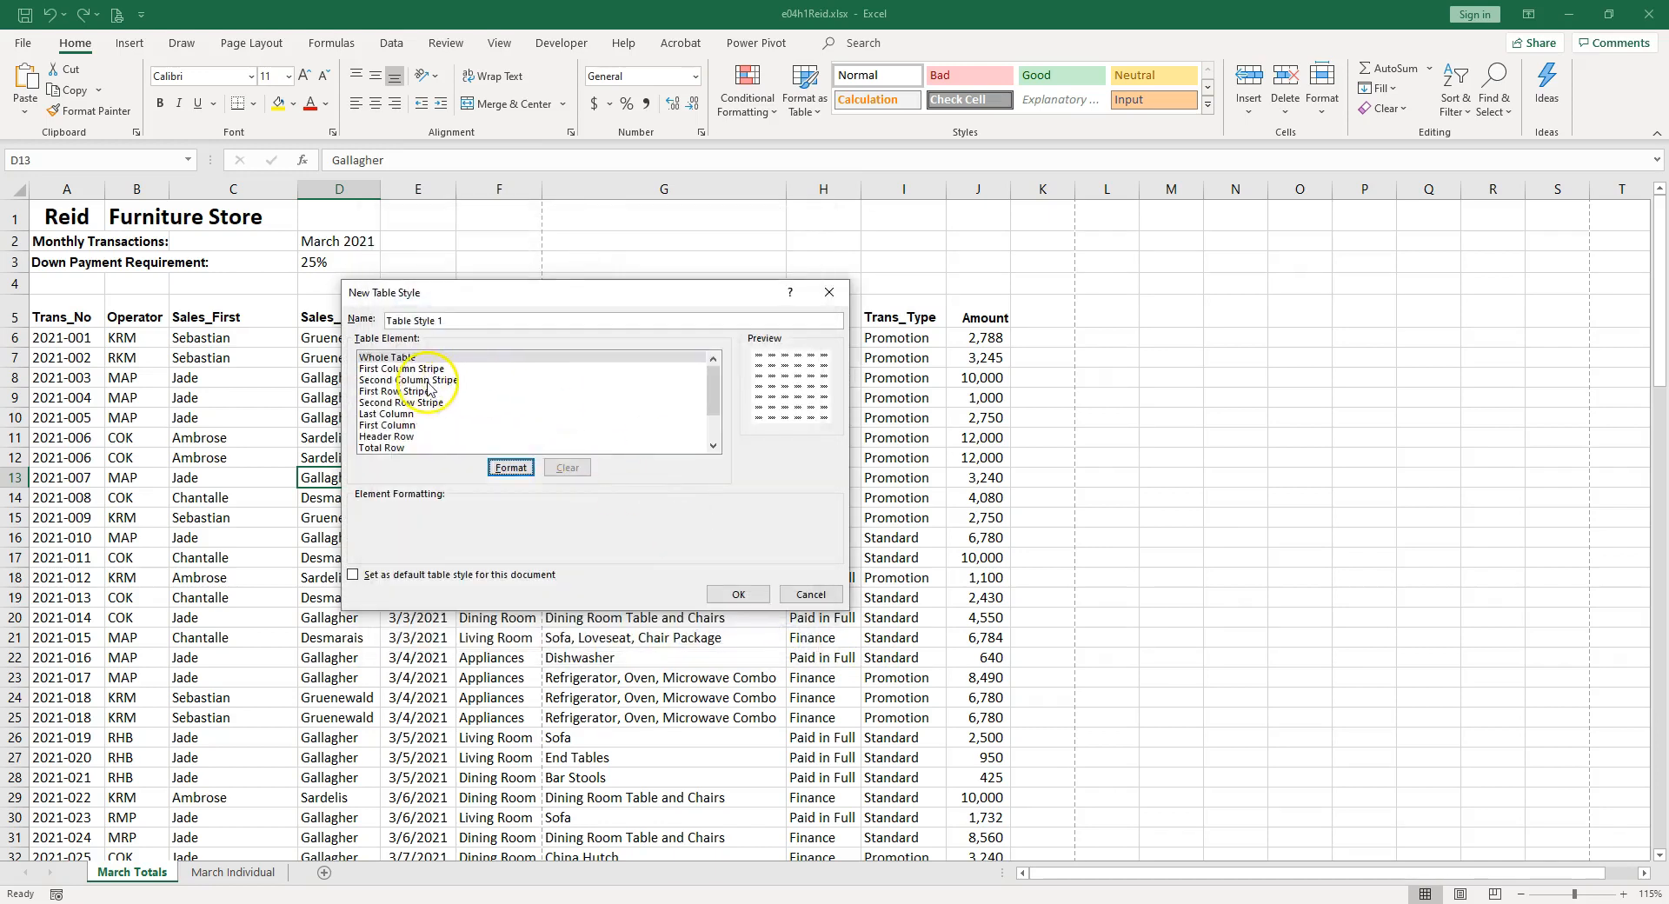
left_click(401, 437)
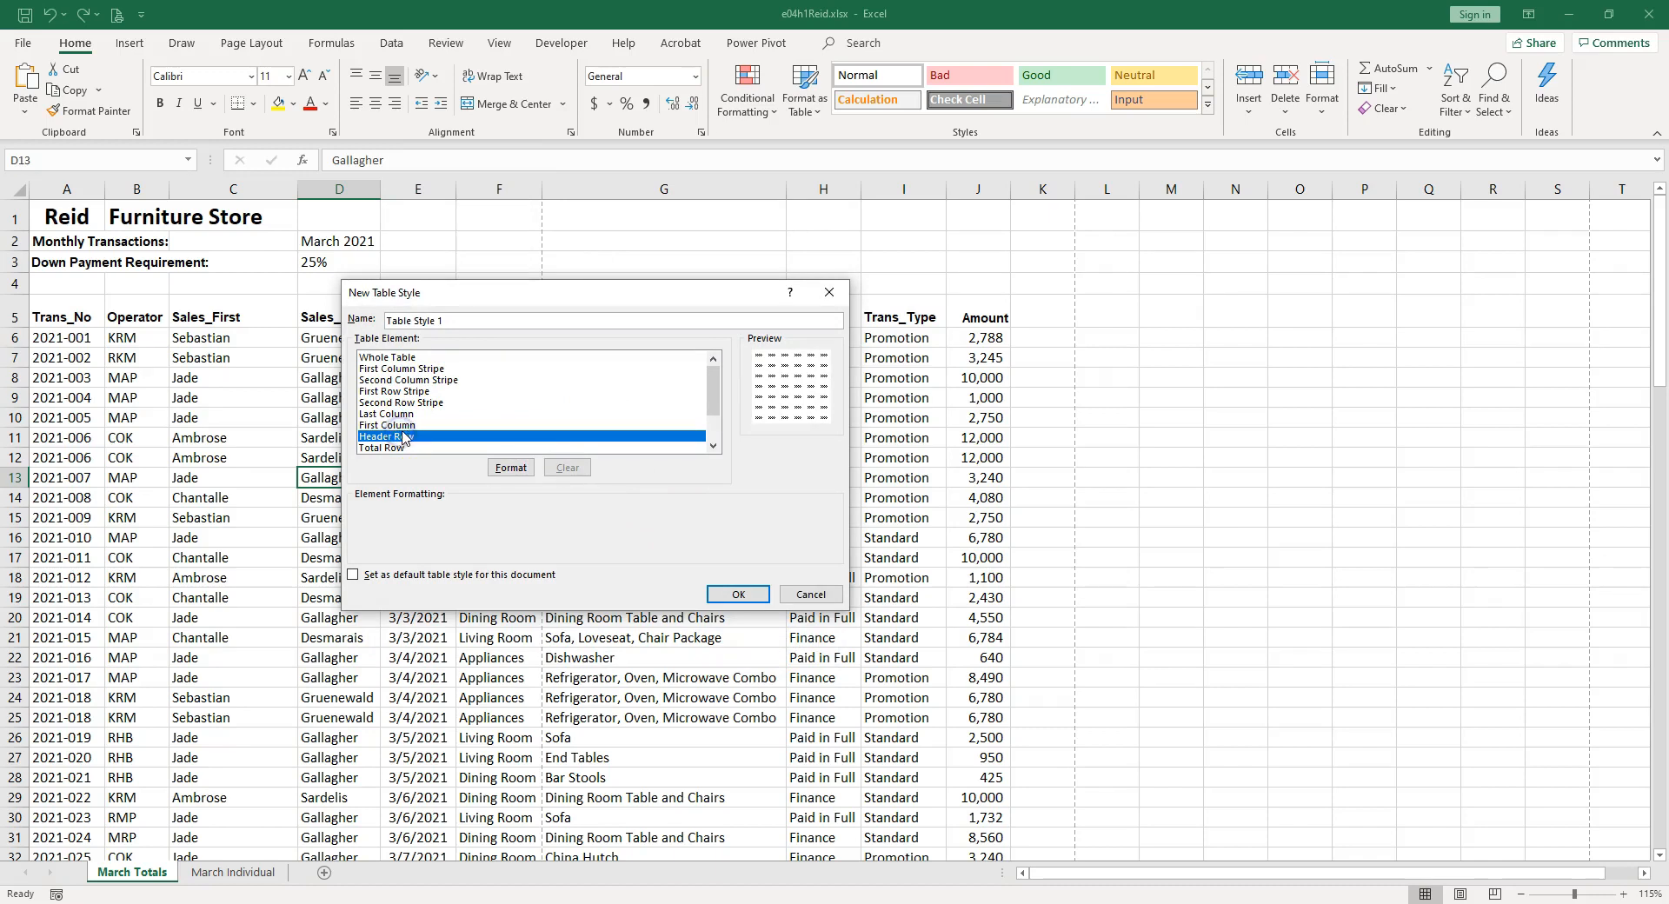
left_click(510, 467)
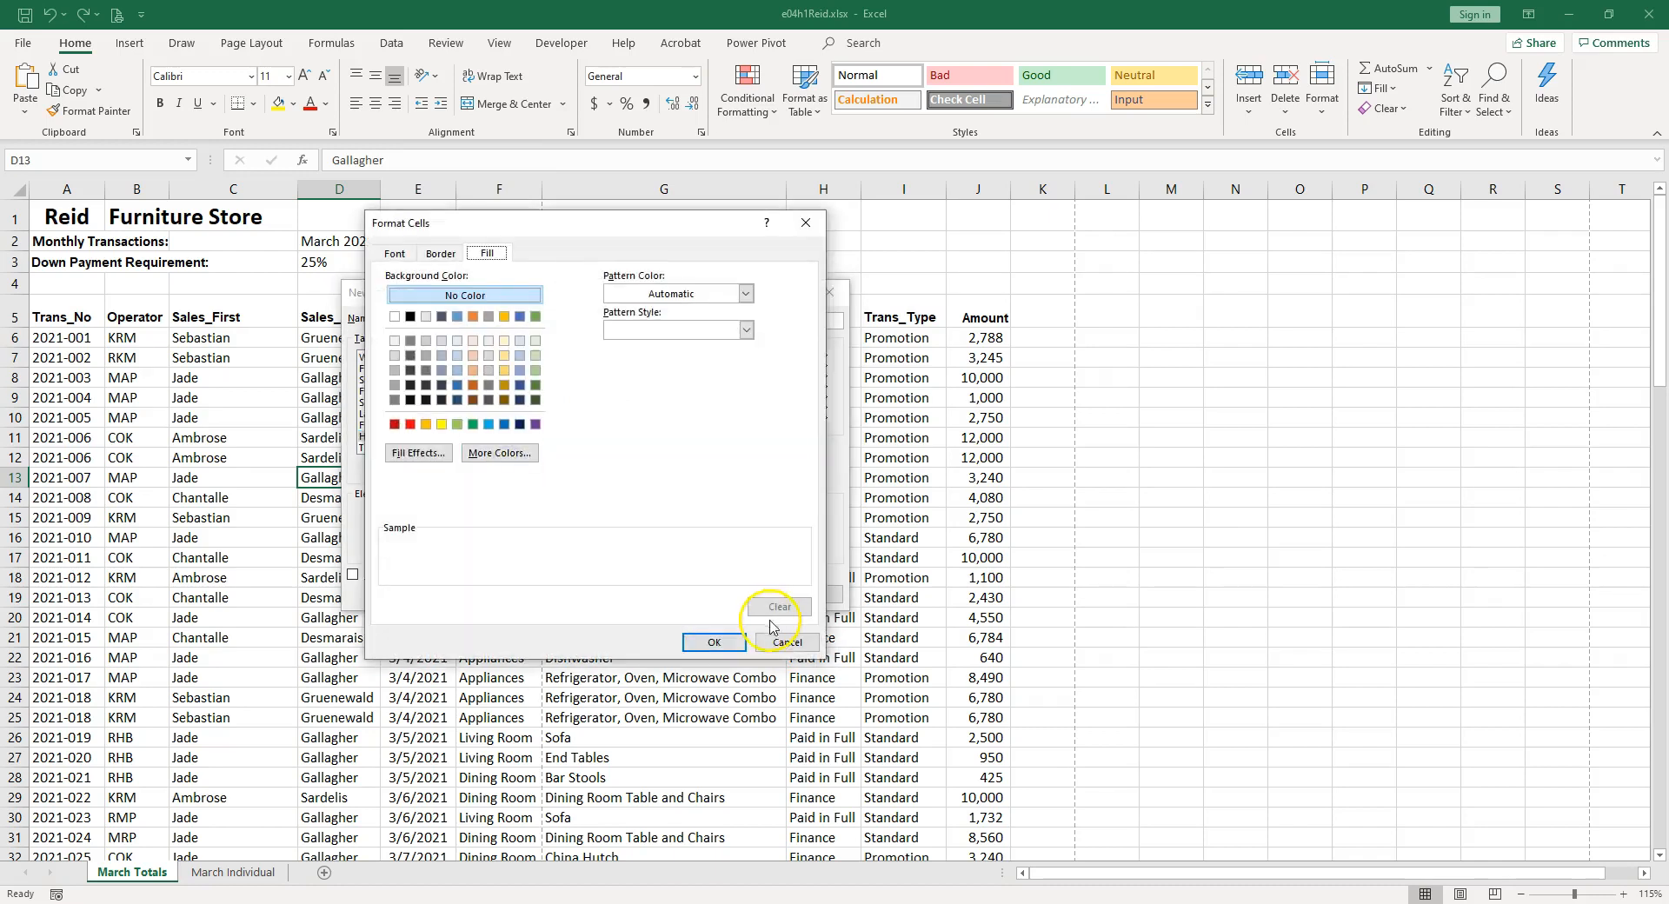
left_click(787, 642)
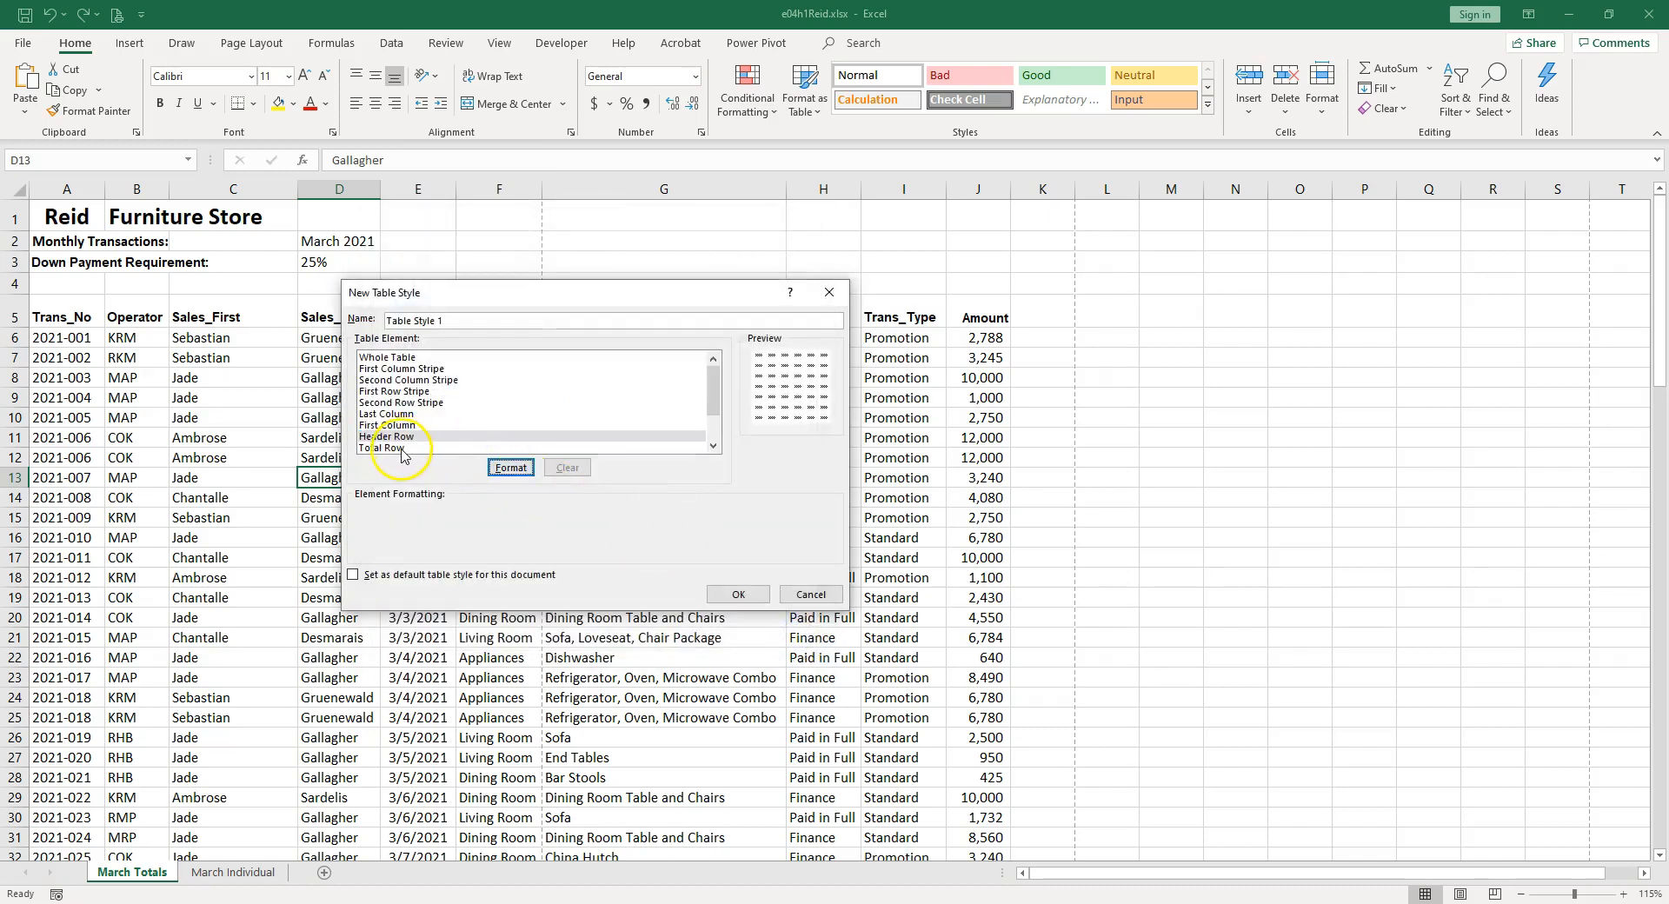
left_click(817, 595)
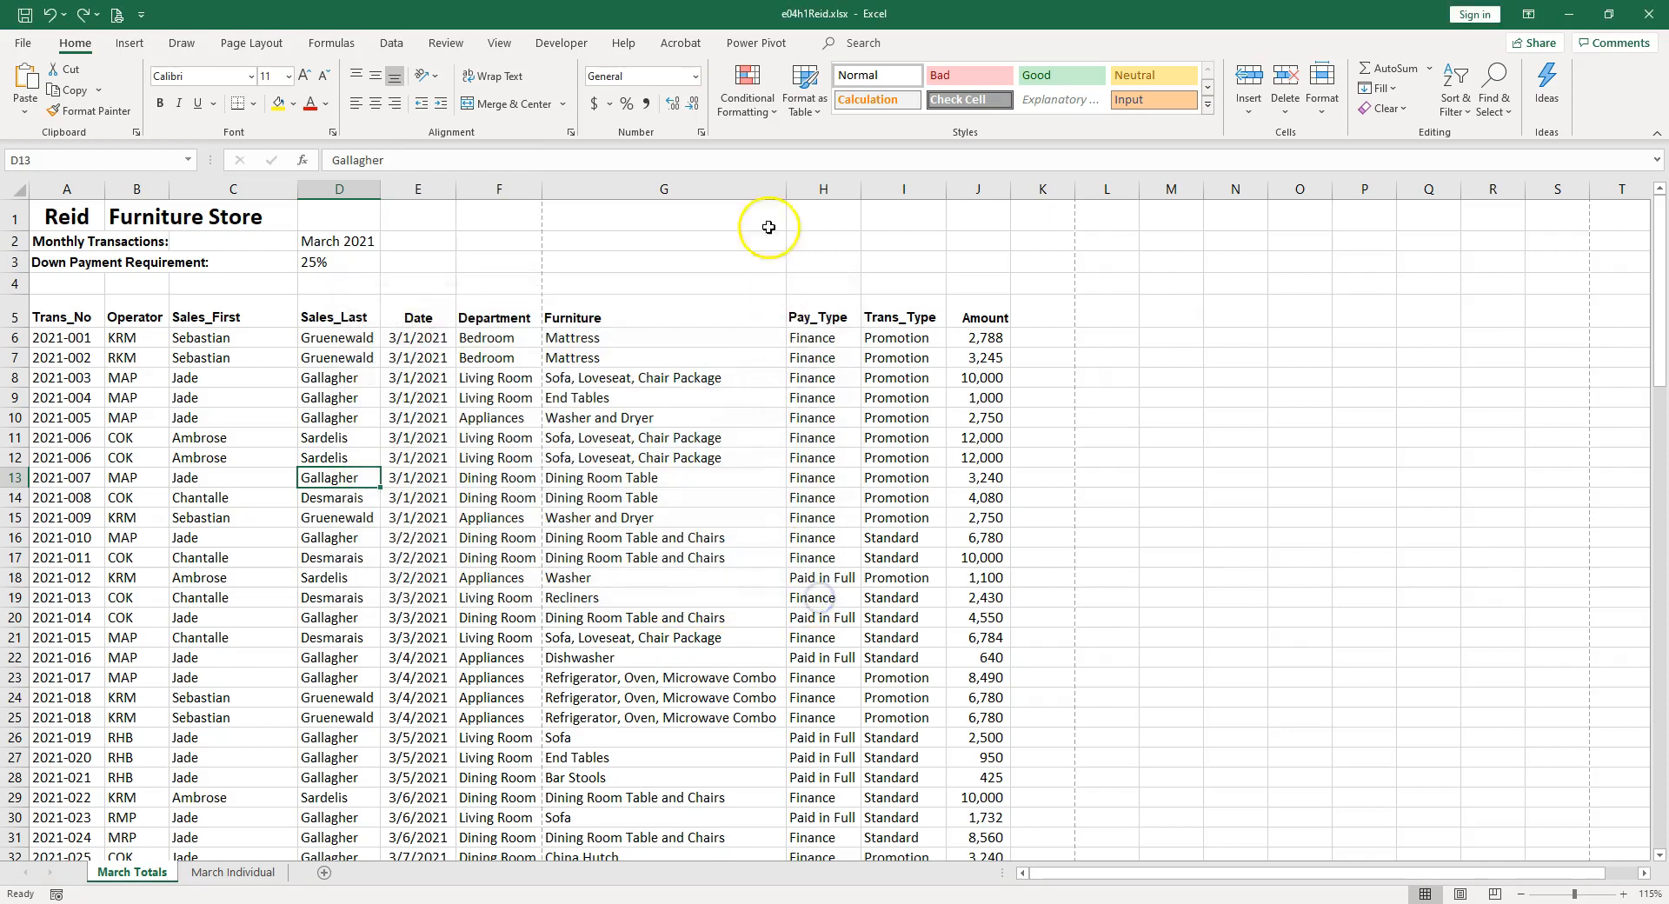
Format the range A5:J112 as a table with headers, using the blue-header Medium style with grey banded rows.
left_click(645, 435)
left_click(821, 111)
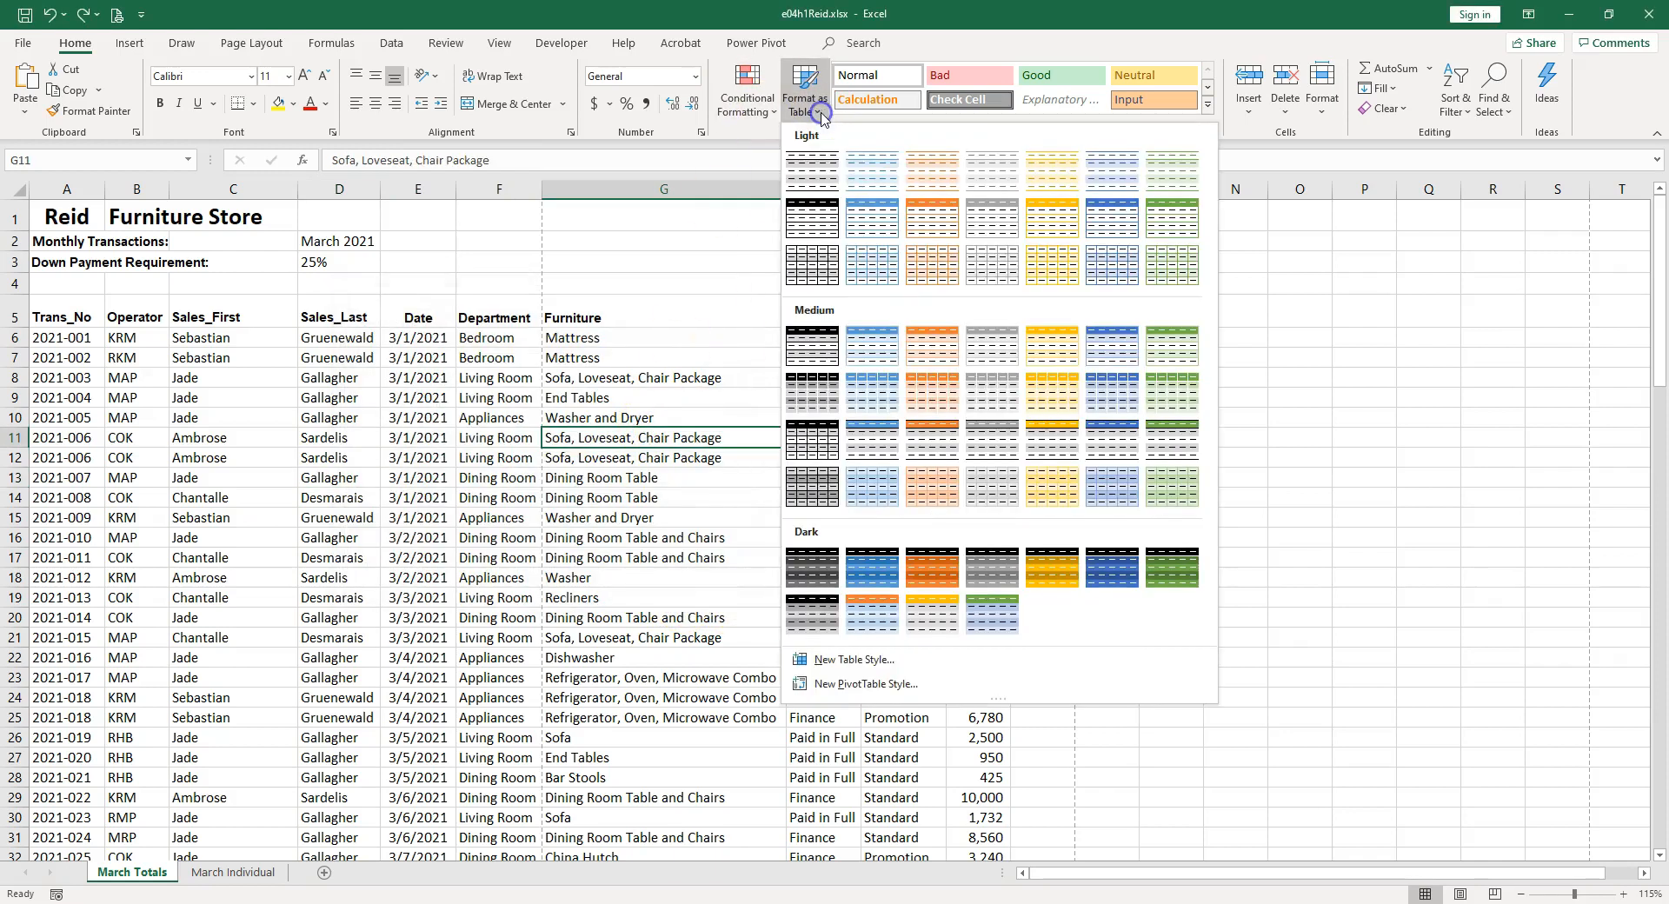
left_click(872, 446)
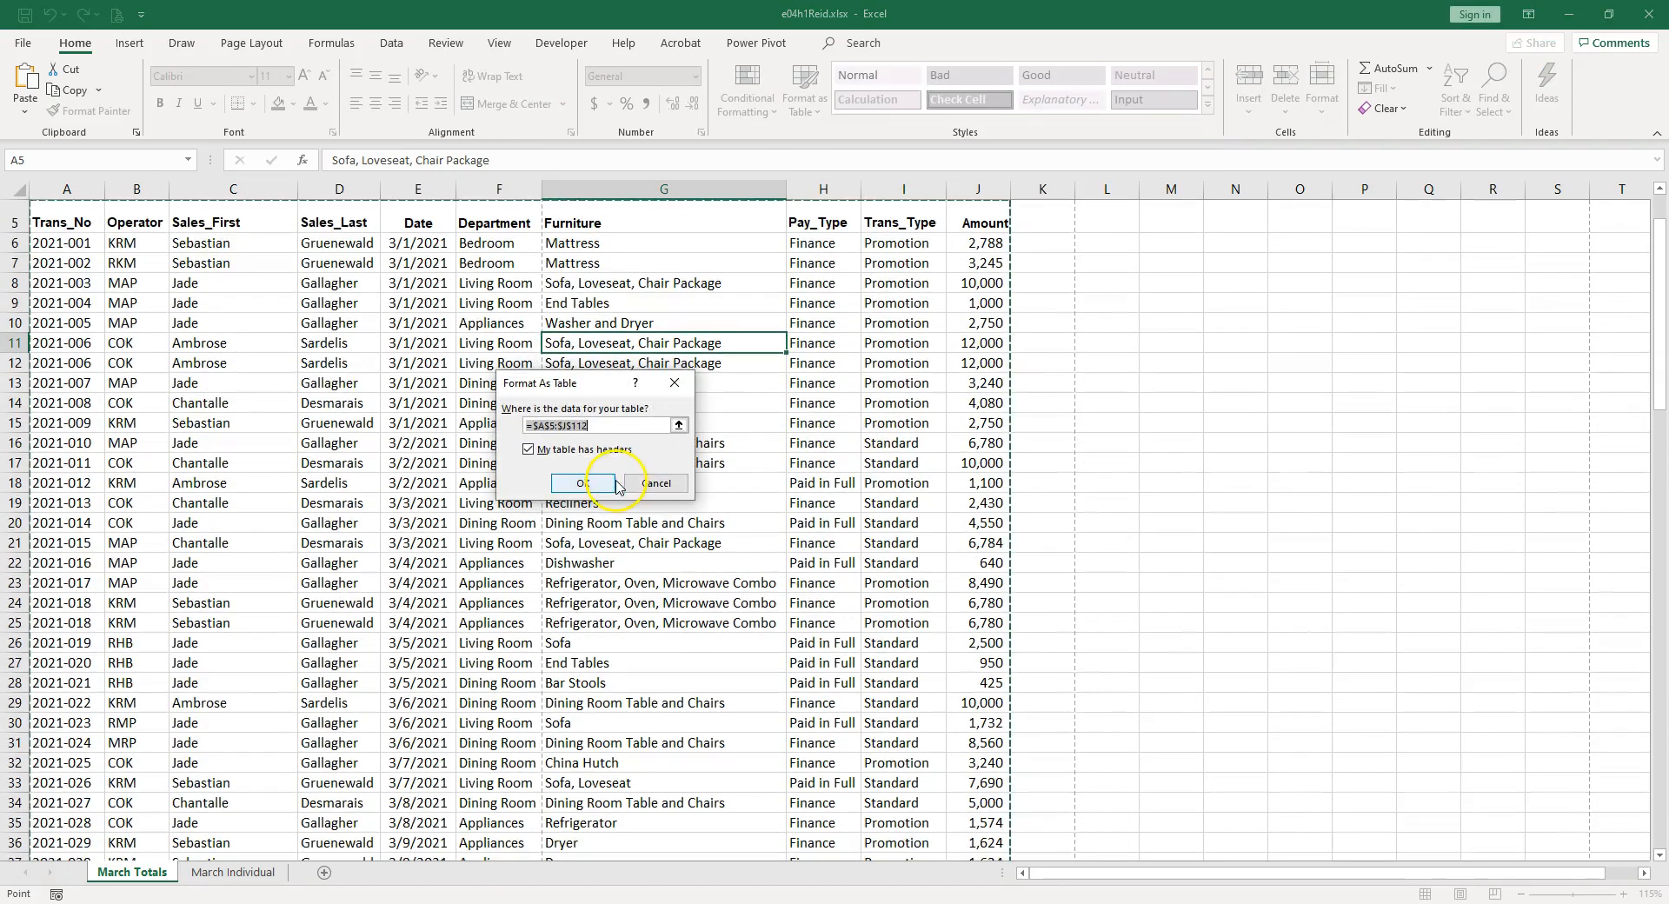
left_click(607, 484)
scroll(678, 417, "up", 2)
left_click(749, 353)
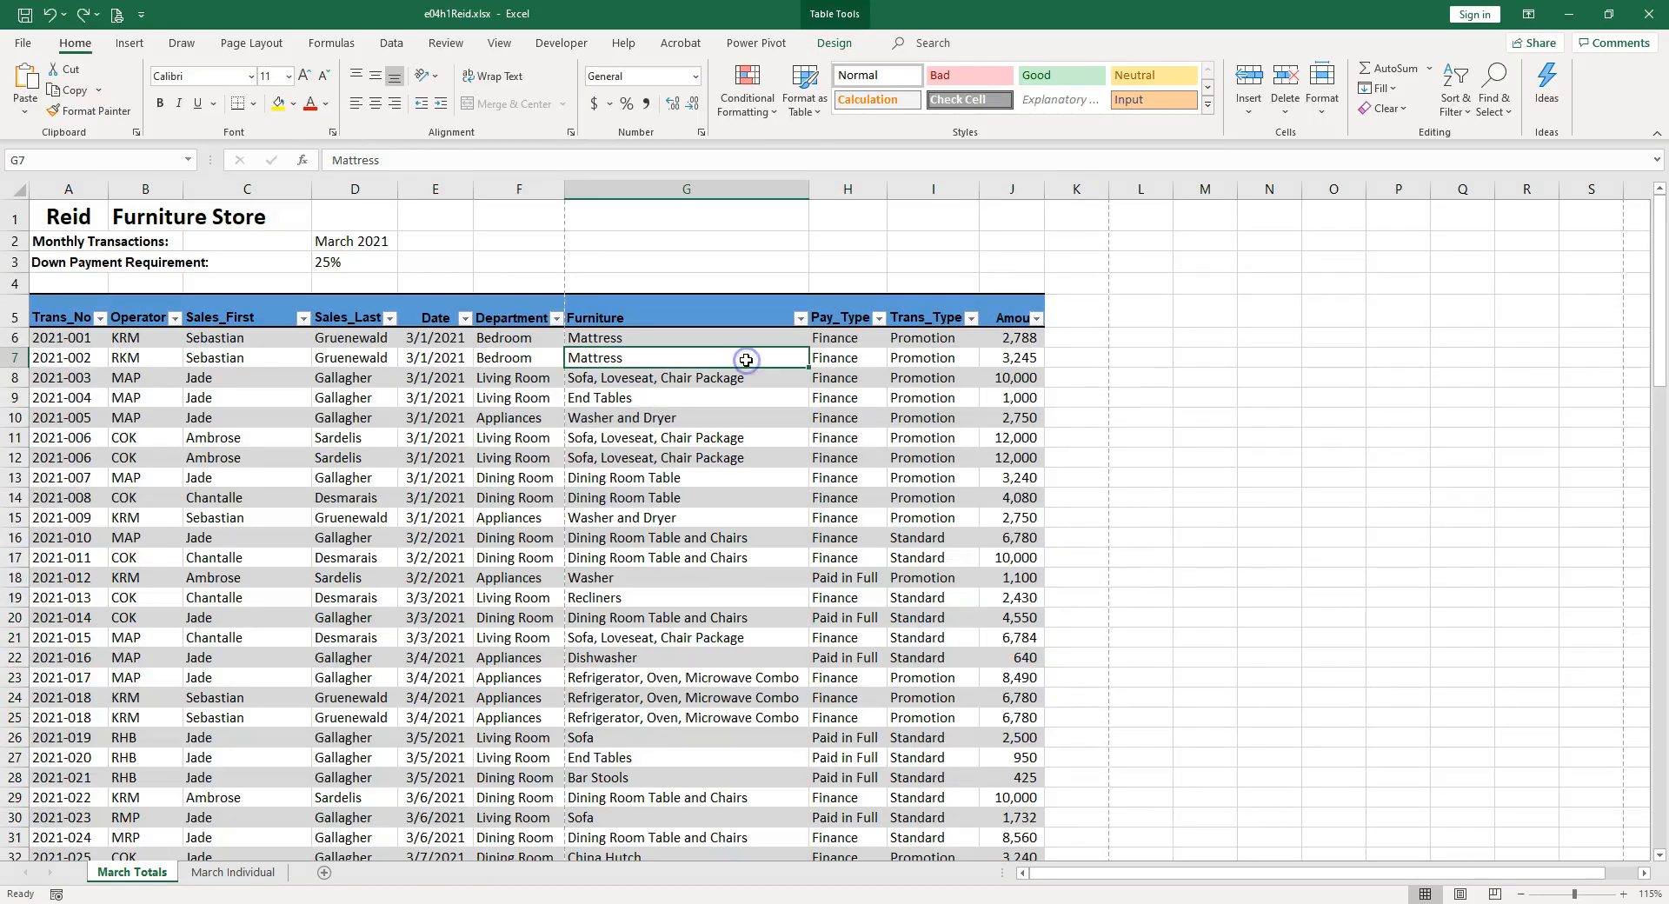
left_click(837, 43)
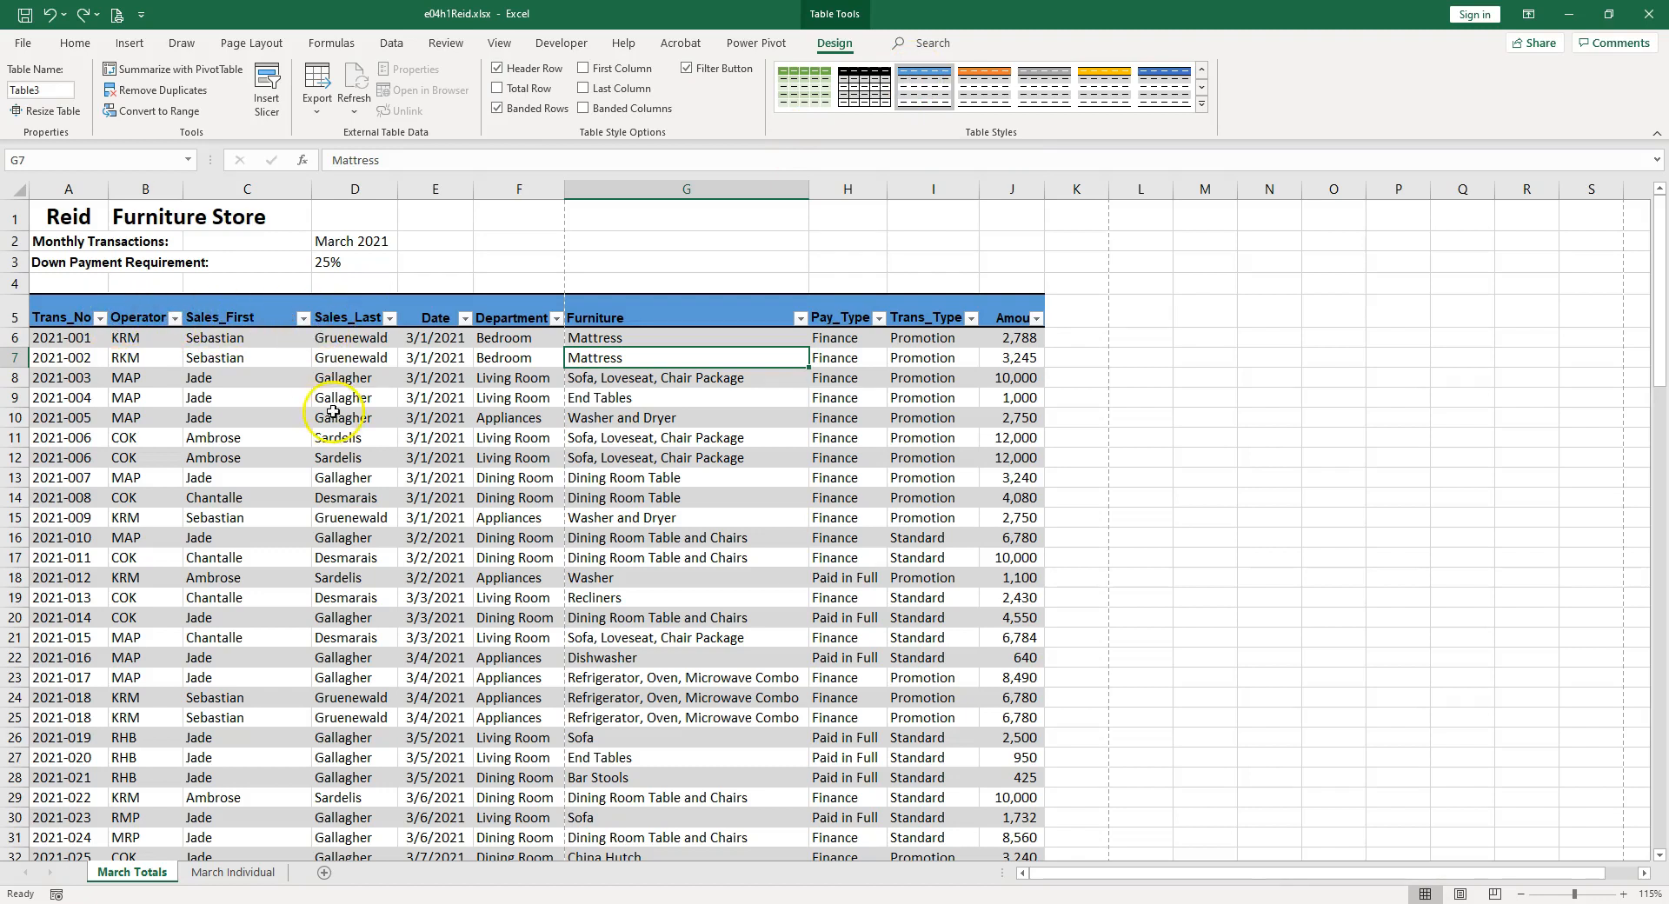
Clear the original cell formats from the table's header row A5:J5.
left_click(74, 48)
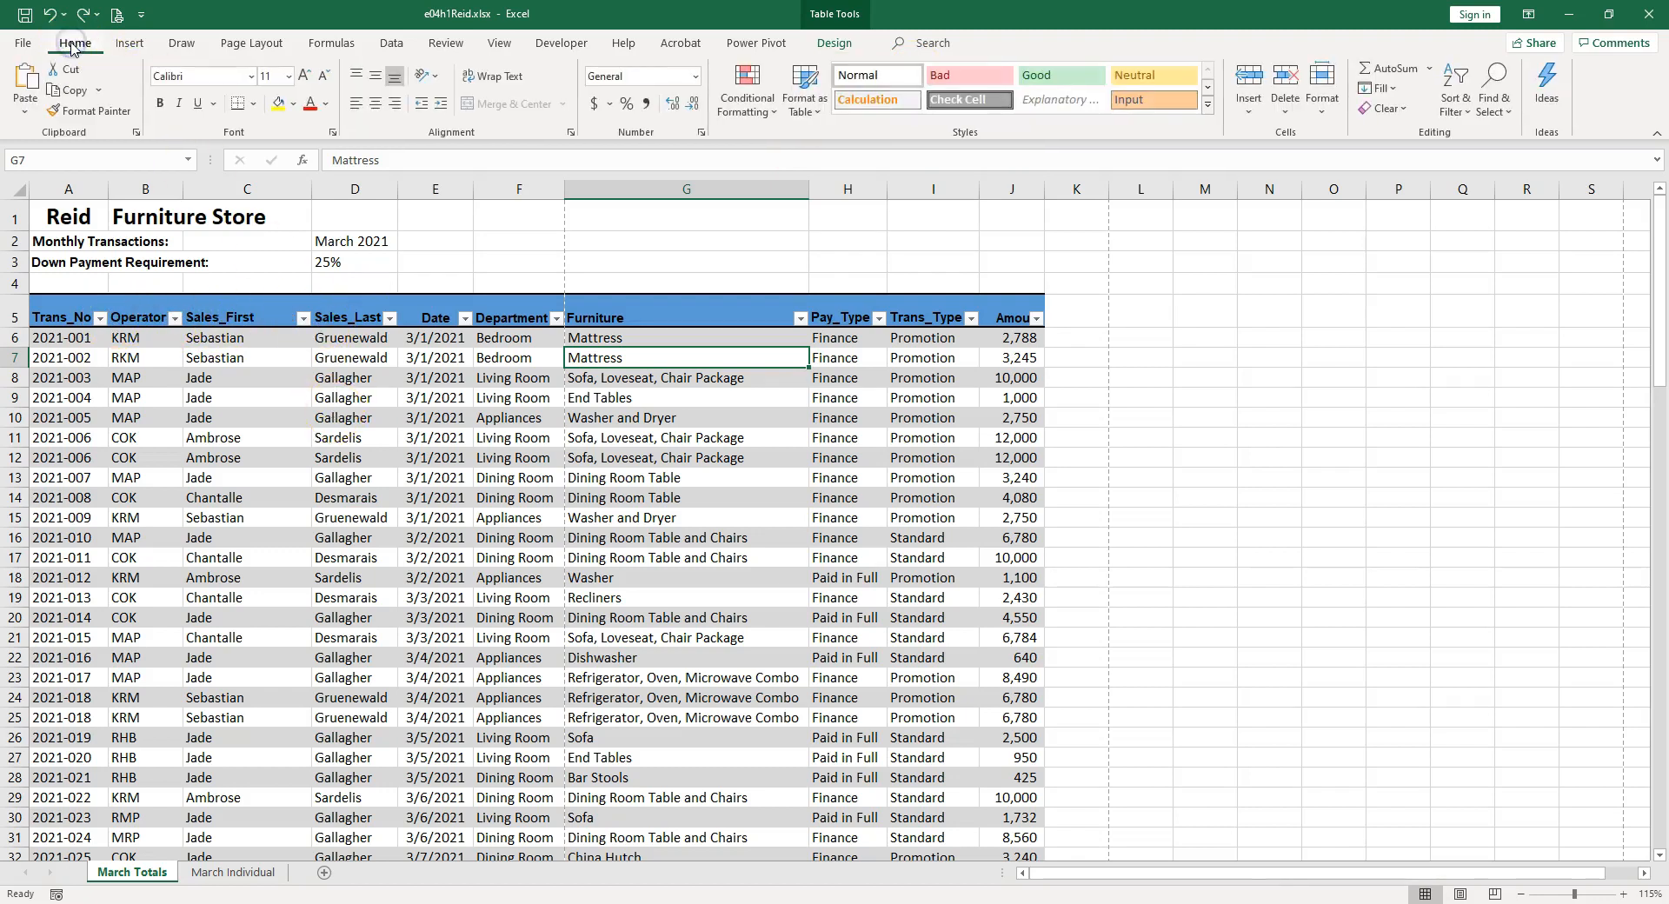
left_click(56, 317)
left_click_drag(57, 316, 992, 310)
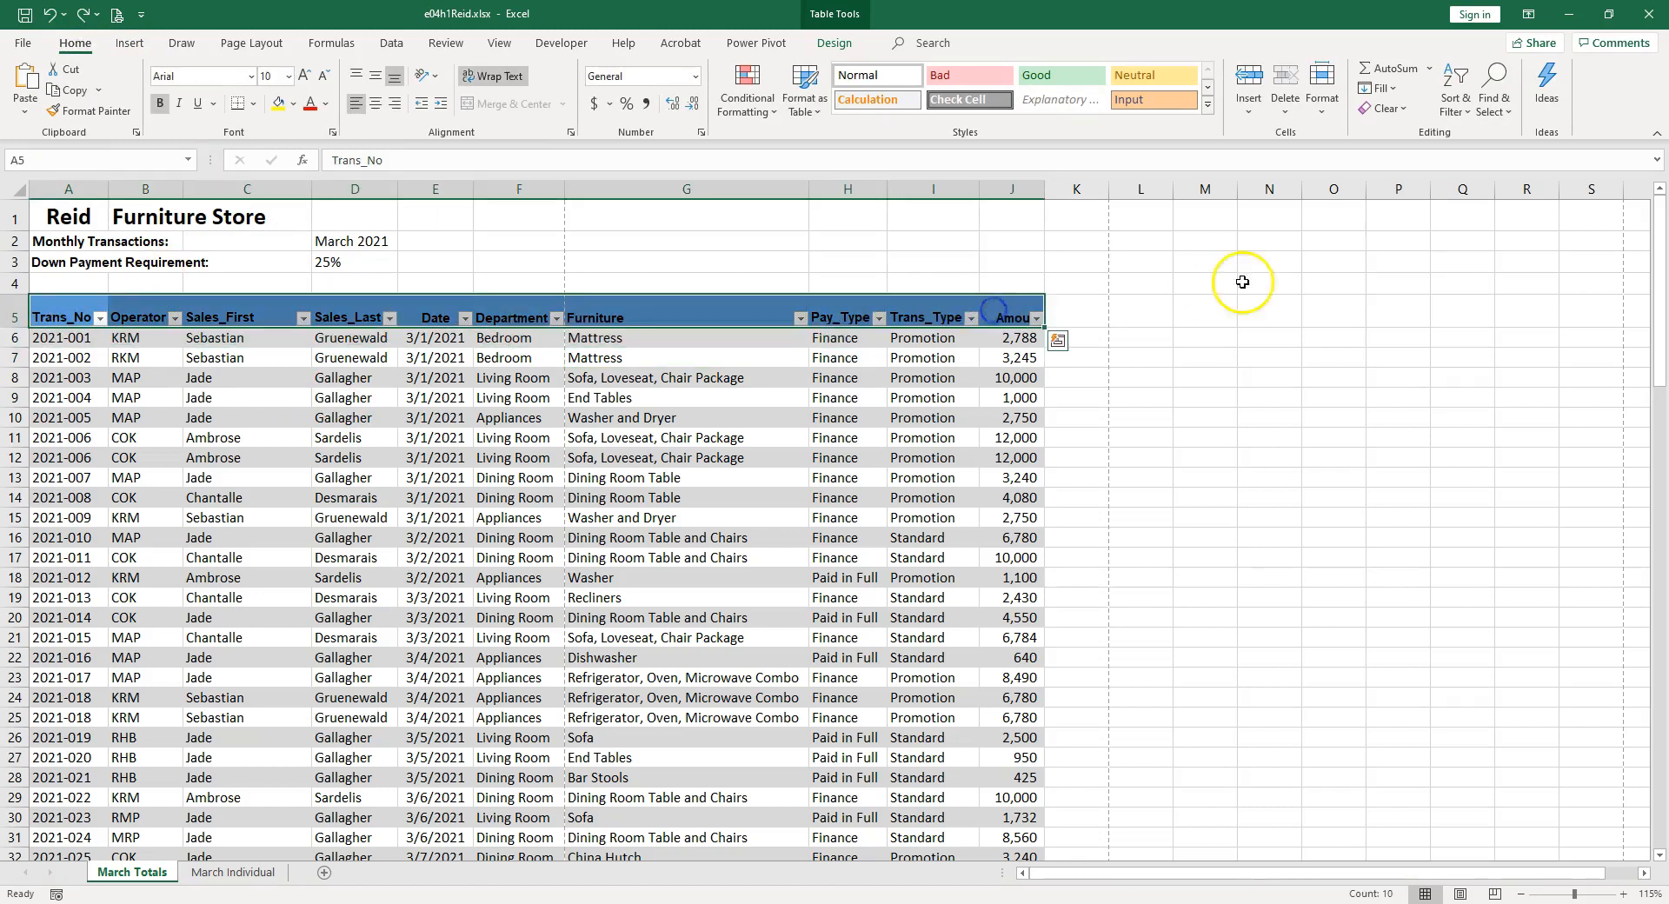
left_click(1405, 109)
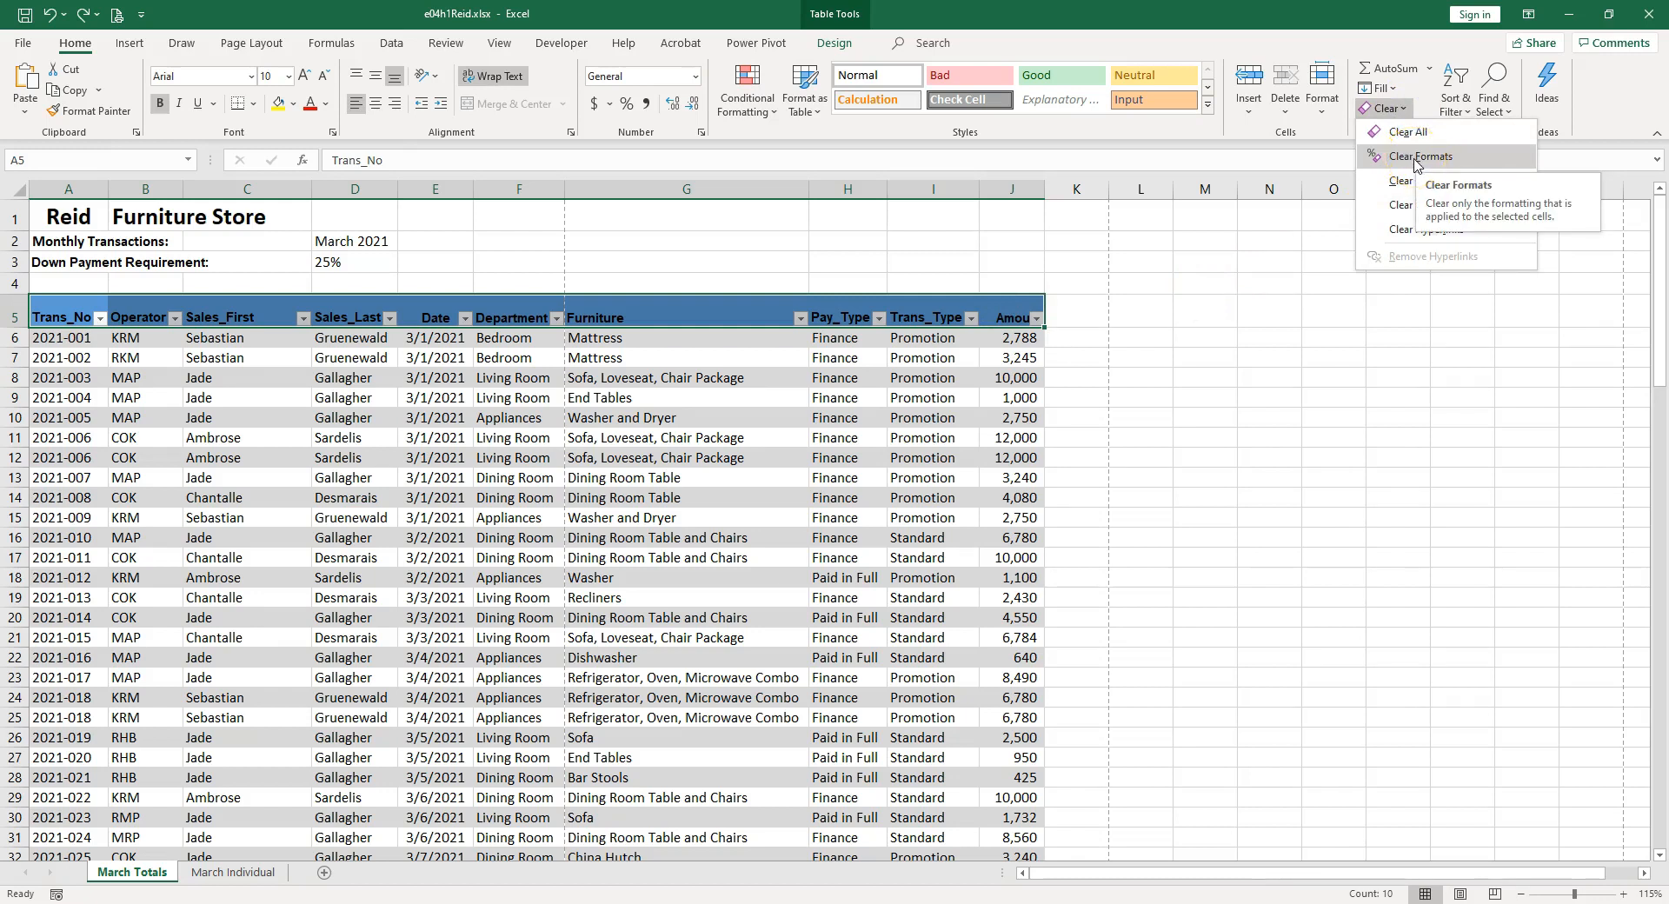
left_click(1415, 158)
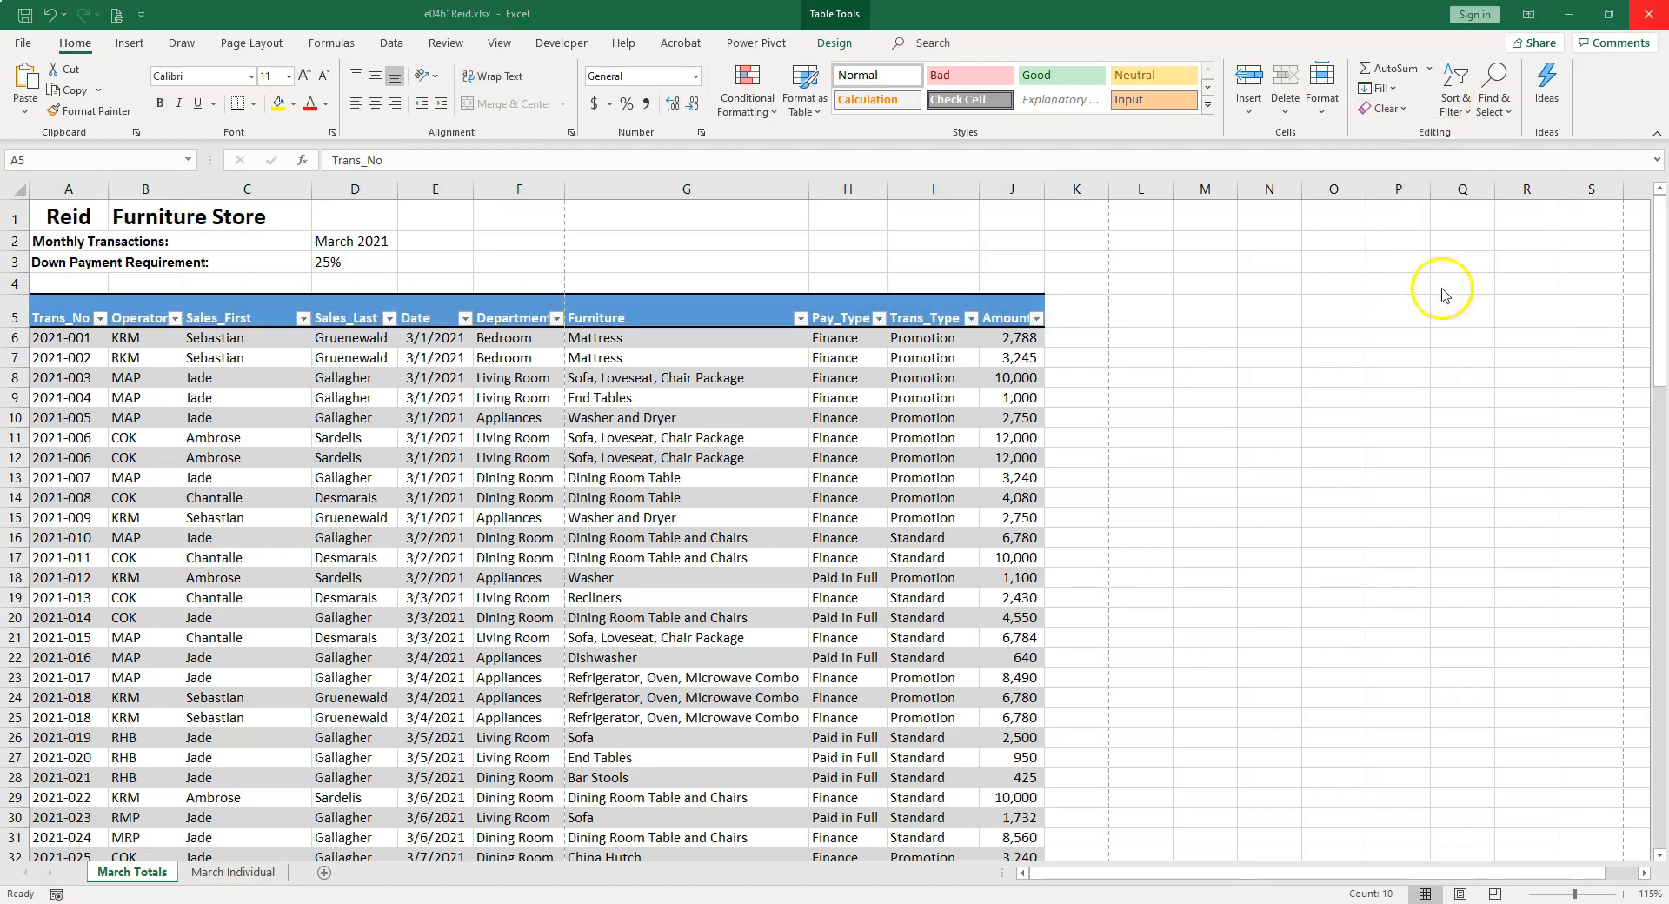
Rename the table as Totals.
left_click(851, 48)
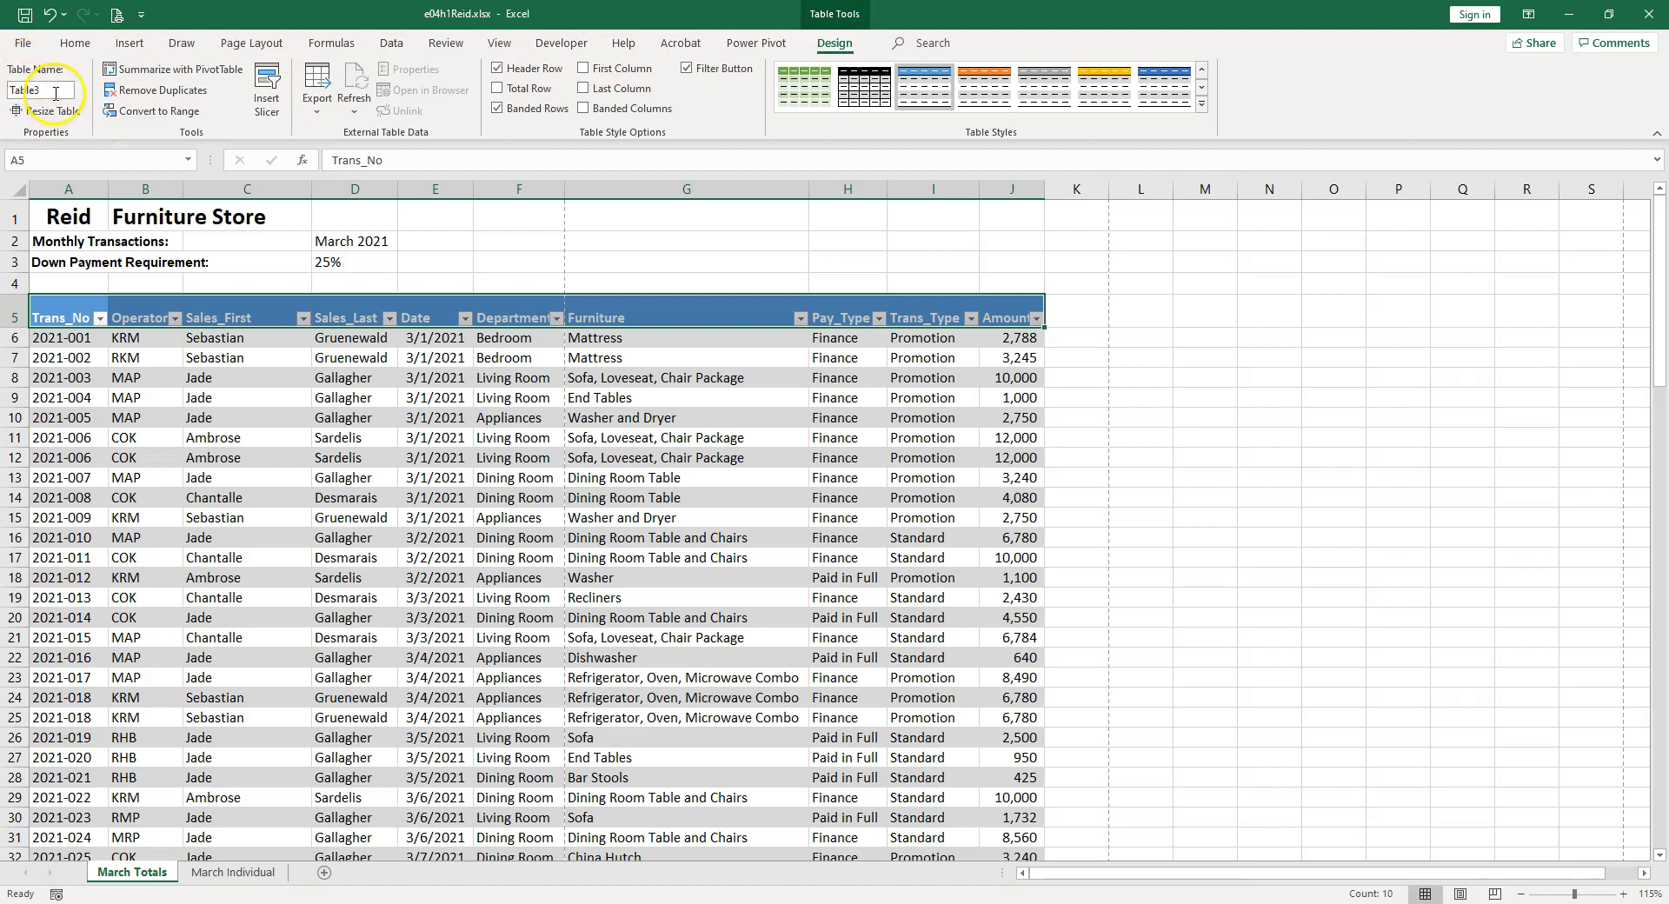
left_click(27, 91)
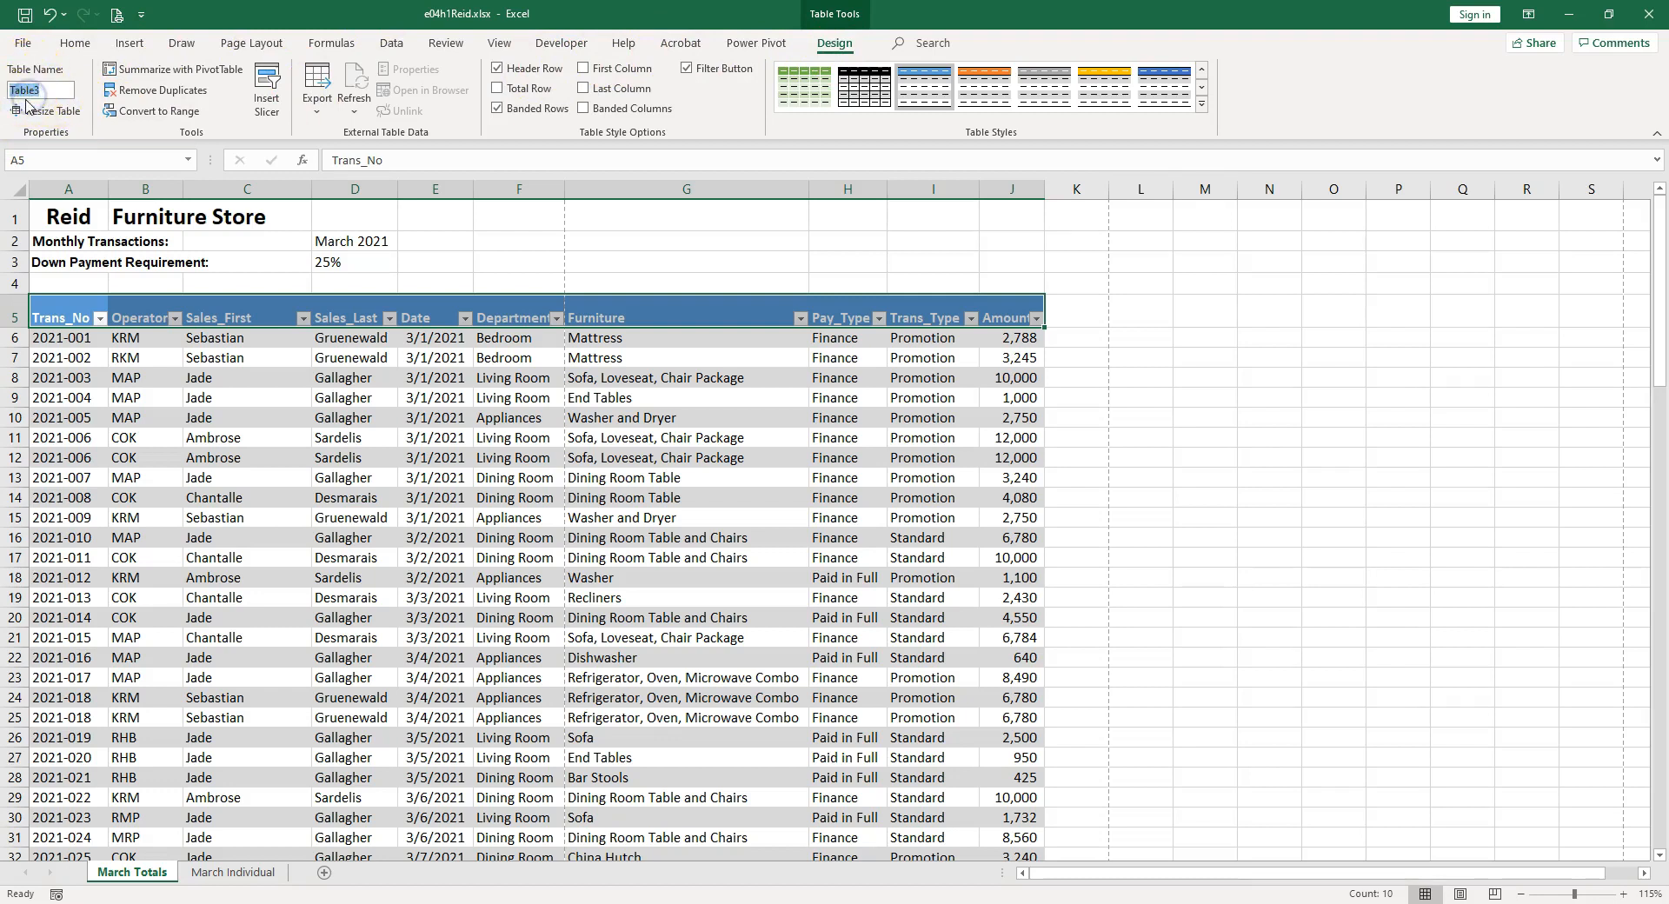
left_click(145, 357)
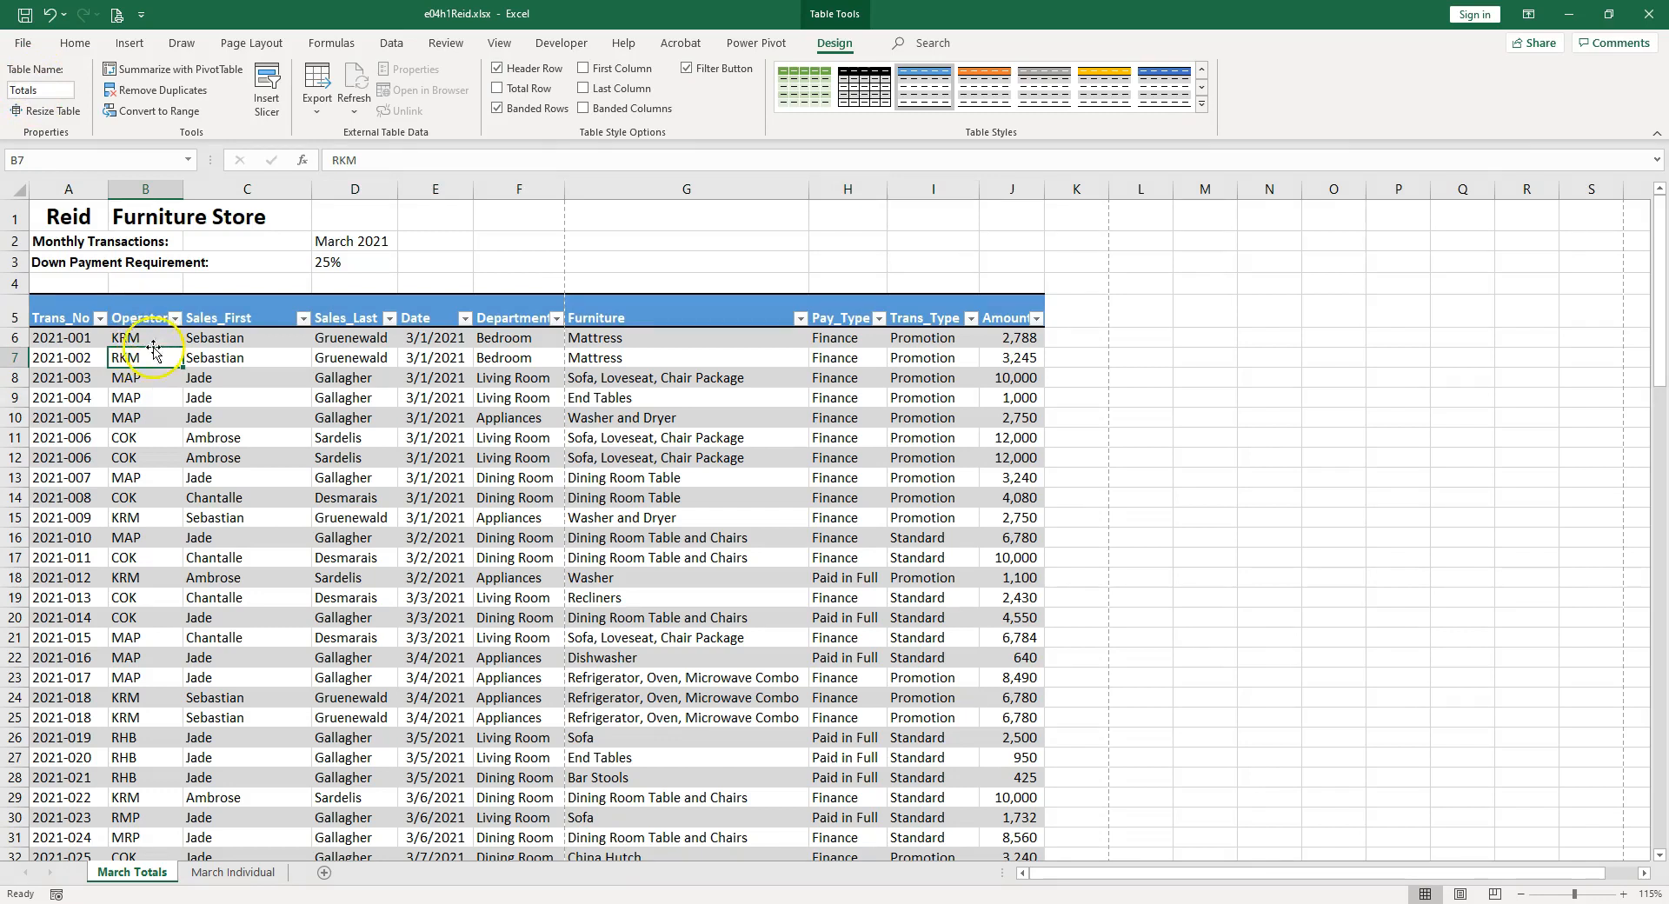
Delete the Operator column from the table.
right_click(144, 356)
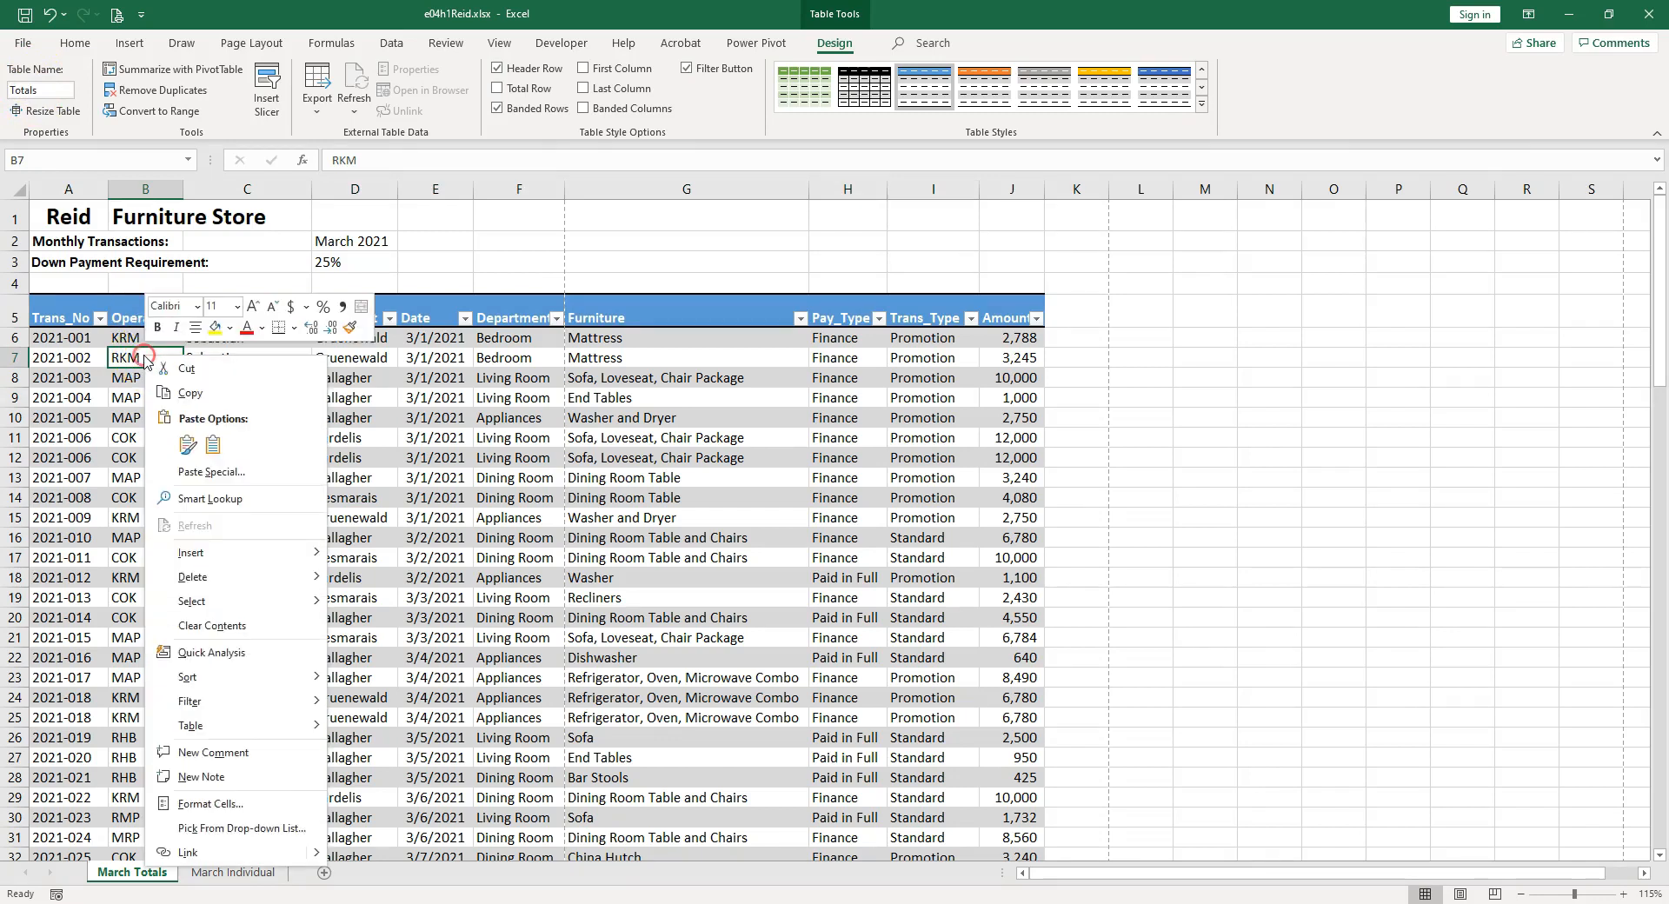
mouse_move(279, 576)
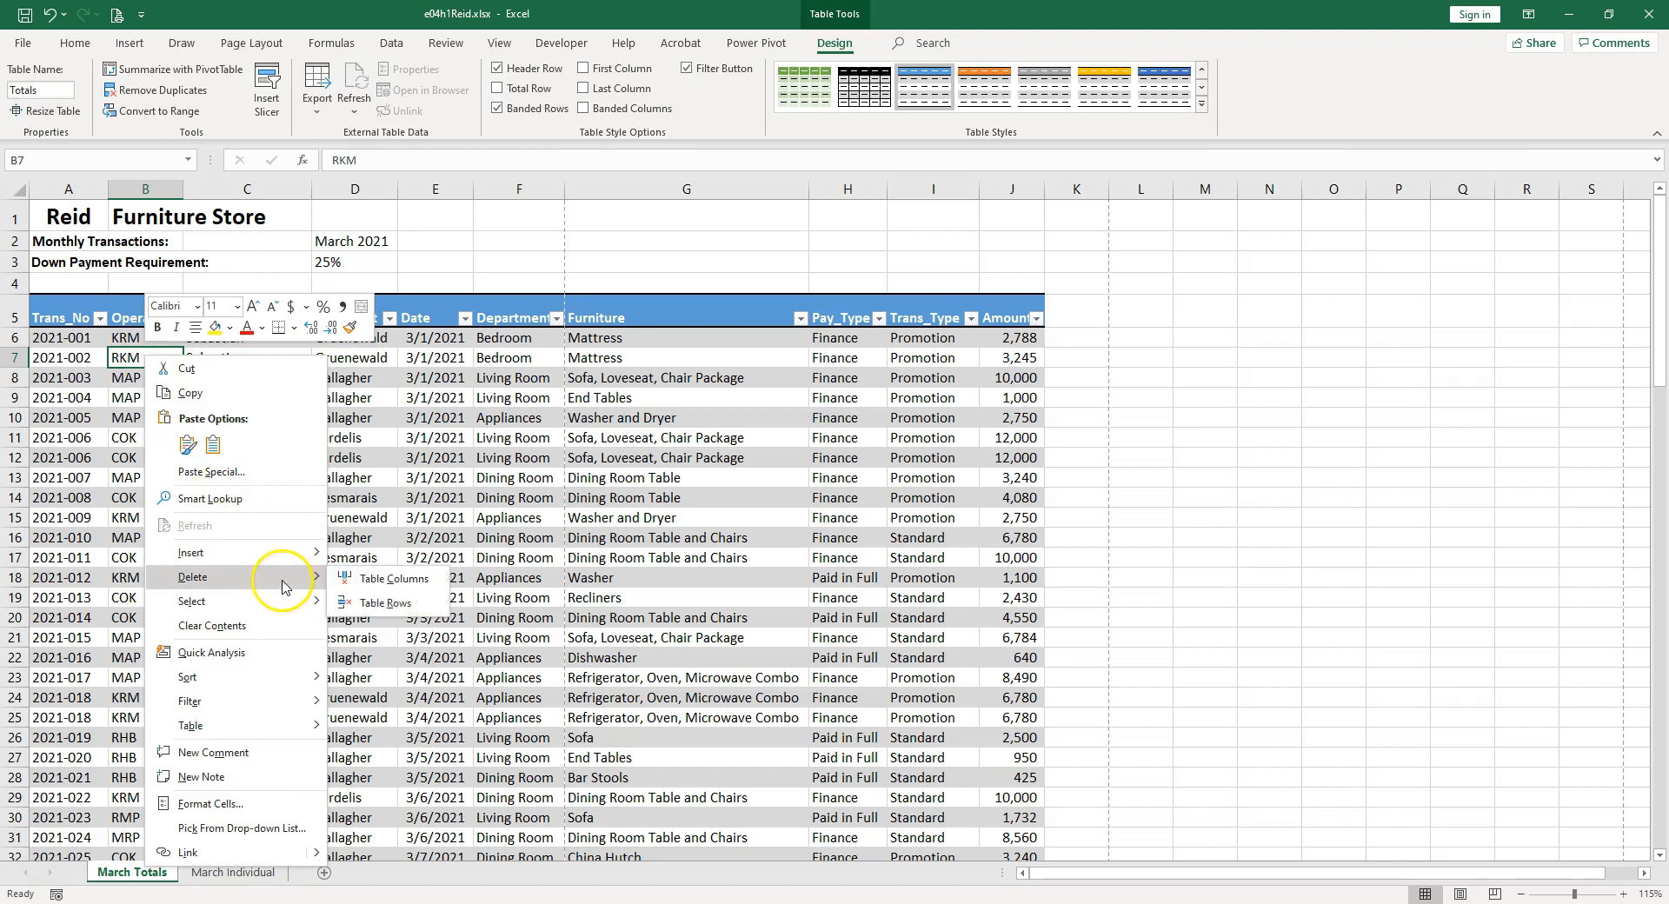
left_click(391, 581)
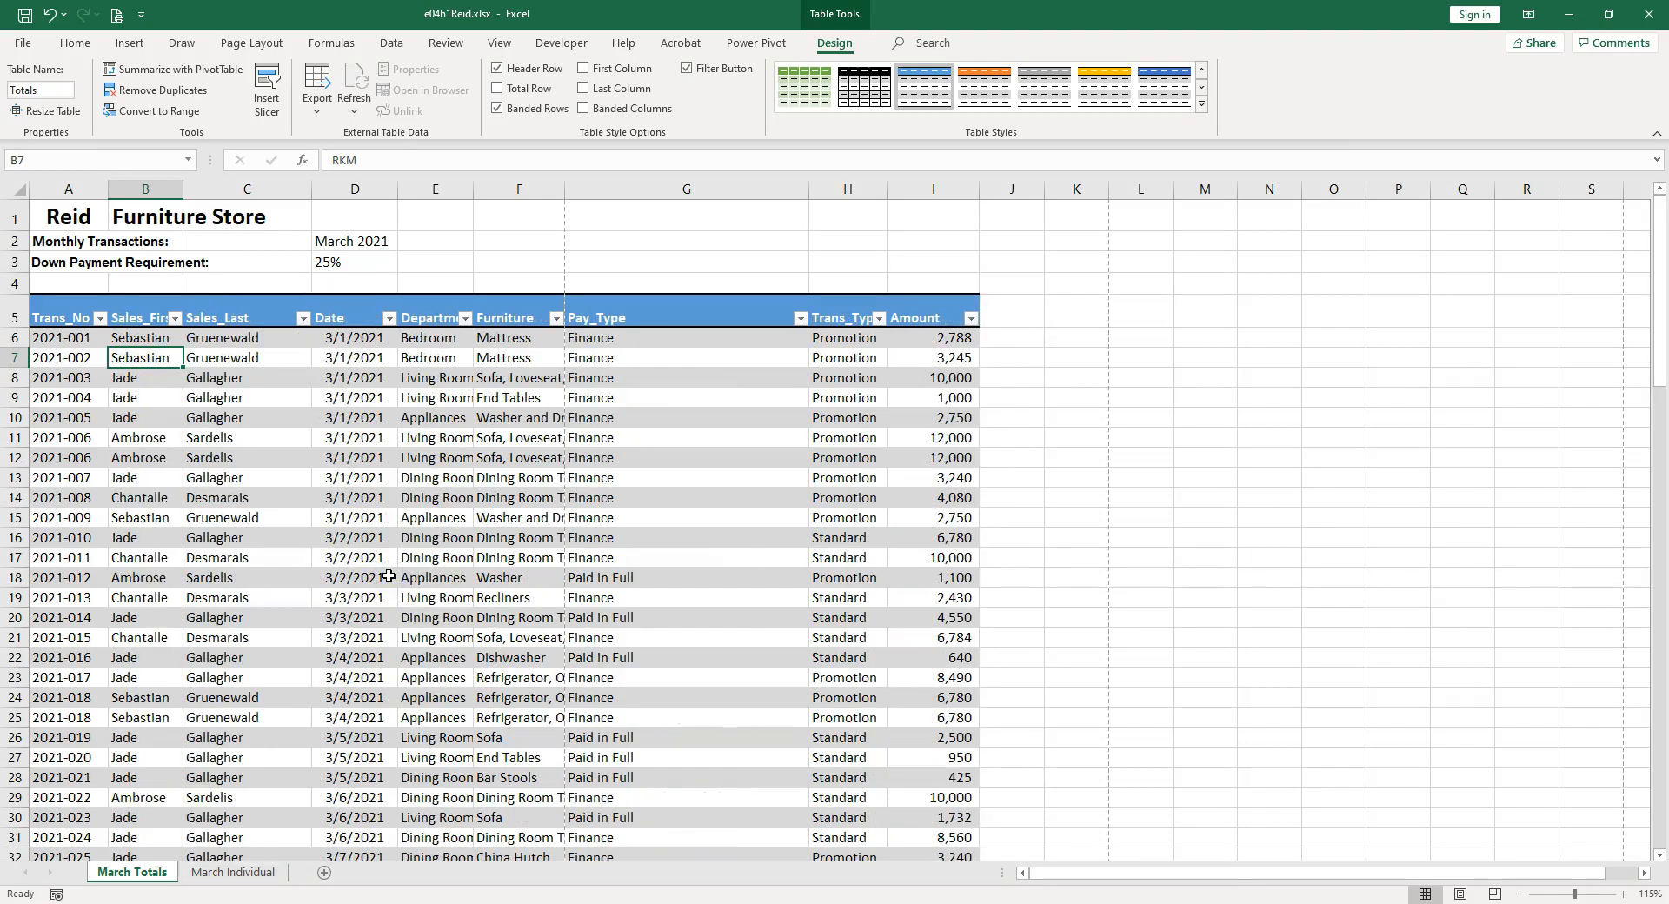
Insert a table row above row 78 and extend the Trans_No series from A77 into A78.
scroll(389, 577, "down", 18)
left_click(65, 549)
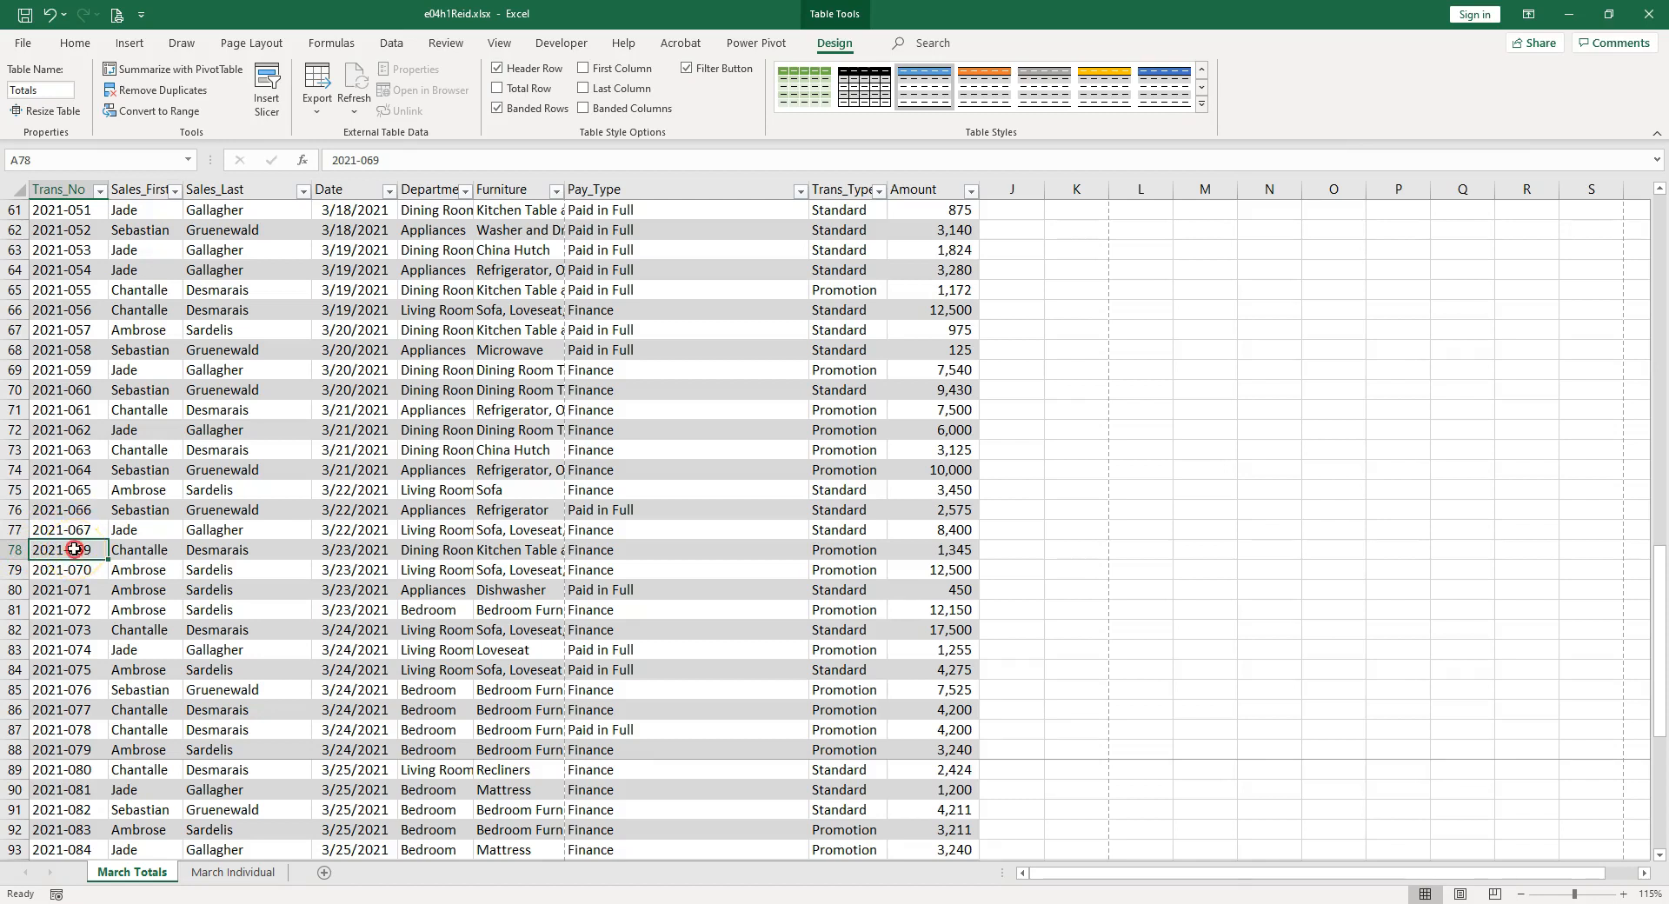
right_click(75, 550)
mouse_move(159, 247)
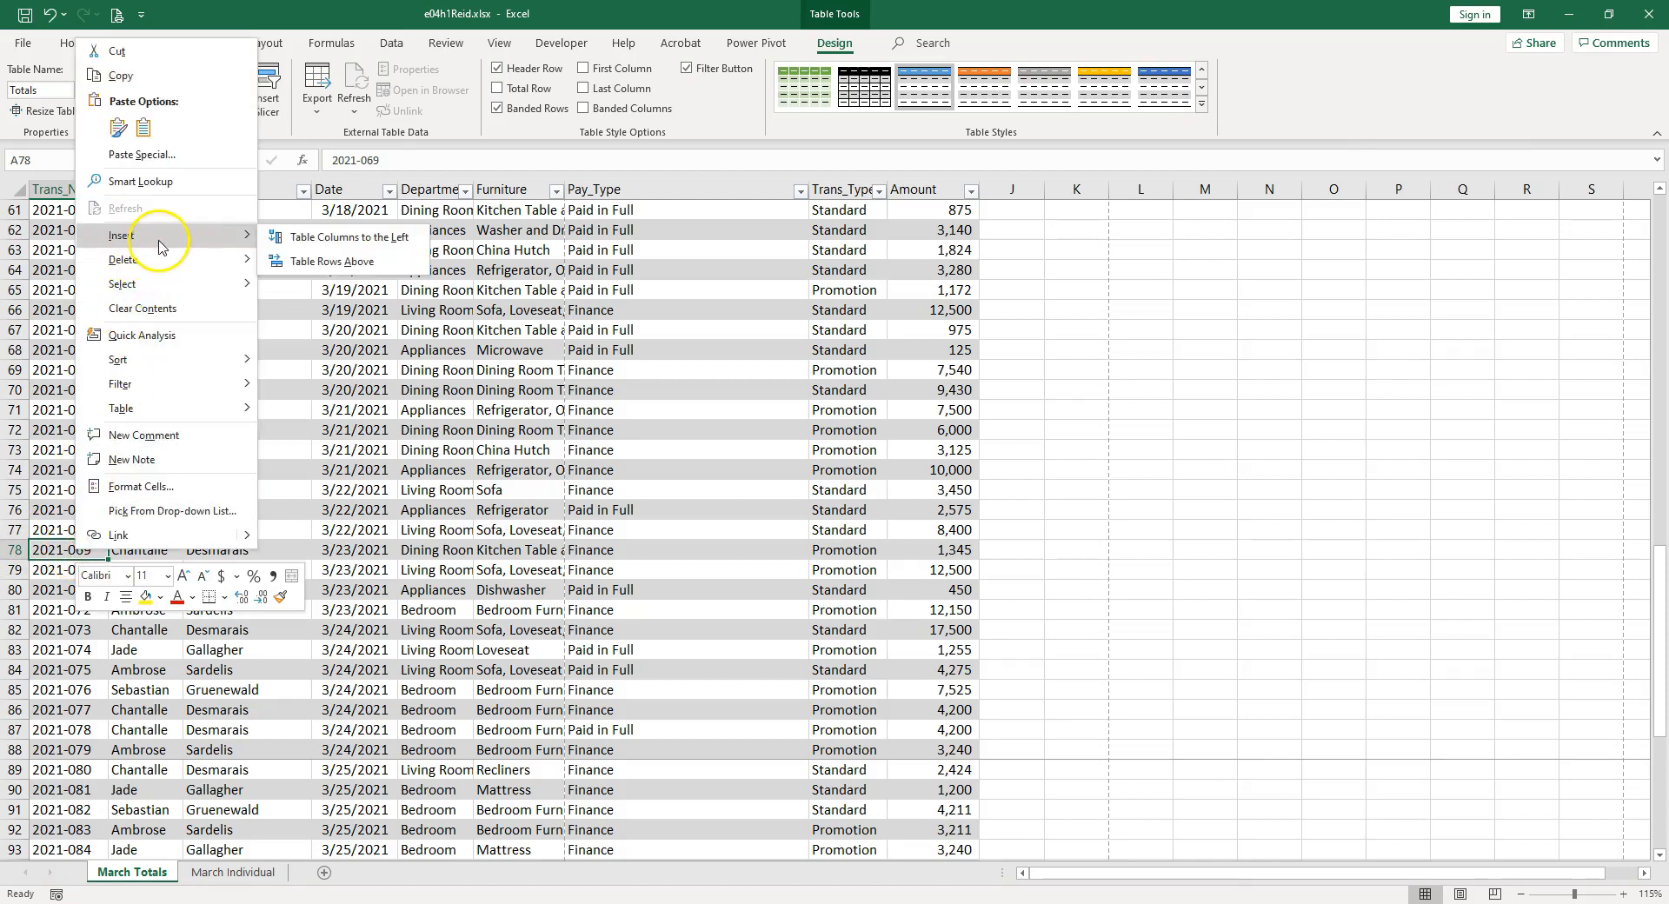
left_click(307, 261)
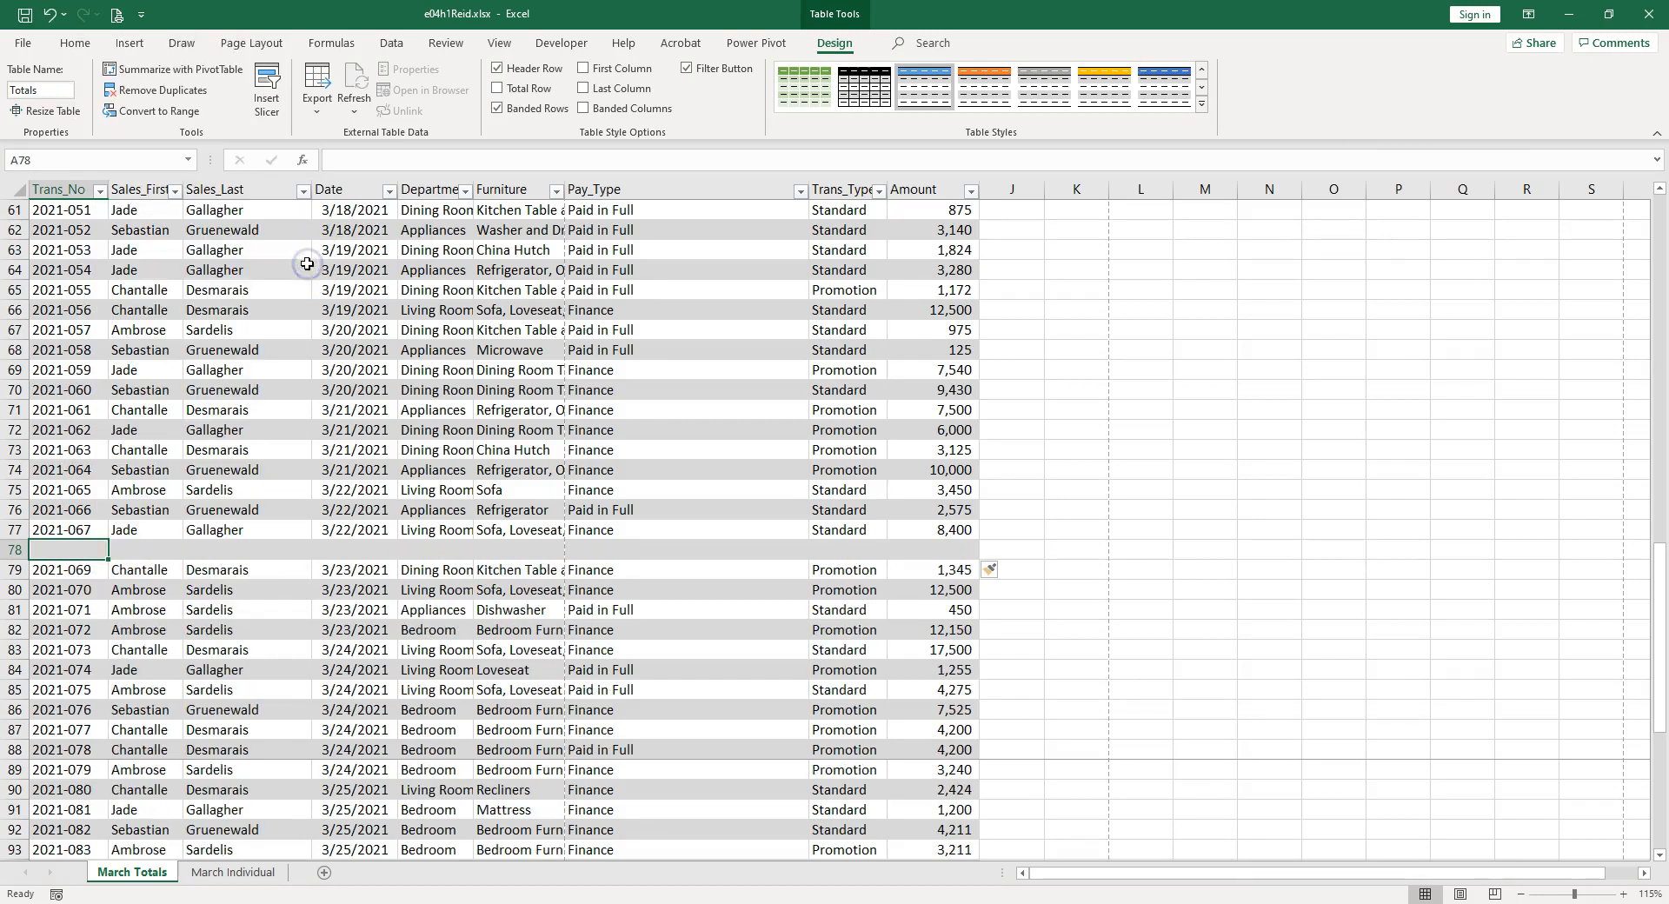
left_click(80, 531)
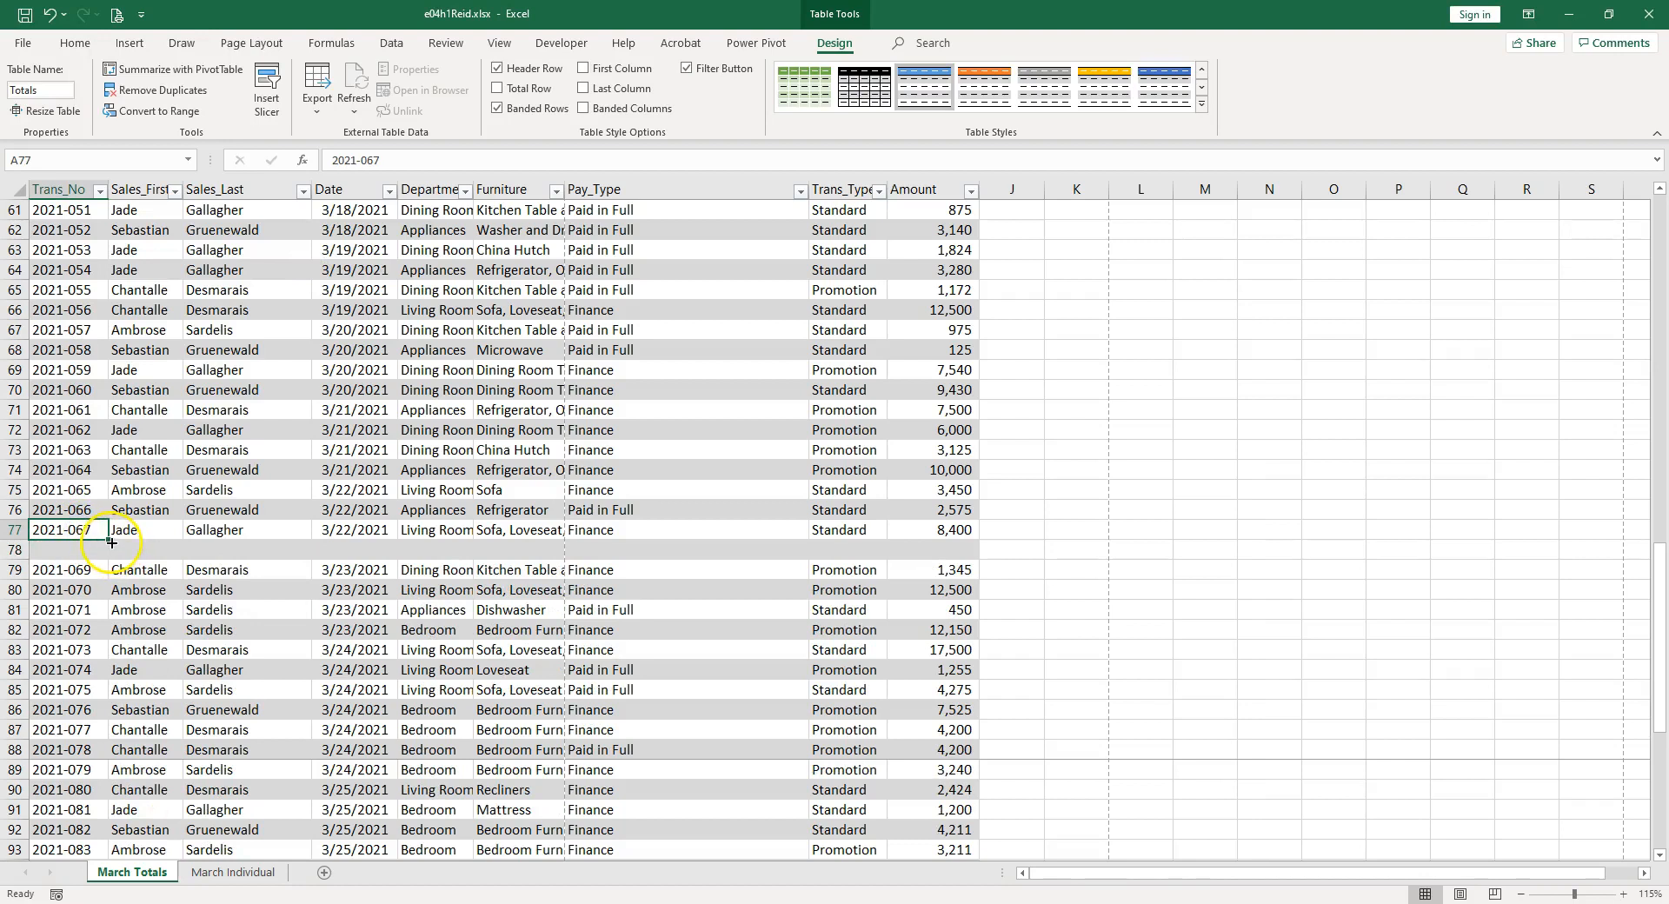
left_click_drag(109, 543, 109, 560)
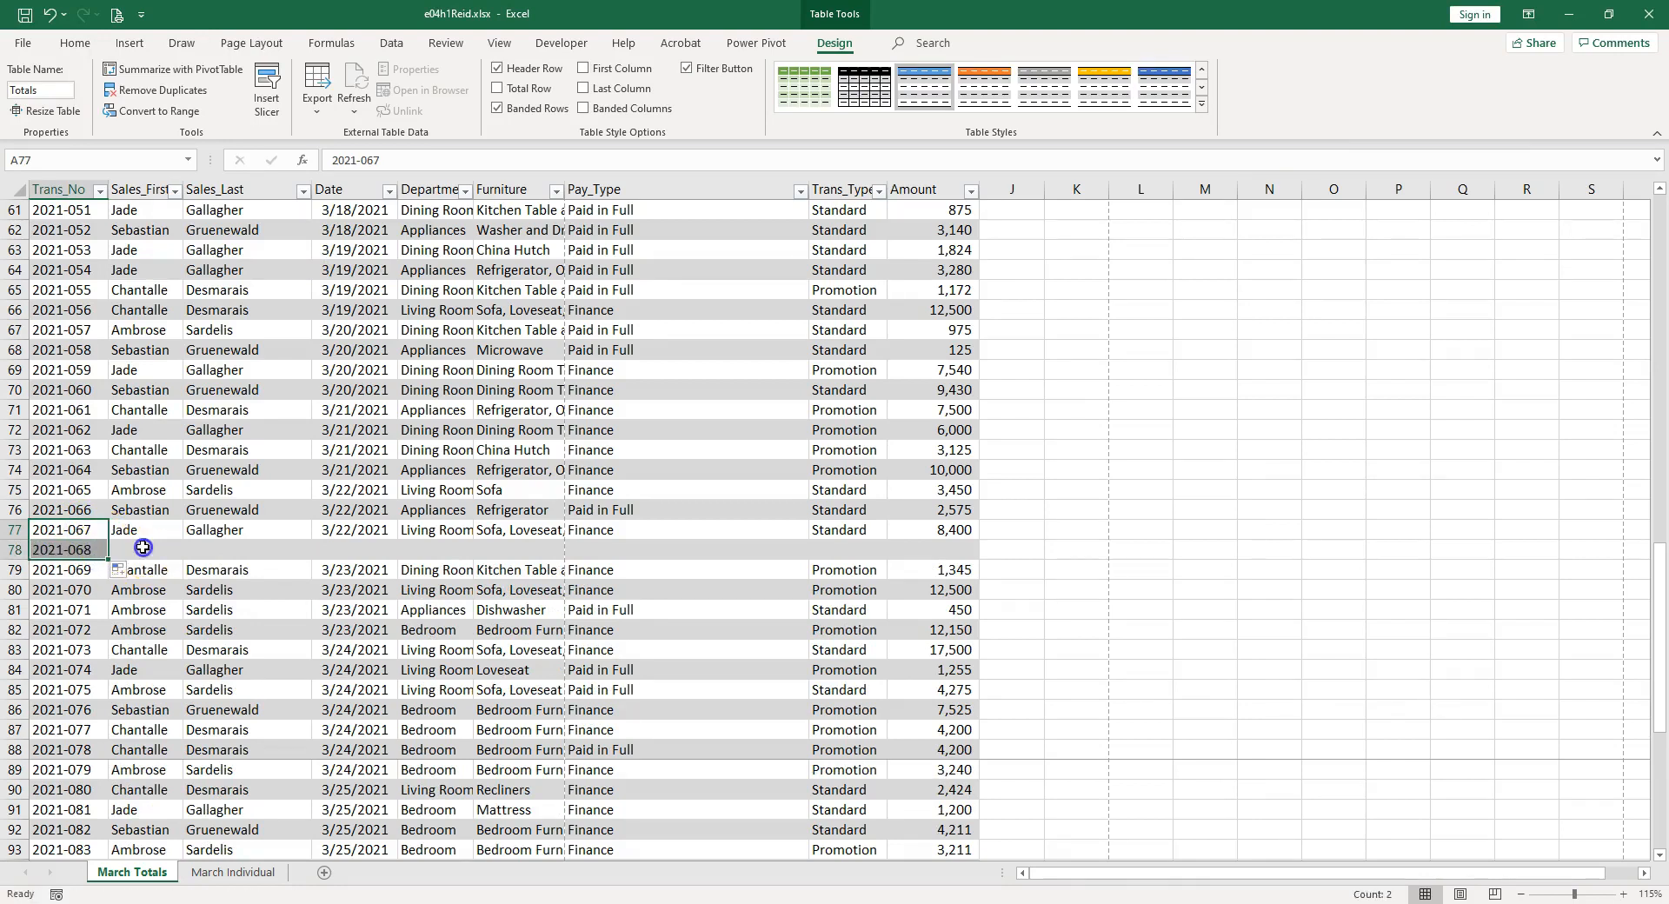
Enter the salesperson's first and last names in the Sales_First and Sales_Last cells of row 78.
left_click(142, 548)
type("sebastian")
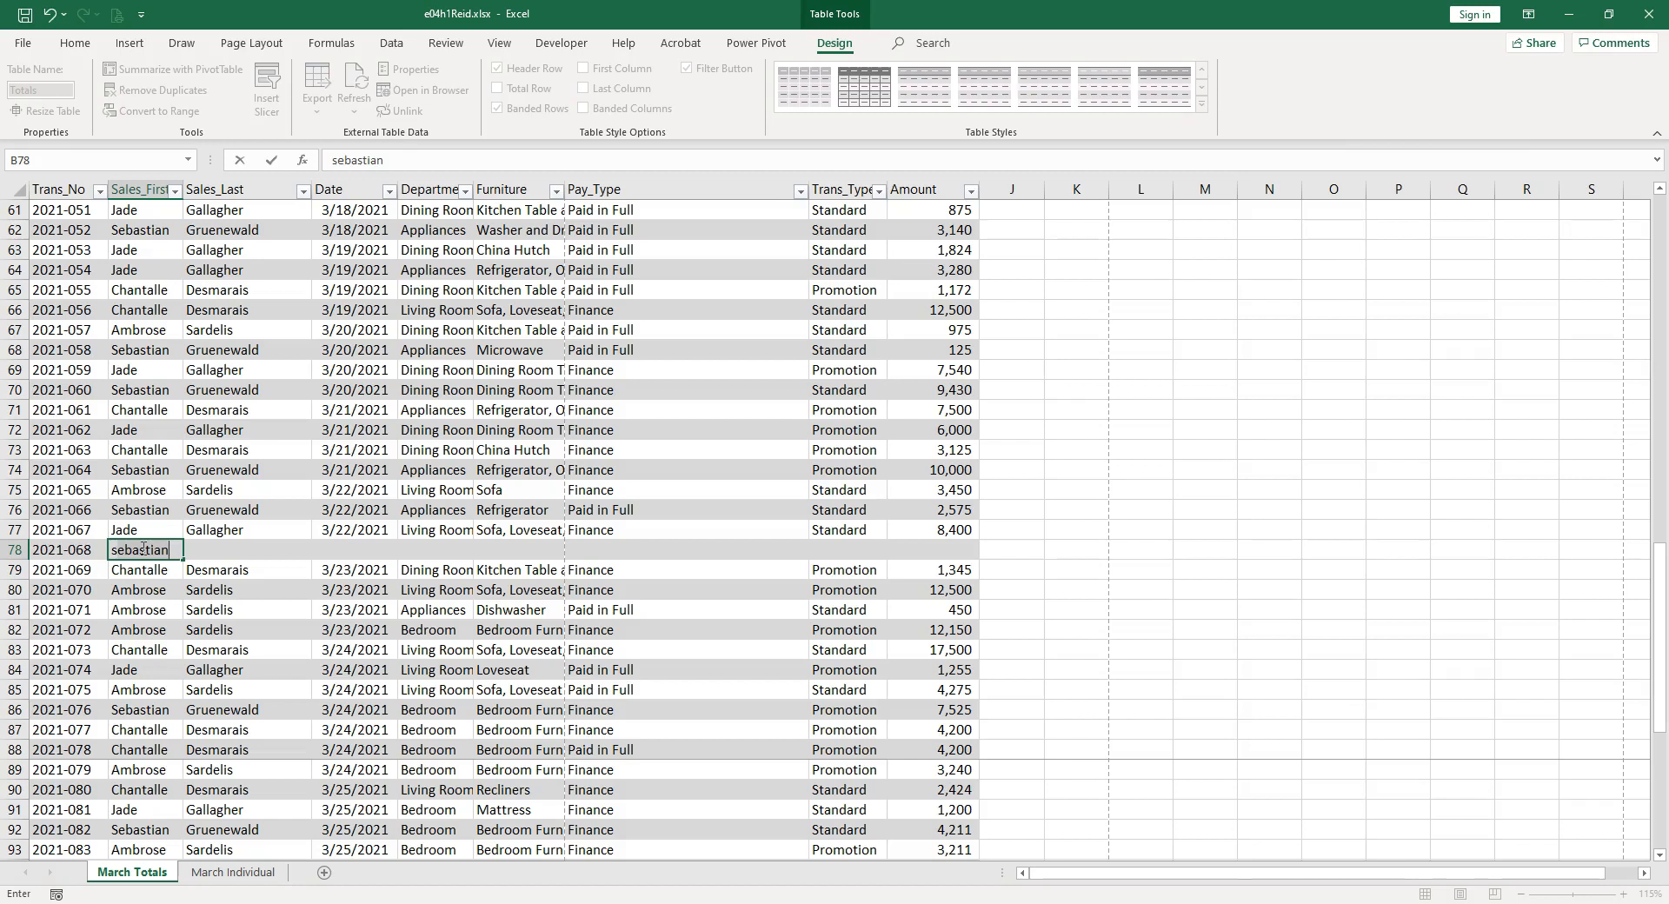
key("Tab")
type("gruenewald")
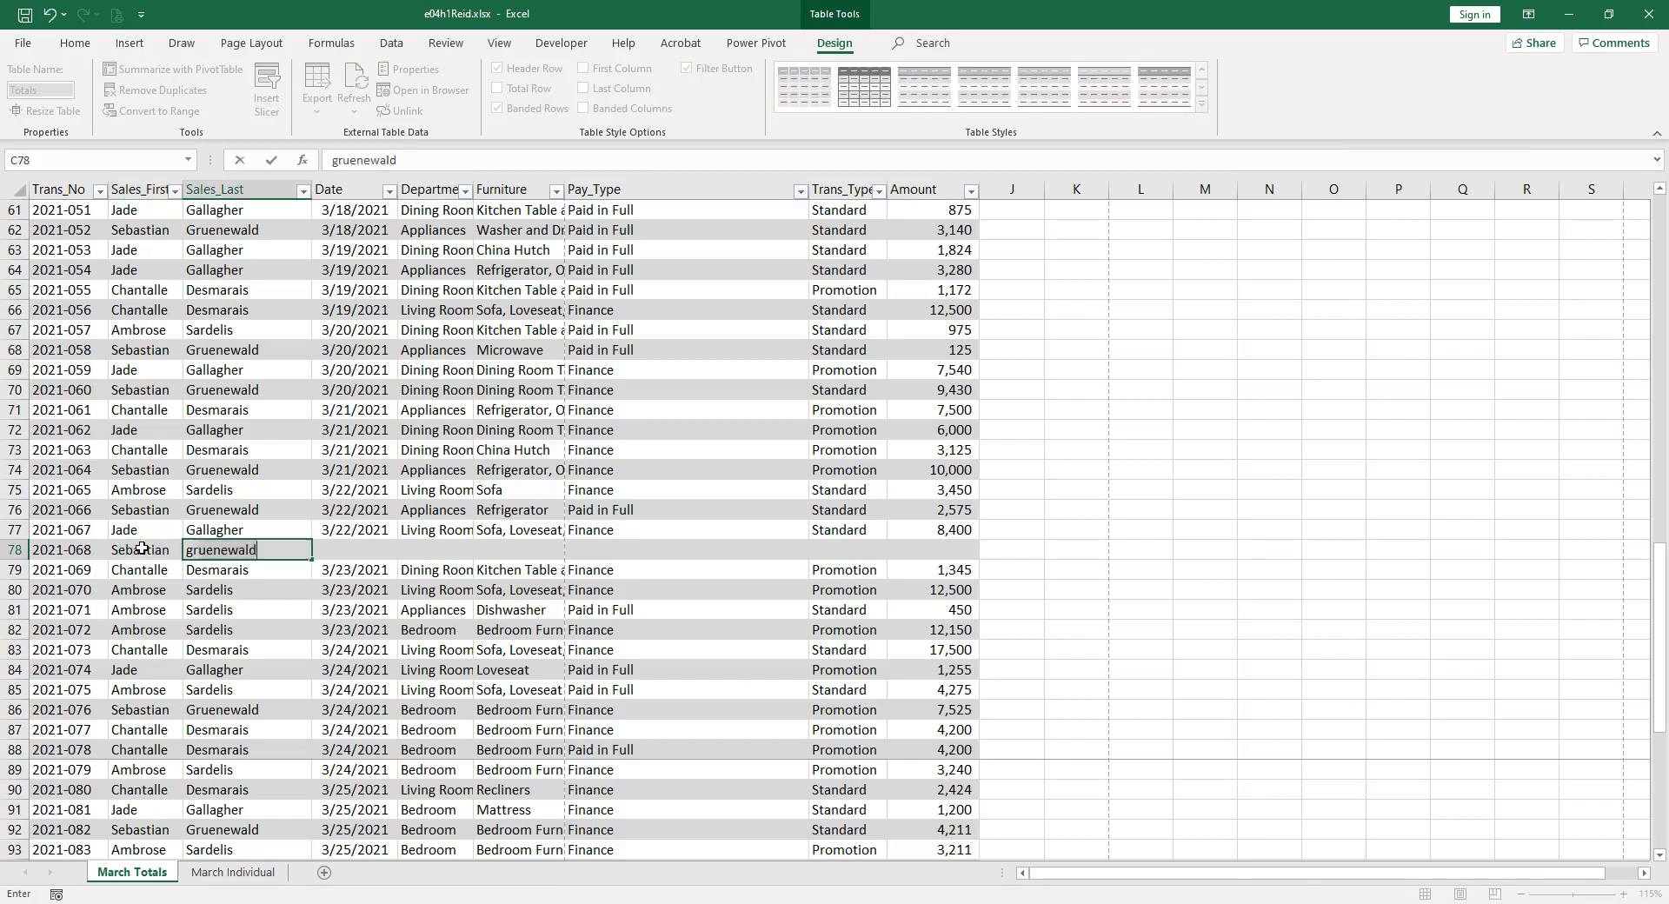
key("Tab")
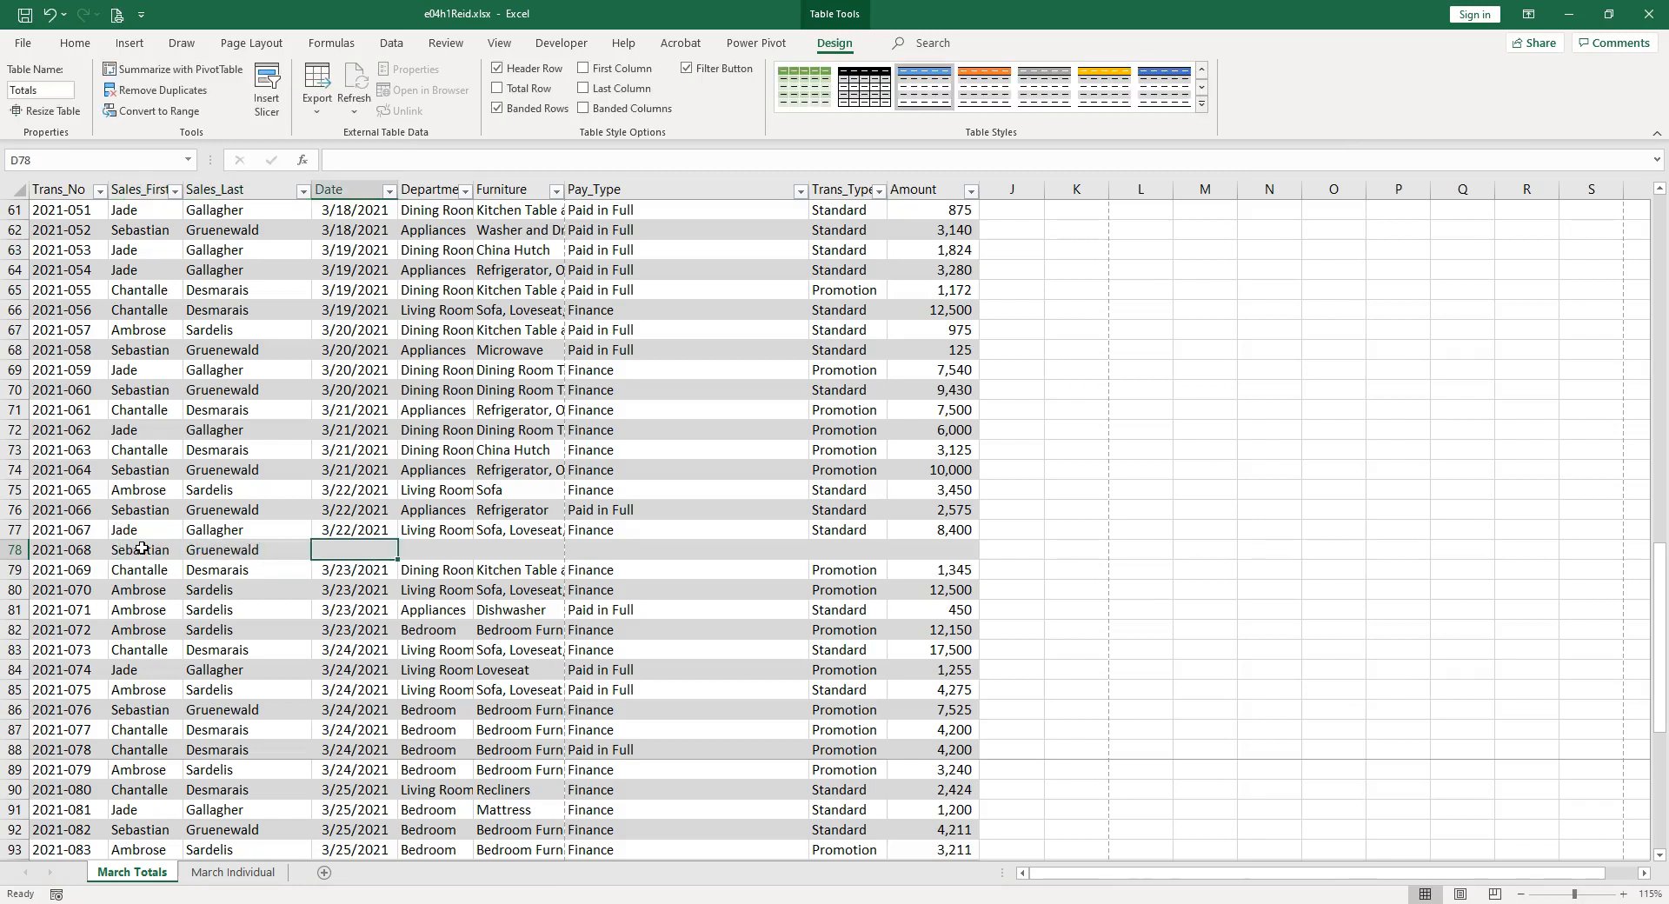
Copy the date 3/22/2021 from D77 into D78 as an exact copy instead of a series.
left_click(379, 527)
left_click_drag(396, 549, 396, 559)
left_click(418, 574)
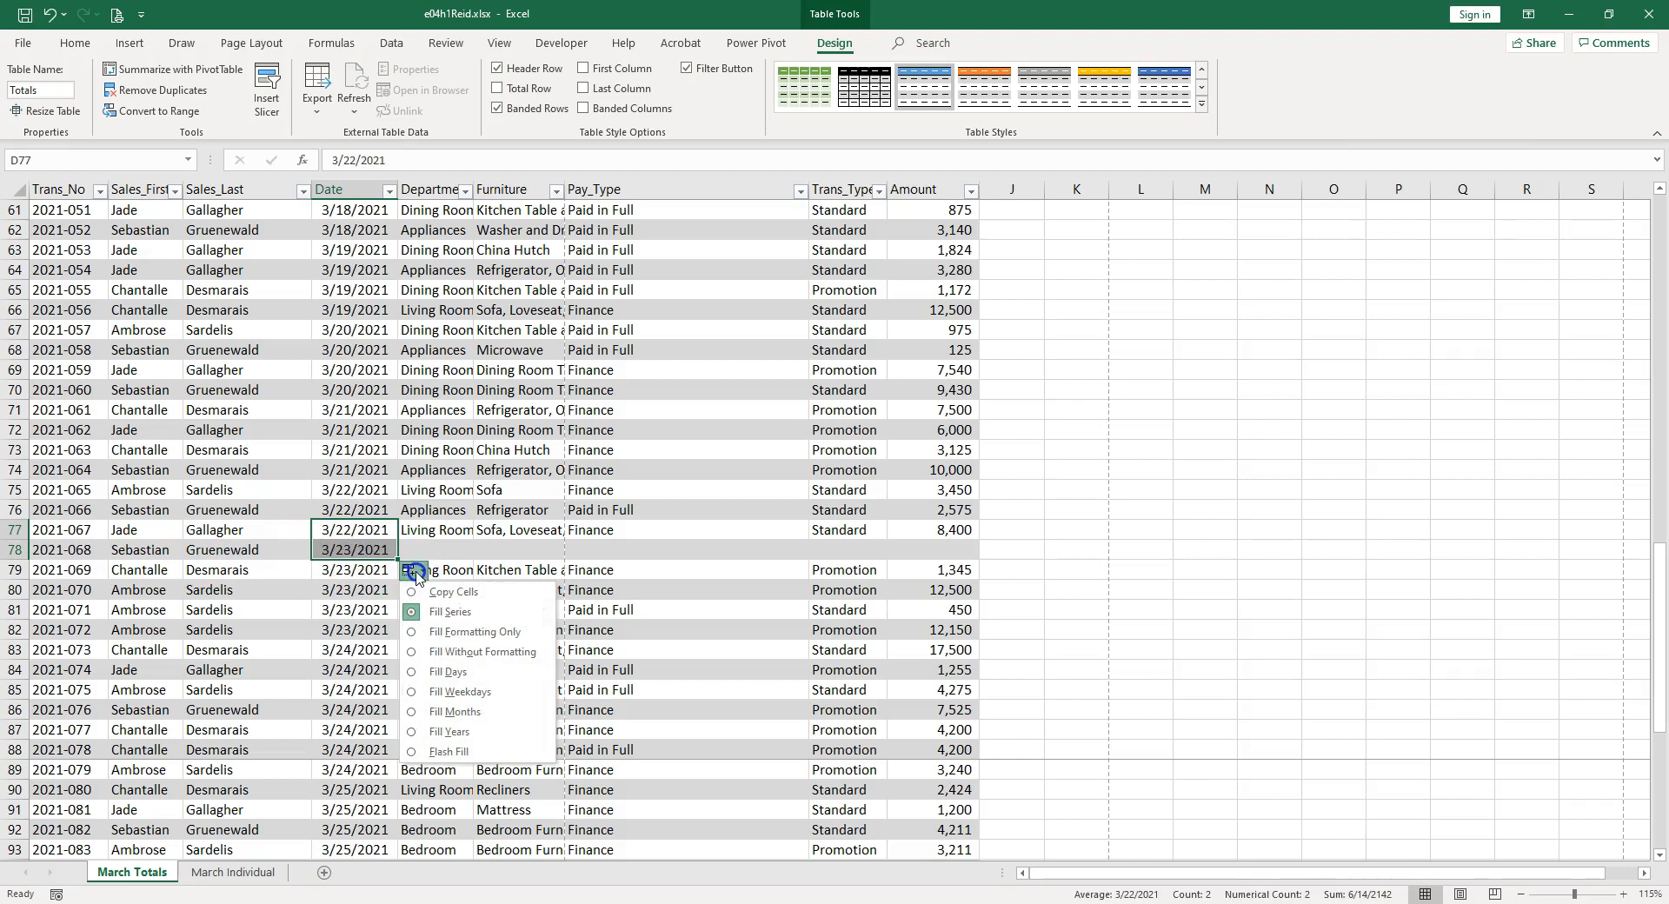
left_click(439, 590)
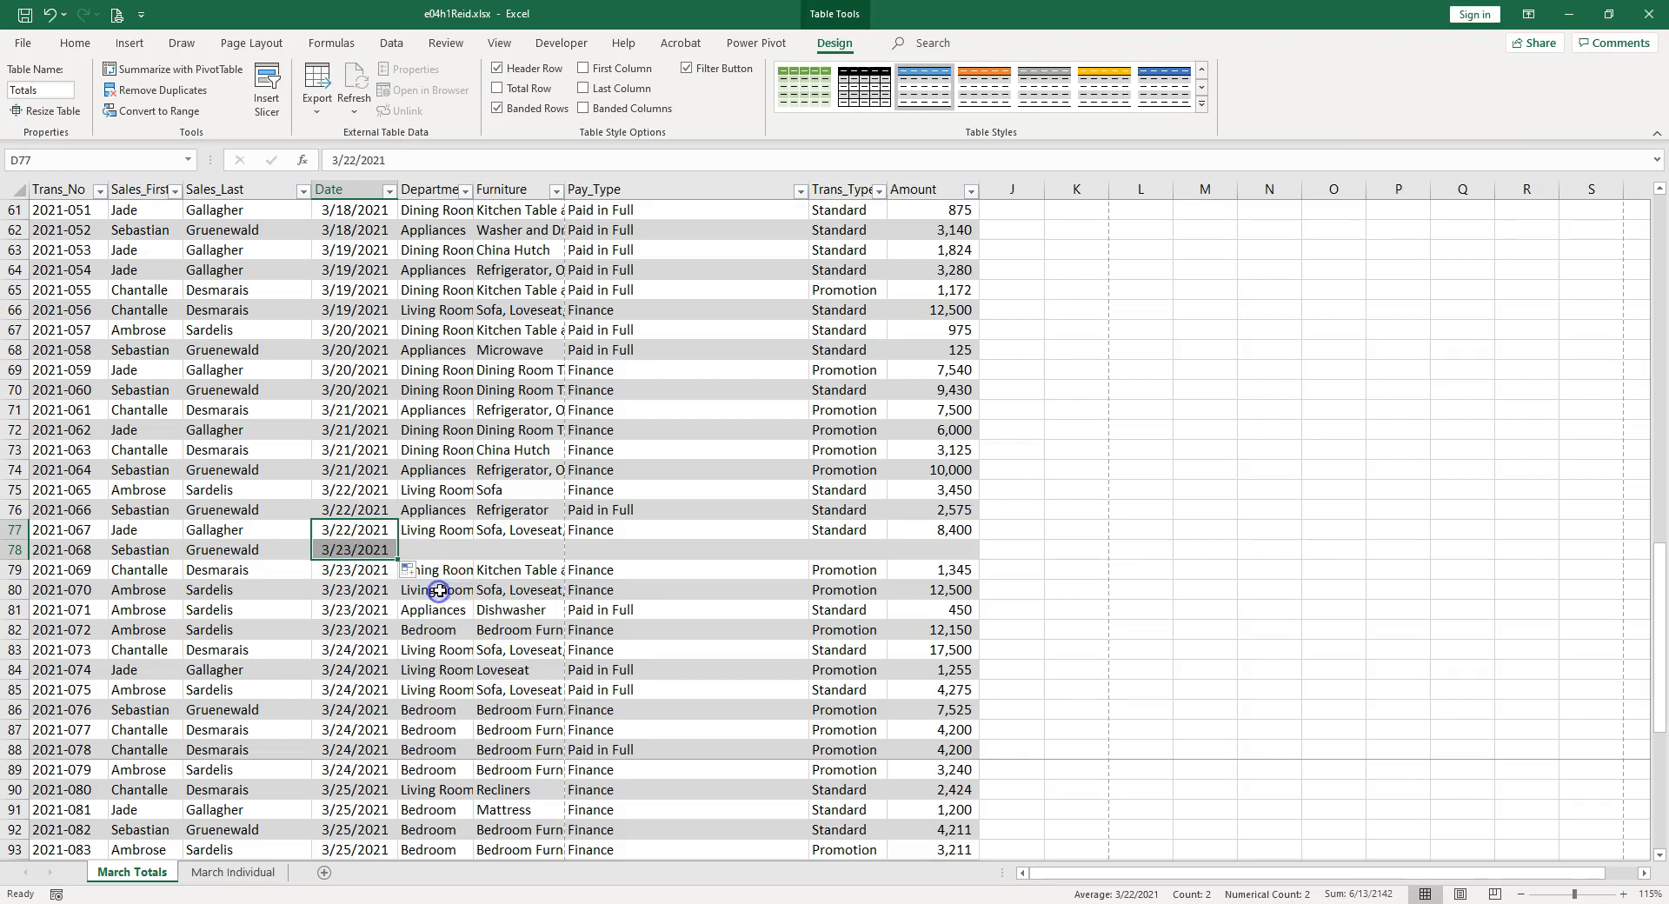
Enter Bedroom as the department and Mattress as the furniture item in row 78.
left_click(444, 545)
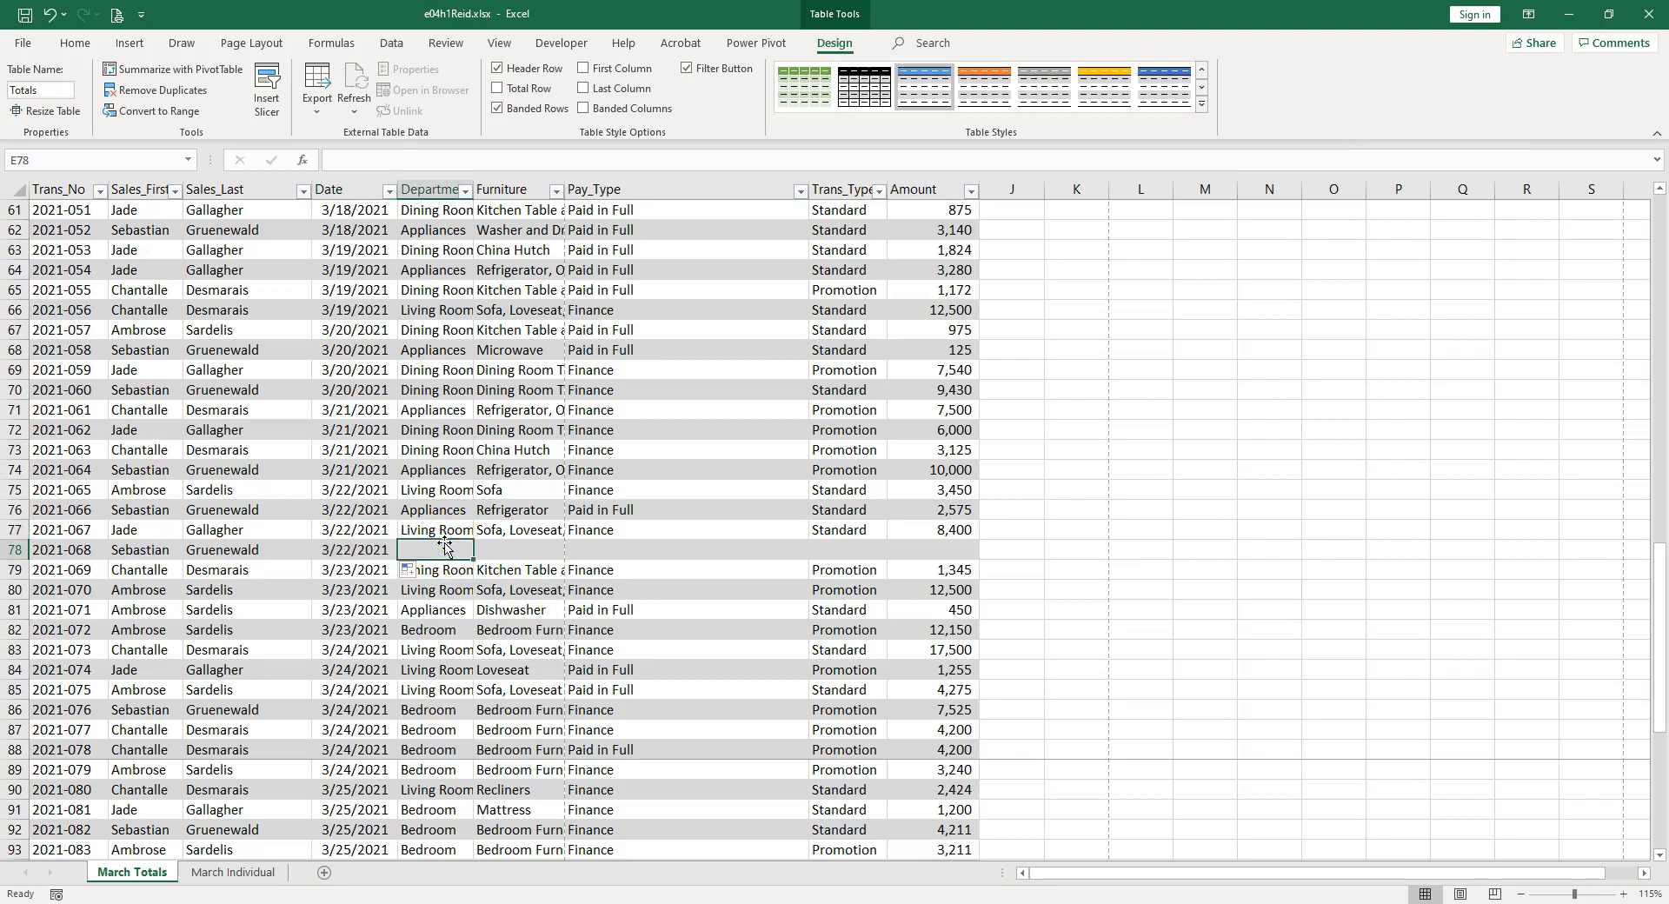
type("bedroom")
key("Tab")
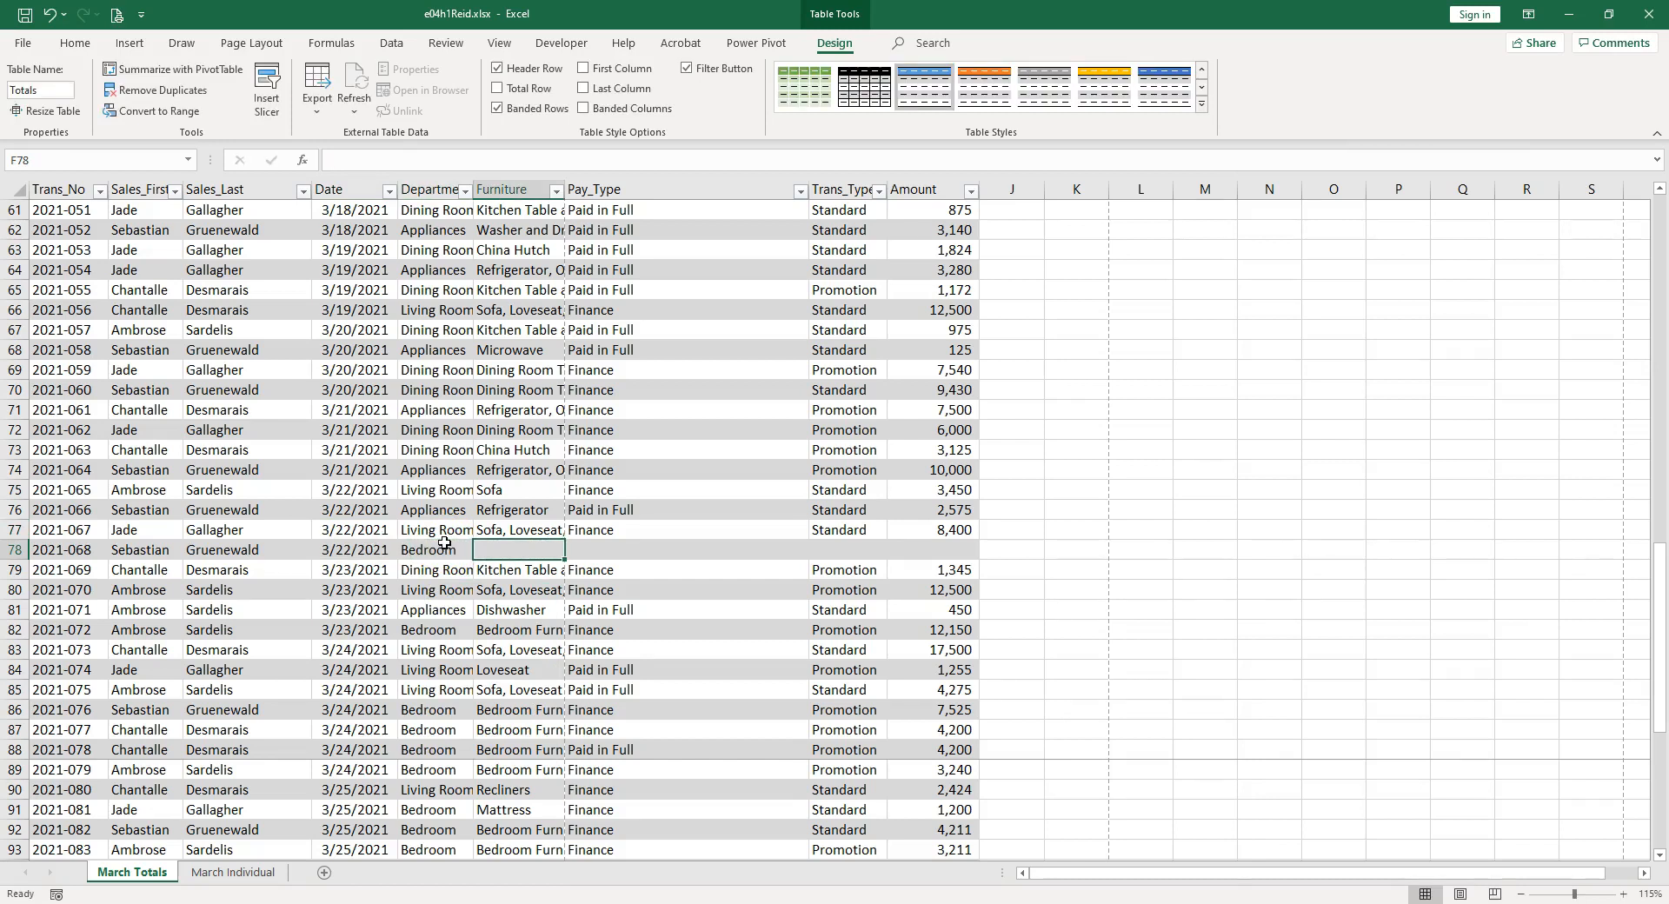
type("mattress")
key("Tab")
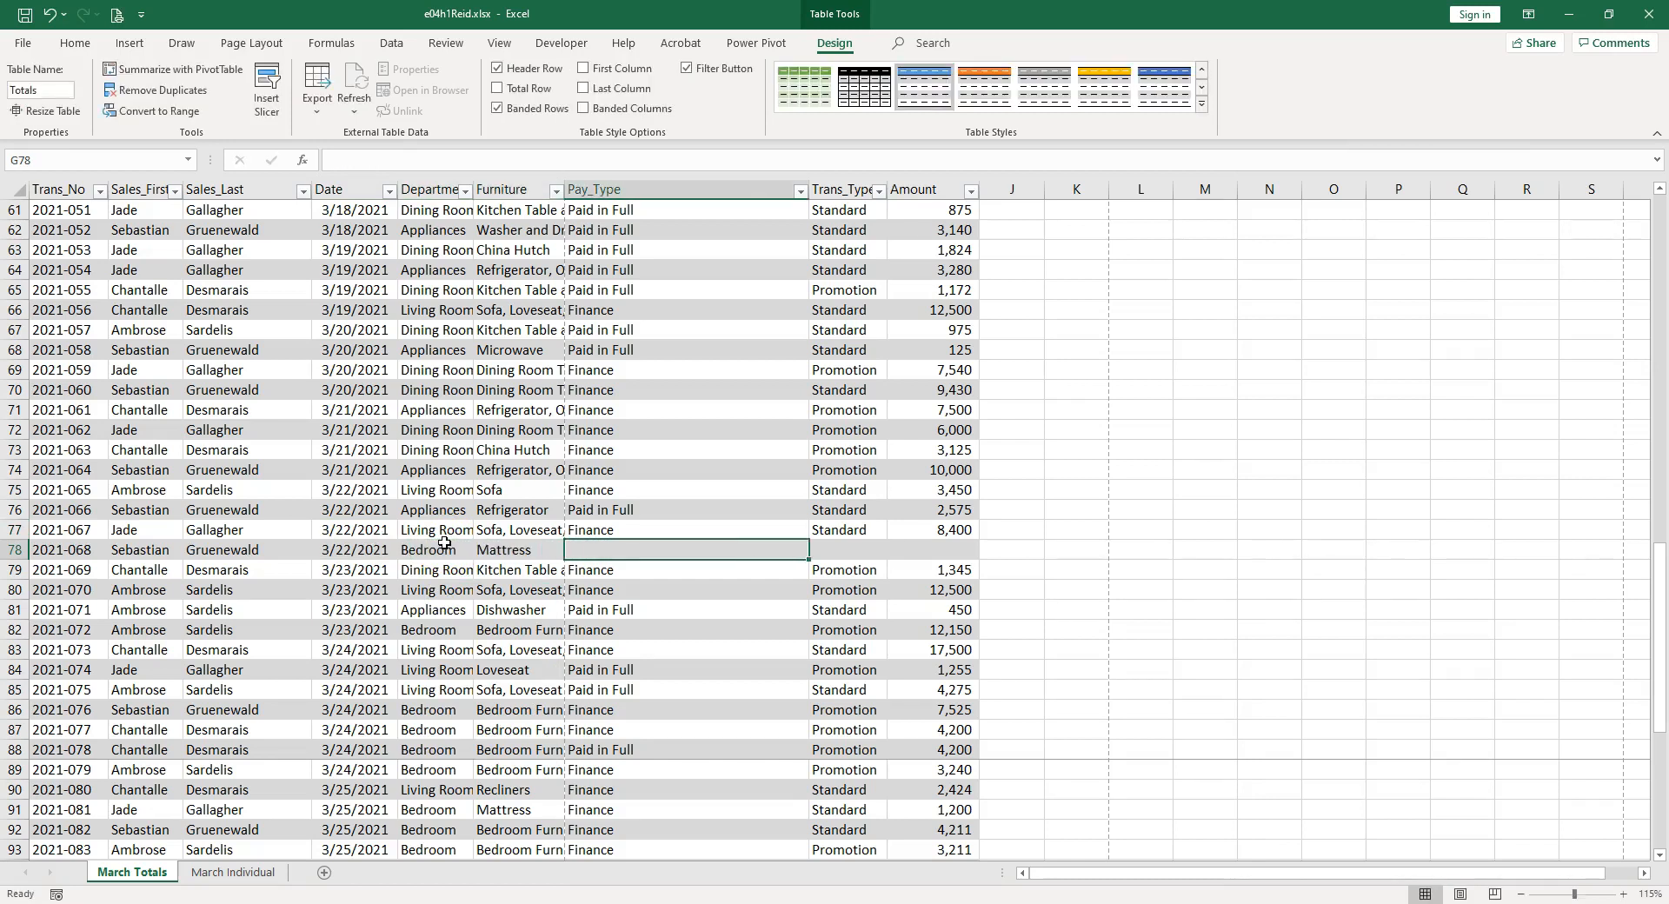
Complete row 78 with pay type Paid in Full, transaction type Standard and amount 3200.
type("paid in Full")
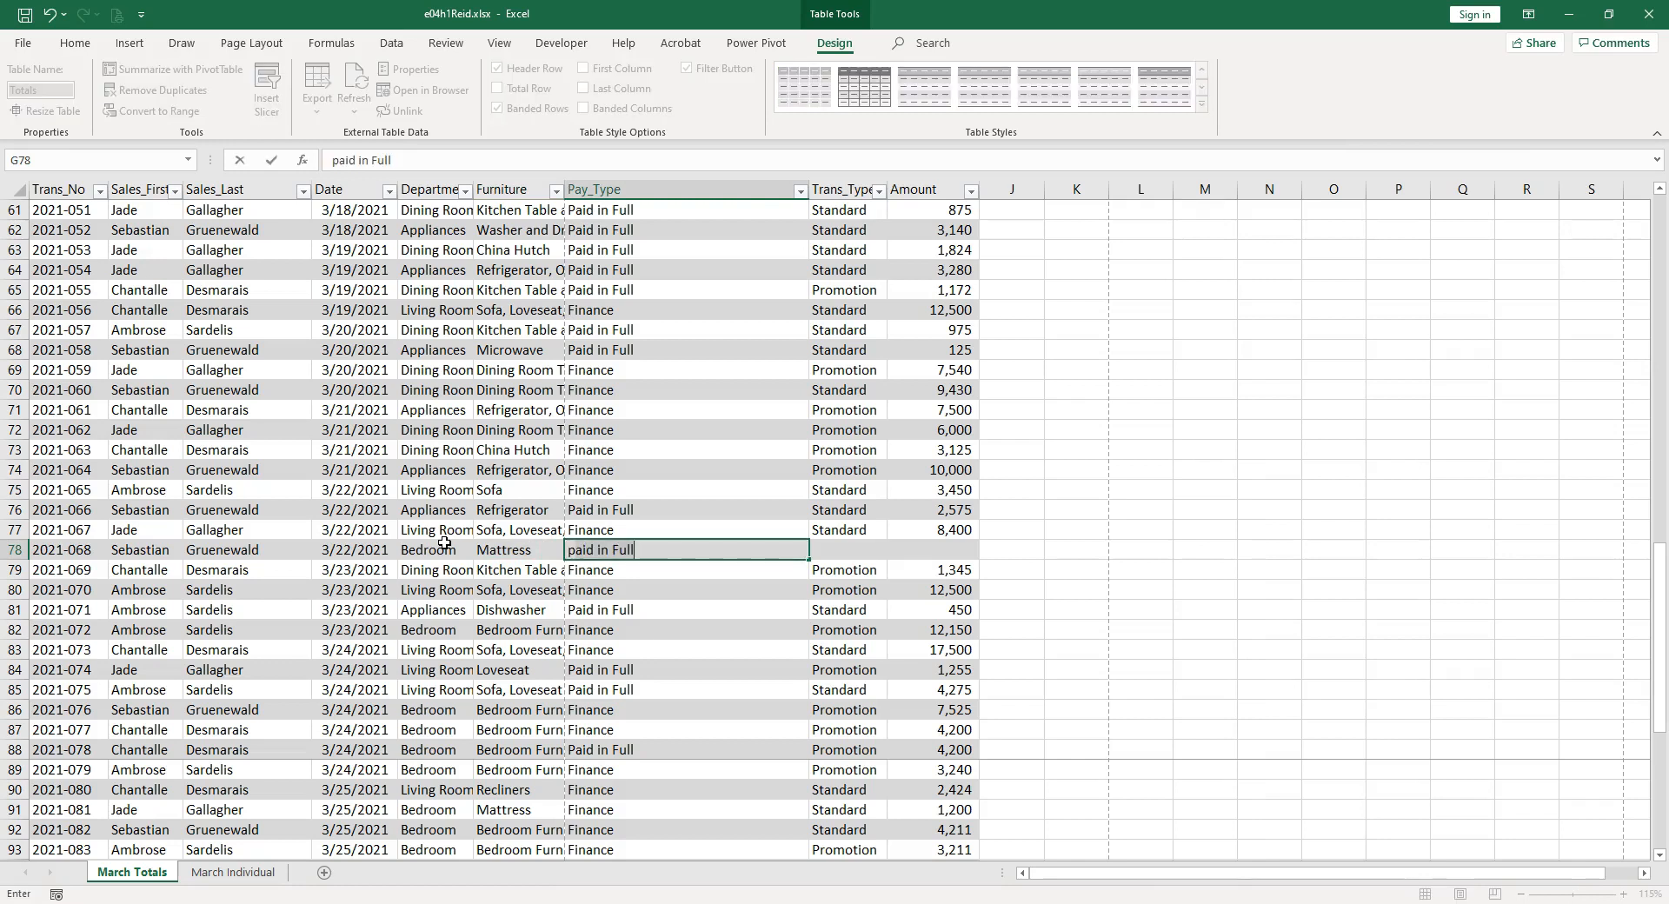
key("Tab")
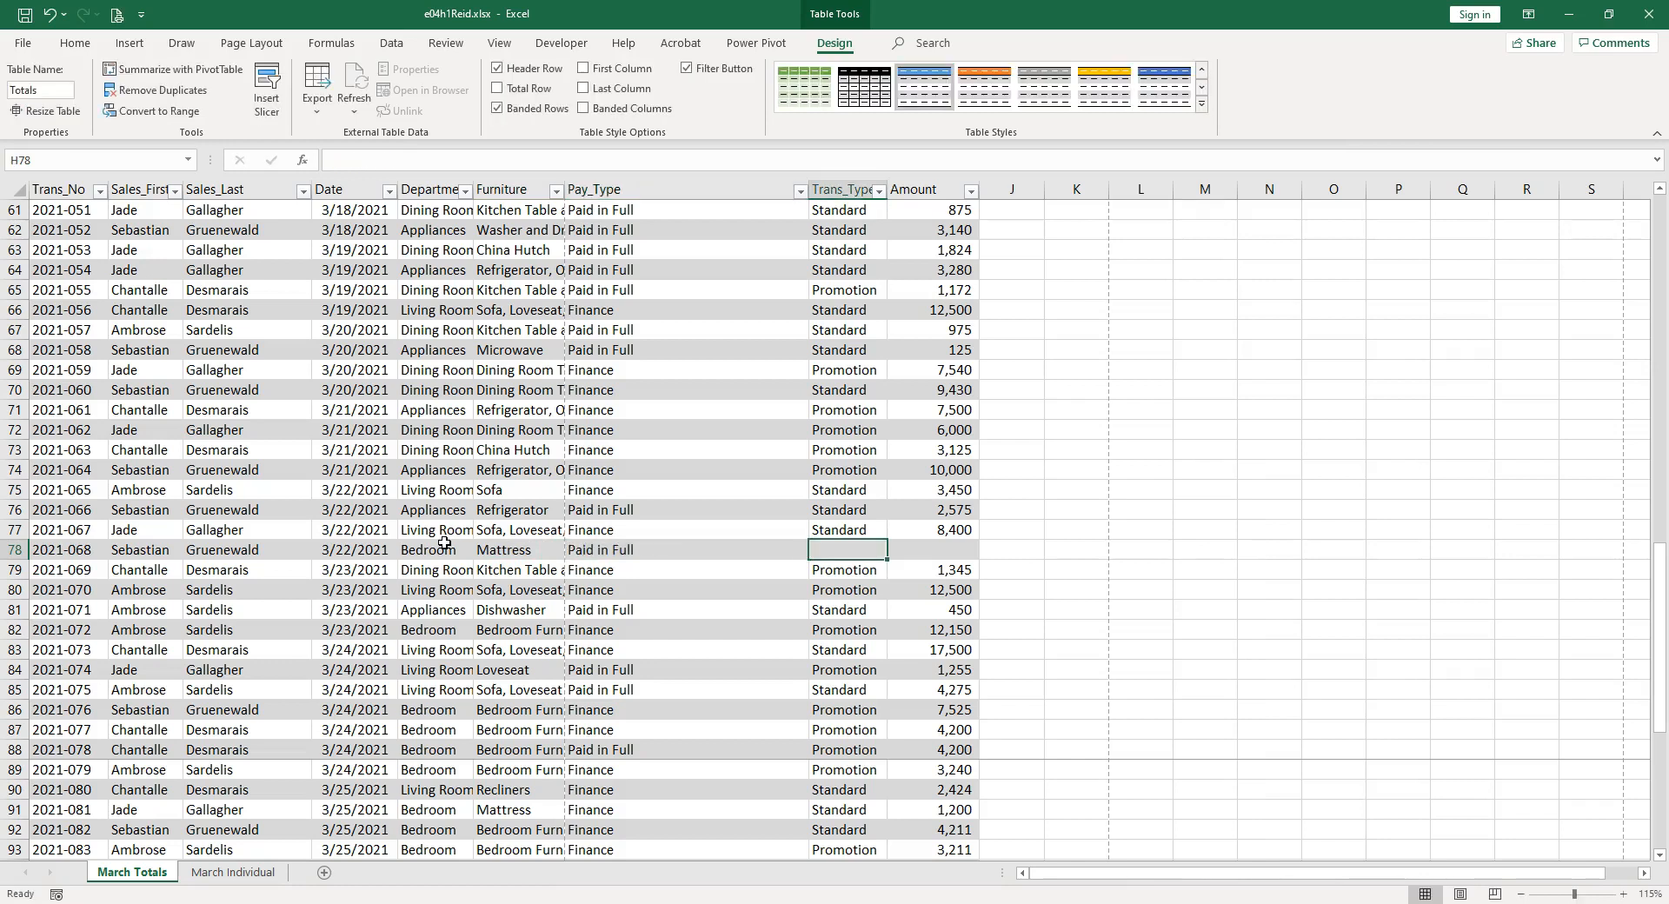
type("standard")
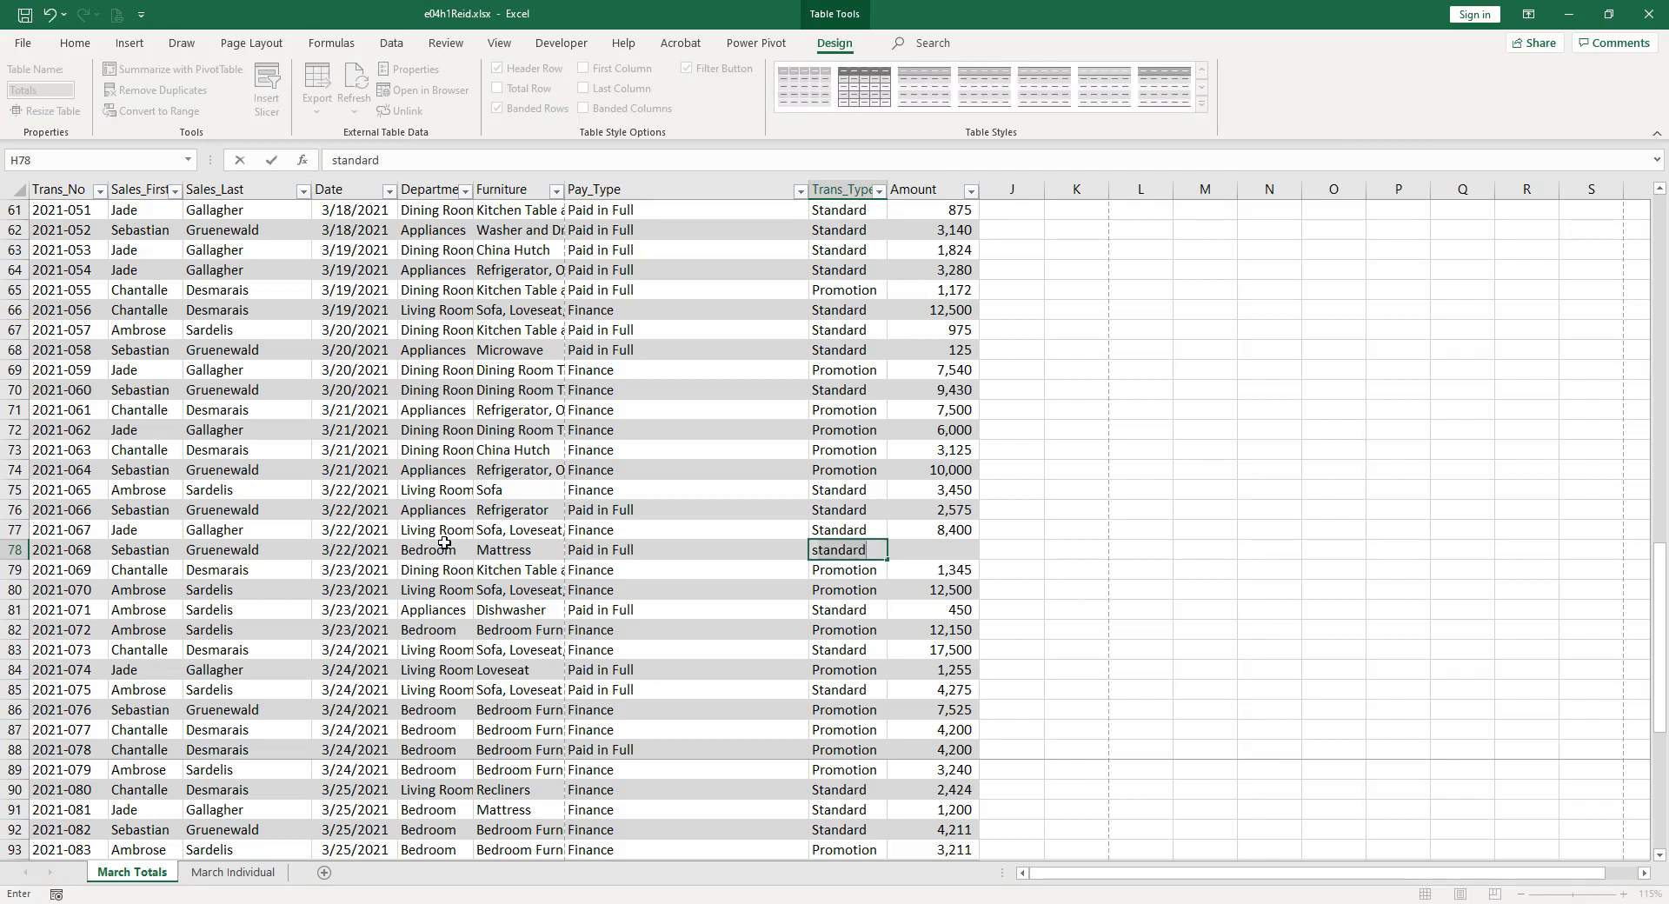
key("Tab")
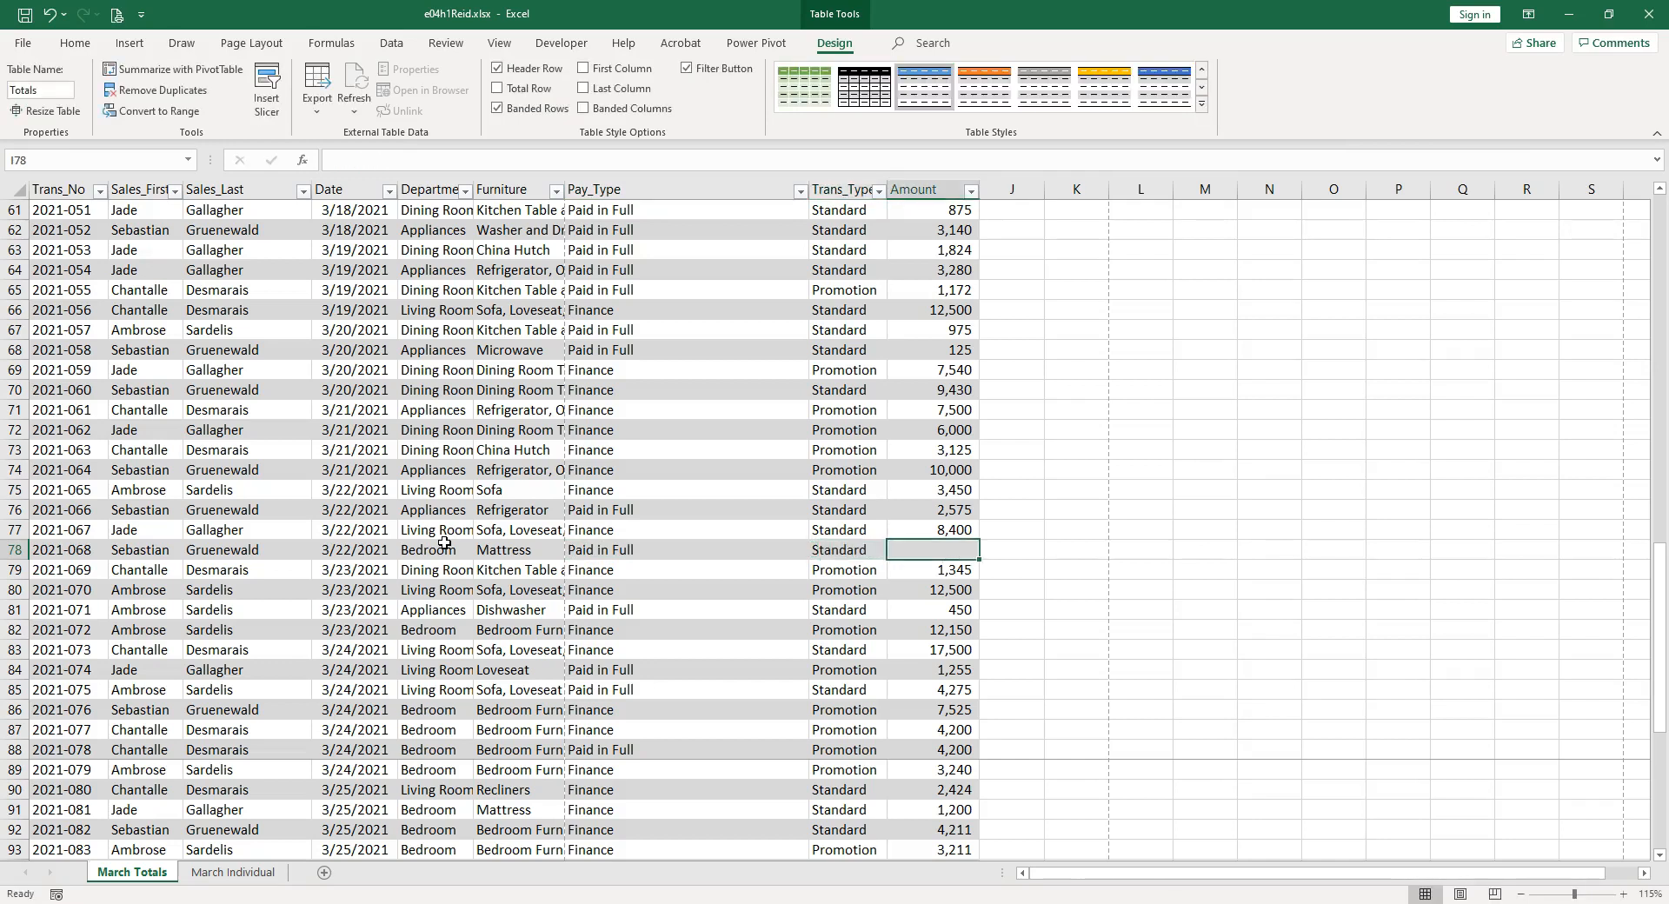
type("32")
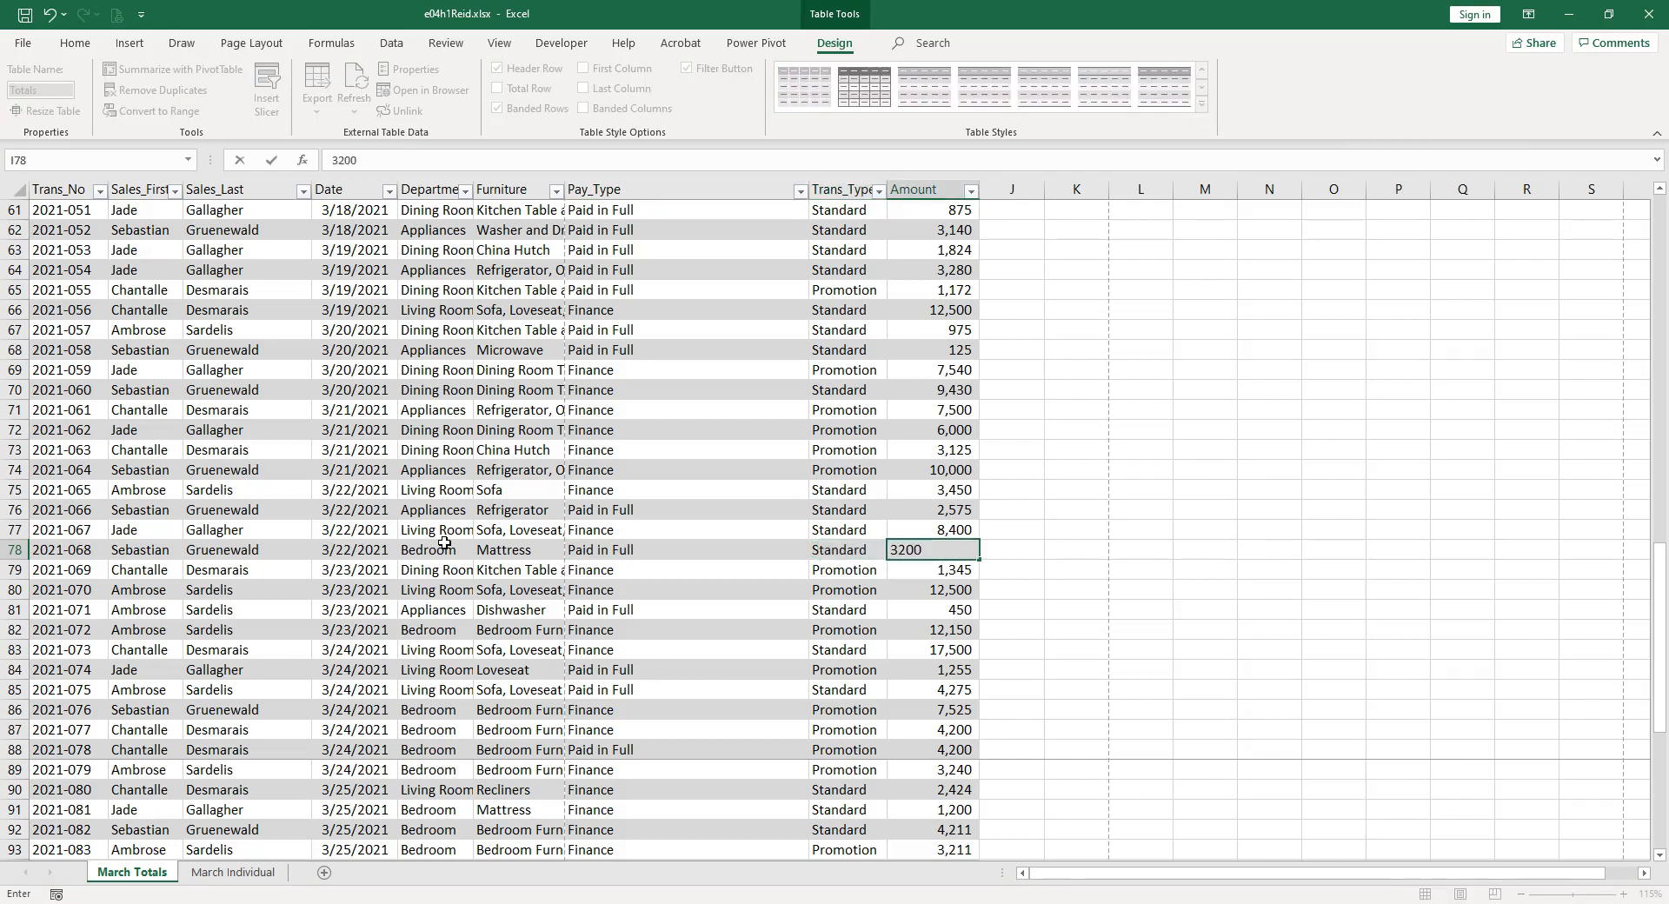
type("00")
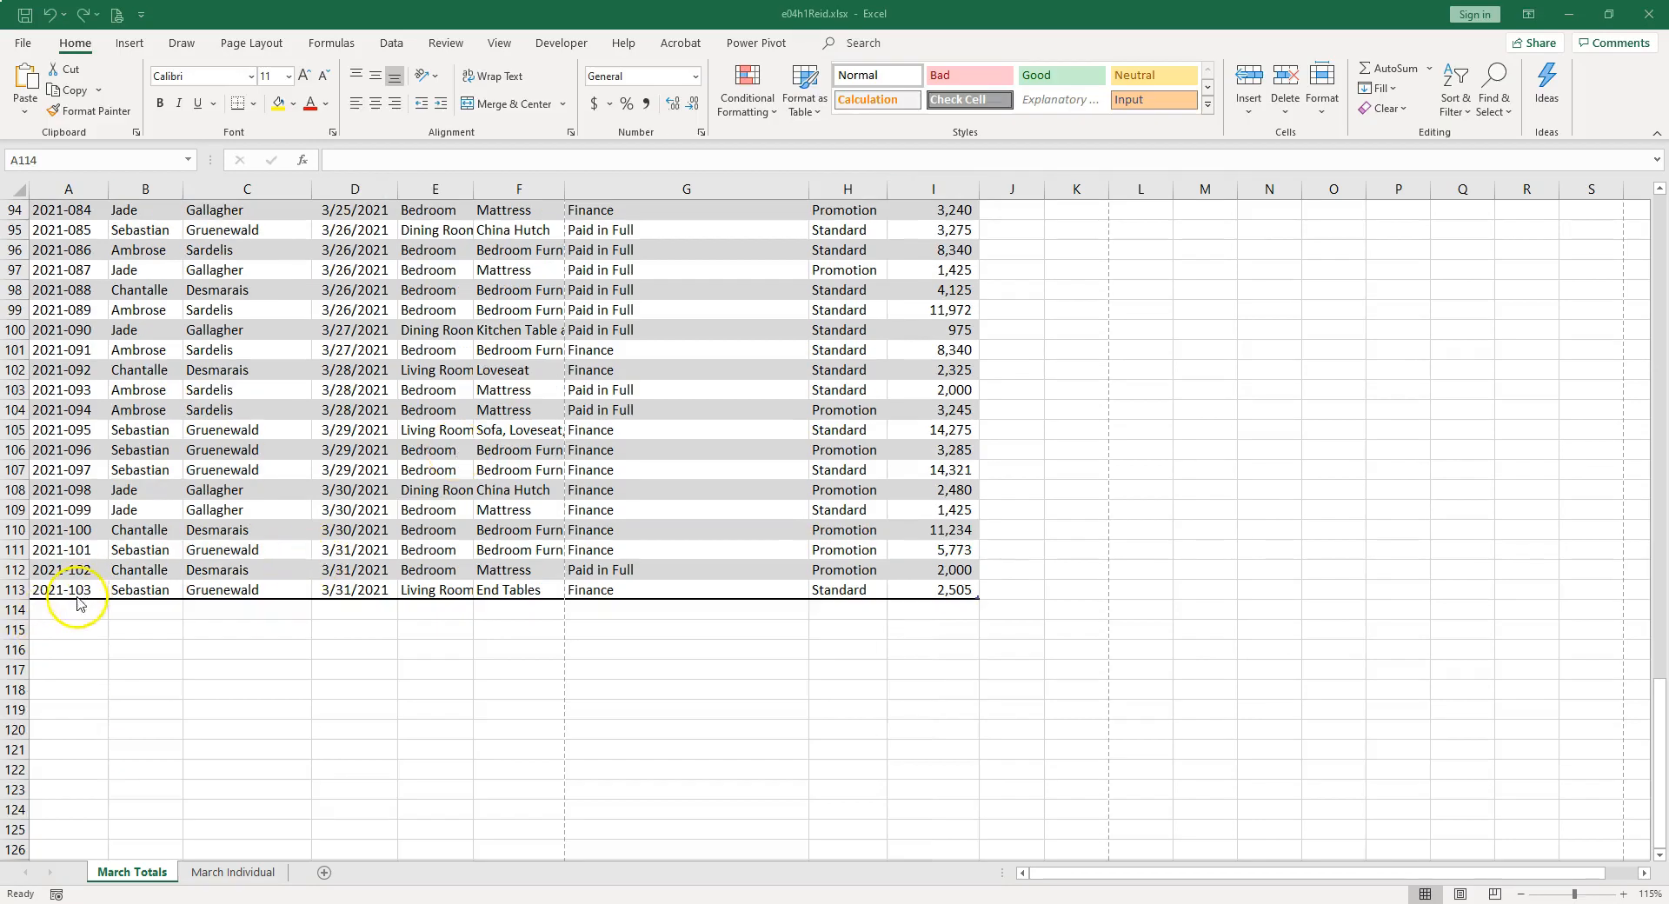
Add a record at the end of the table by extending the Trans_No series from A113 into A114.
left_click(84, 597)
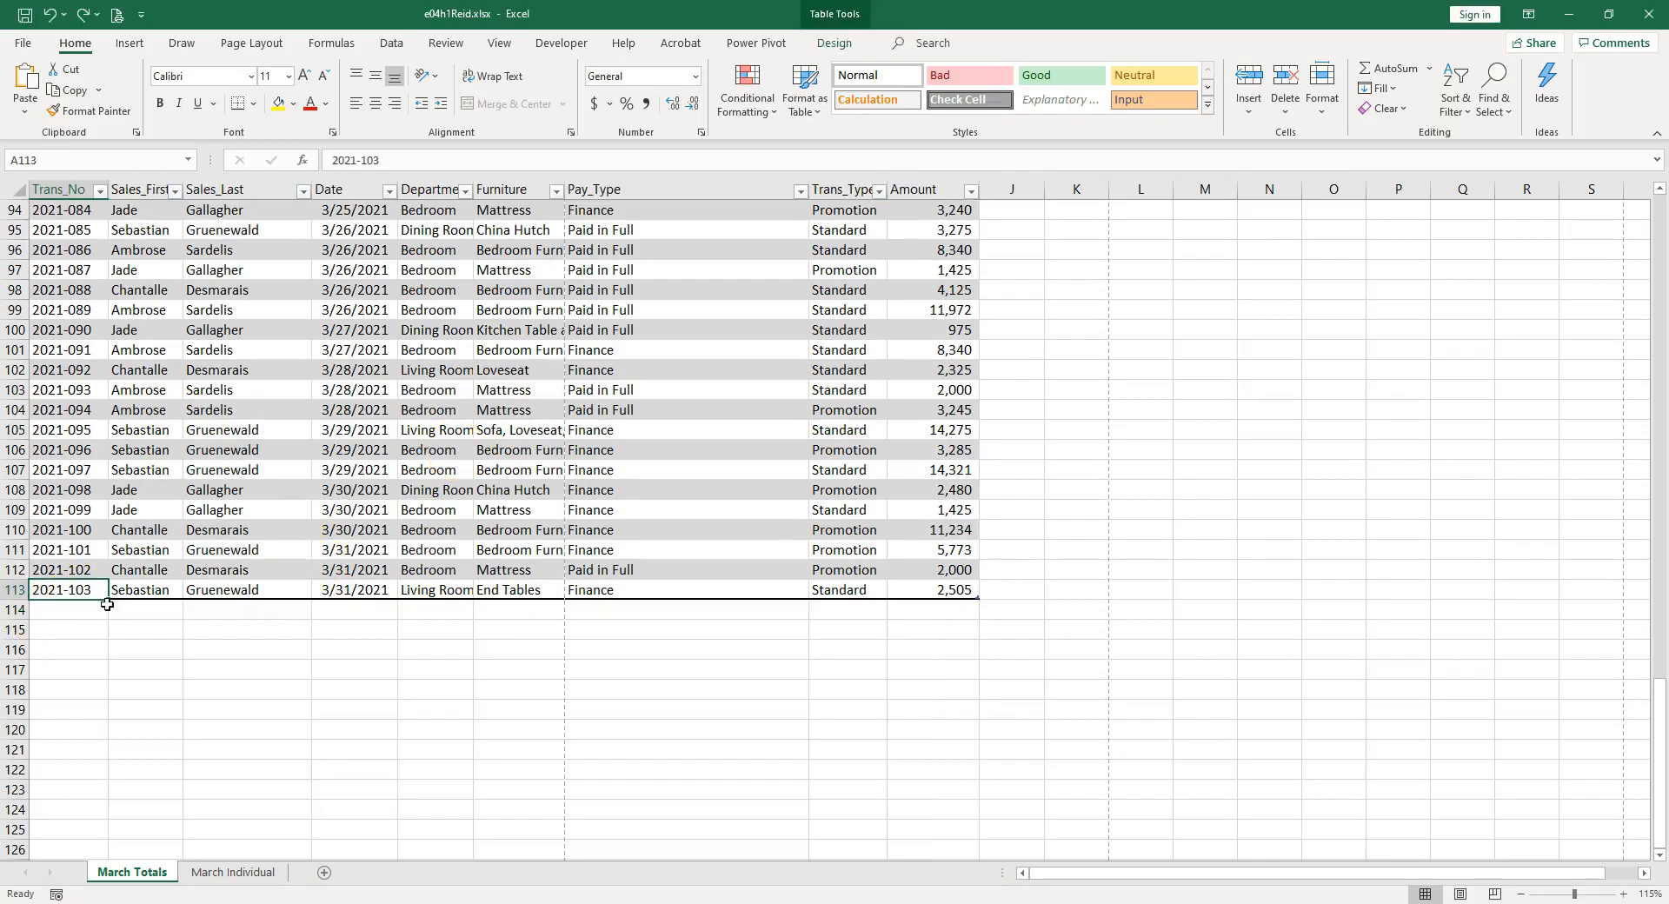
left_click_drag(113, 600, 108, 621)
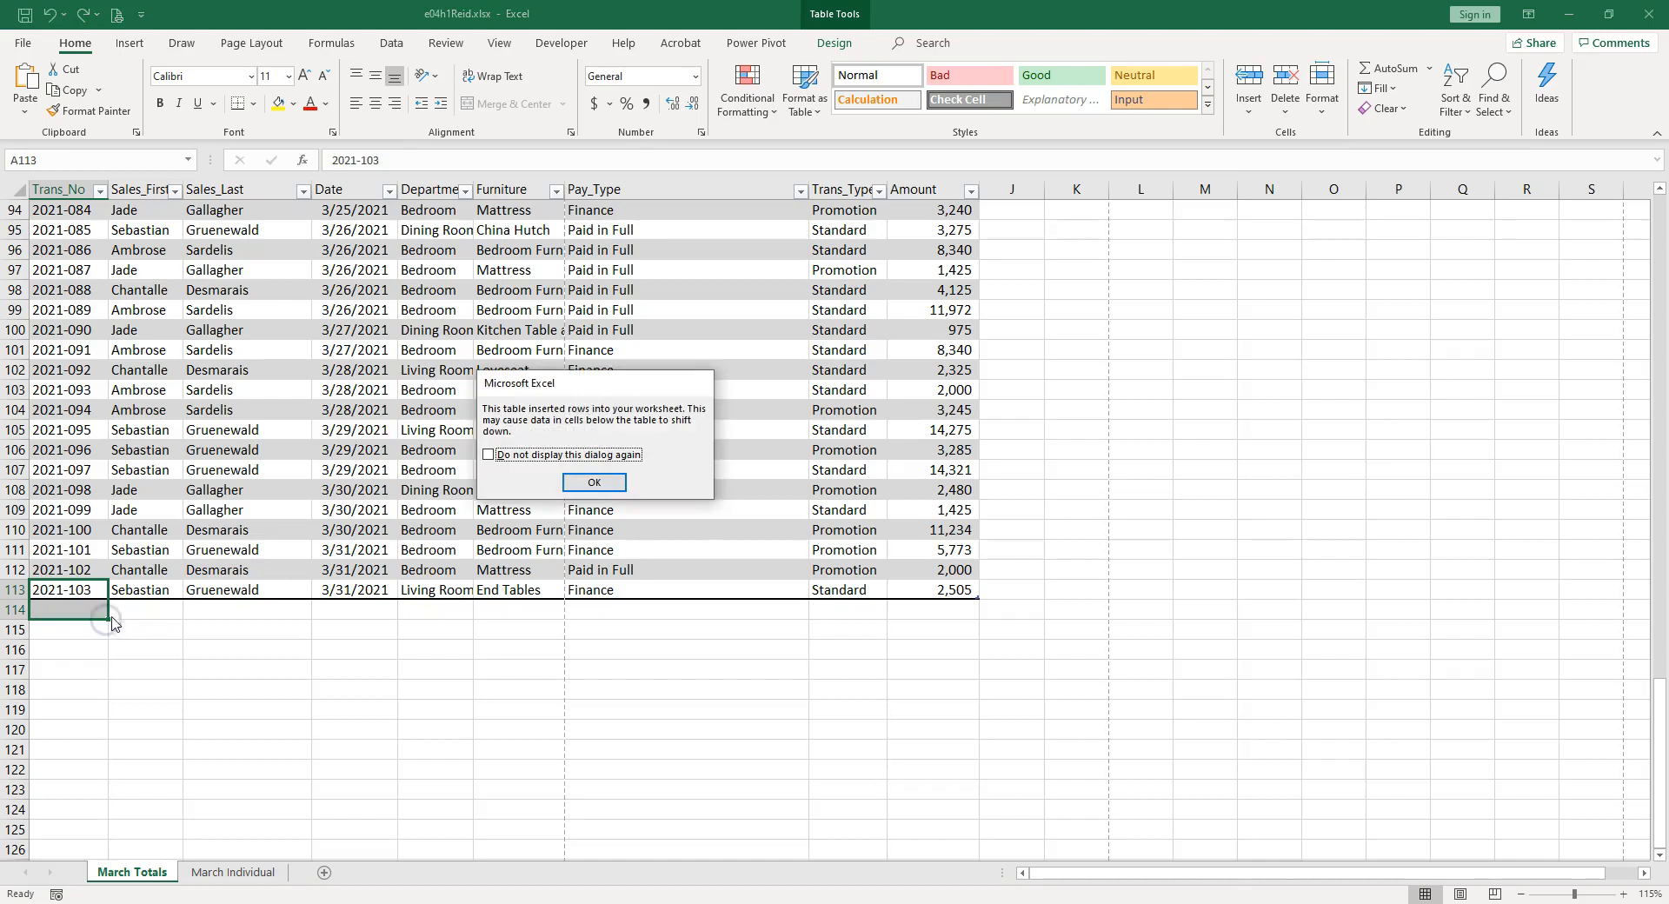
left_click(580, 483)
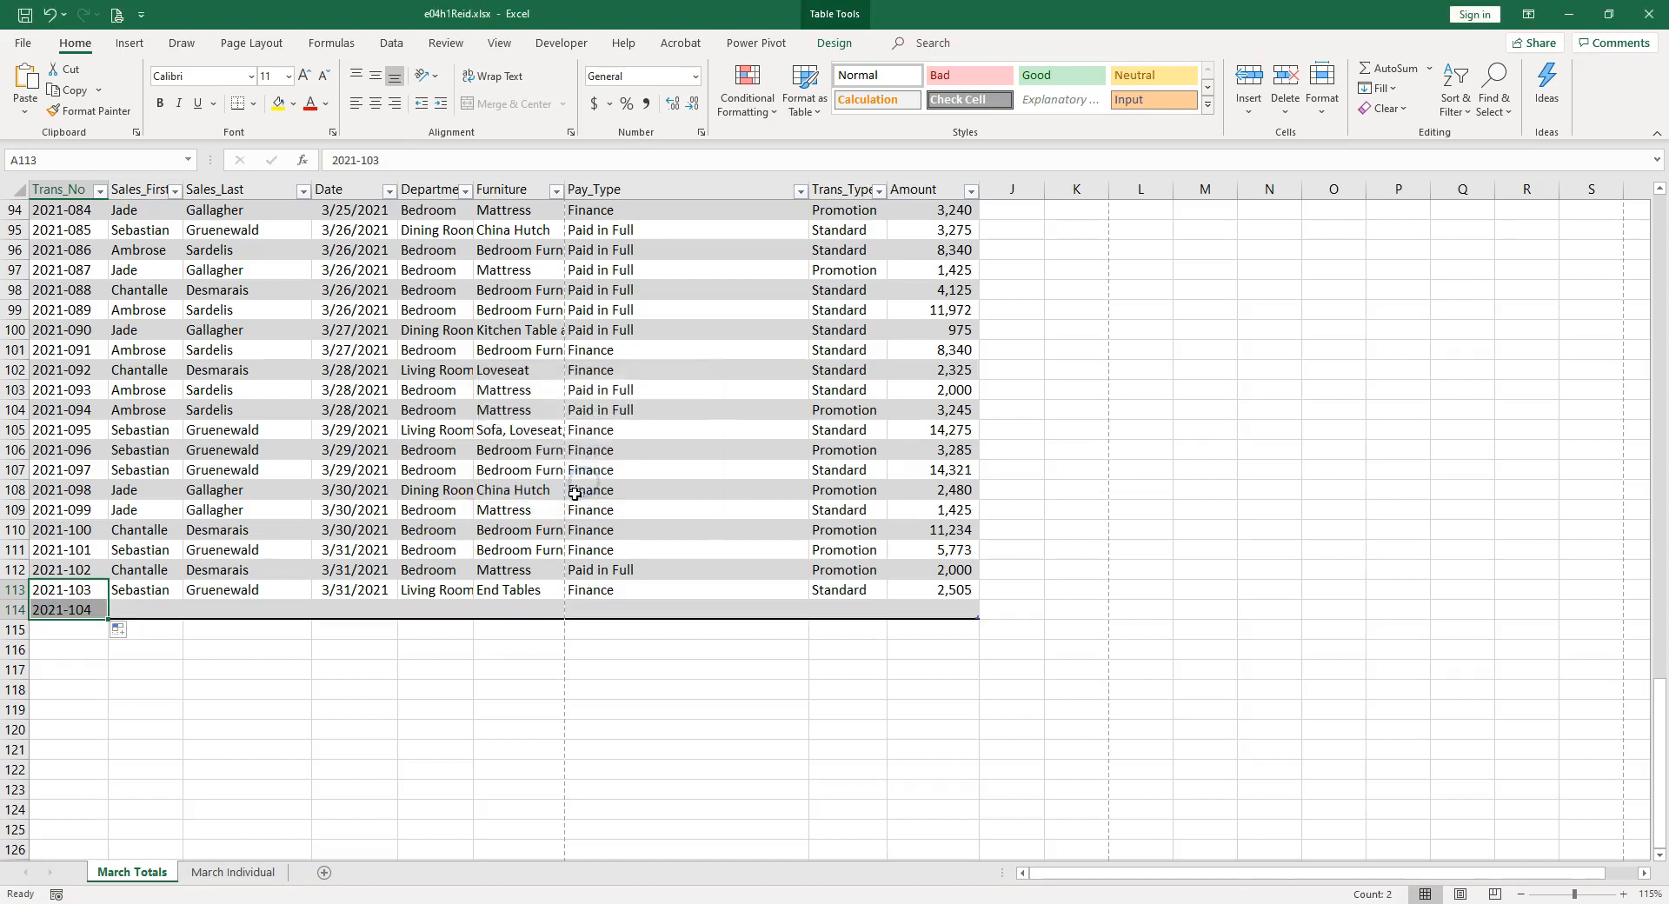
Enter the salesperson's first and last names in the Sales_First and Sales_Last cells of row 114.
left_click(156, 606)
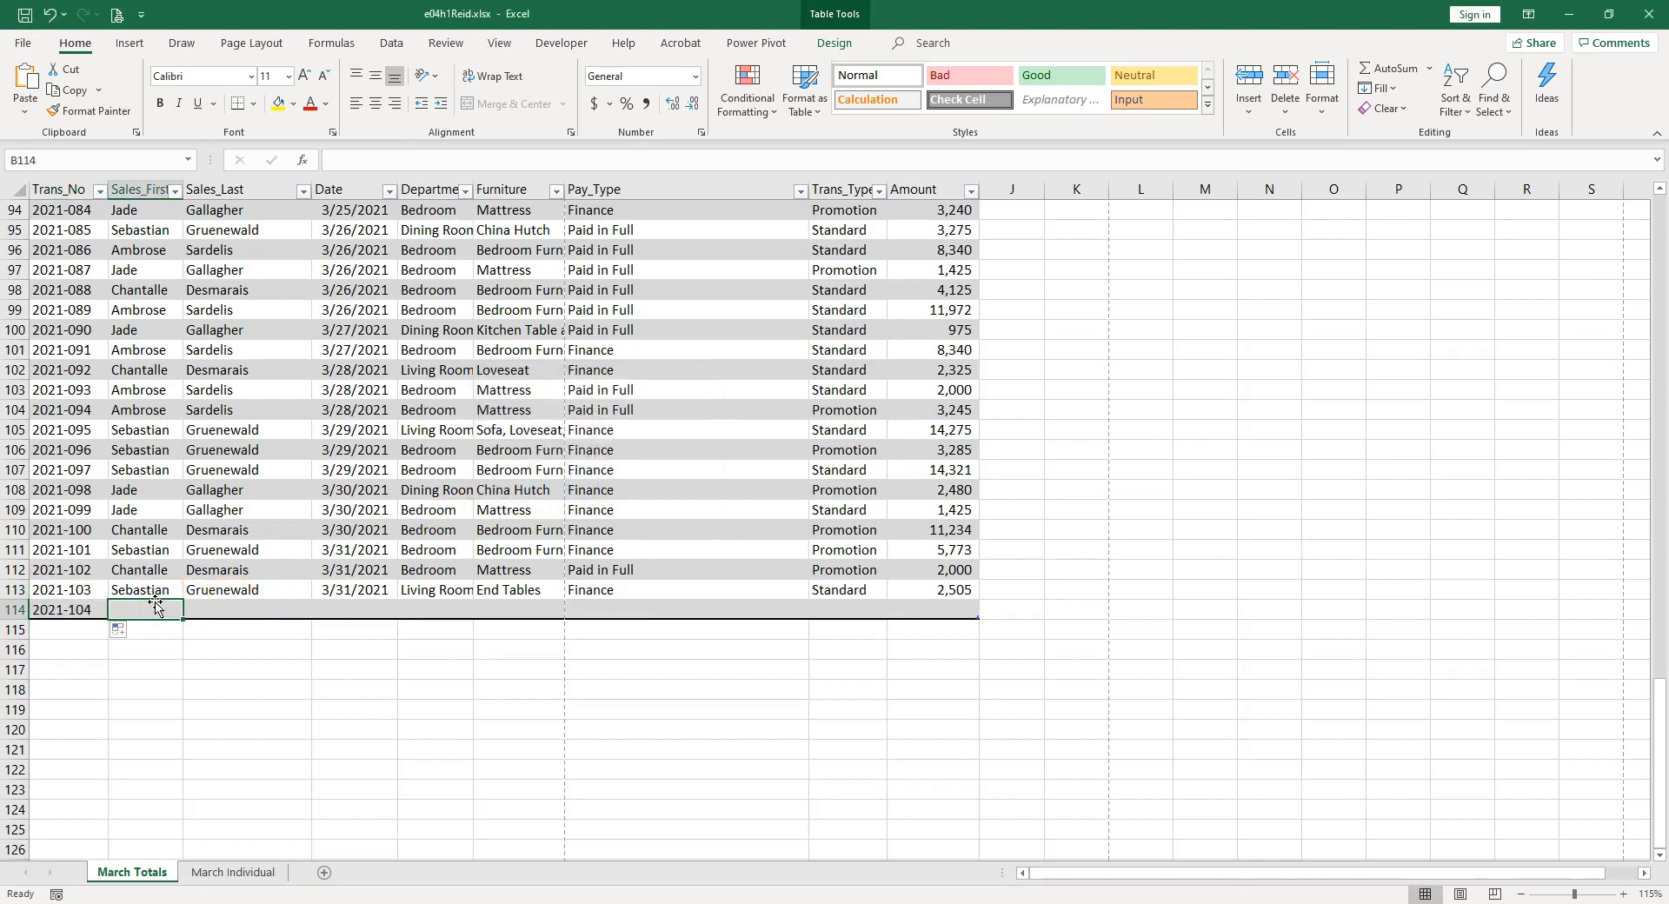
type("ambrose")
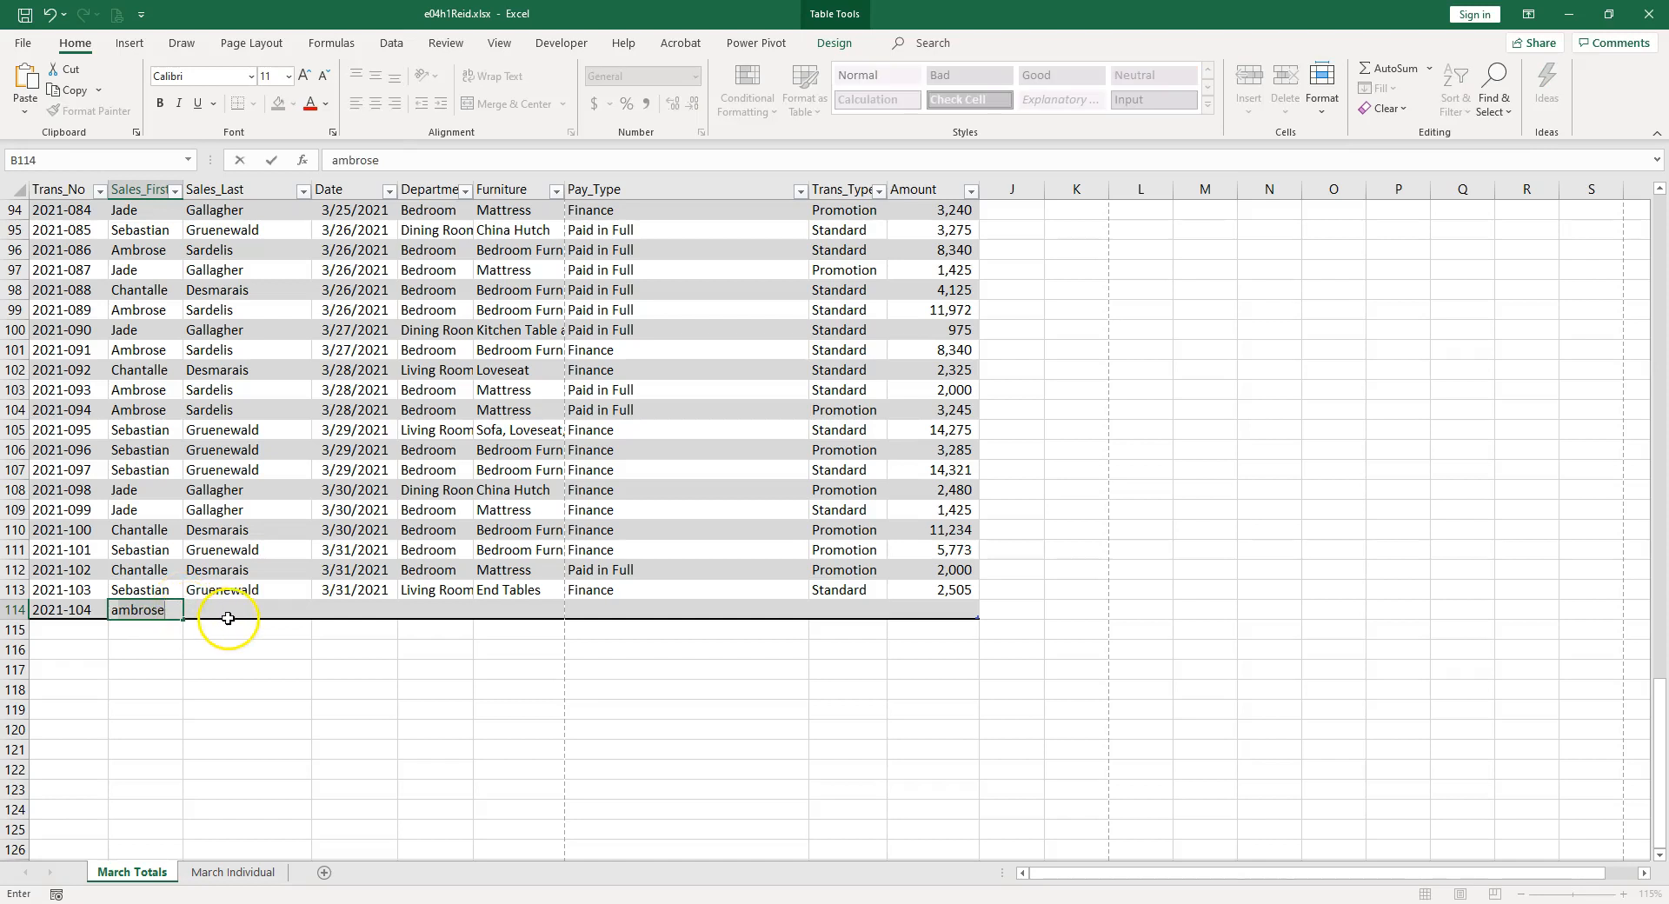
key("Tab")
type("sardelis")
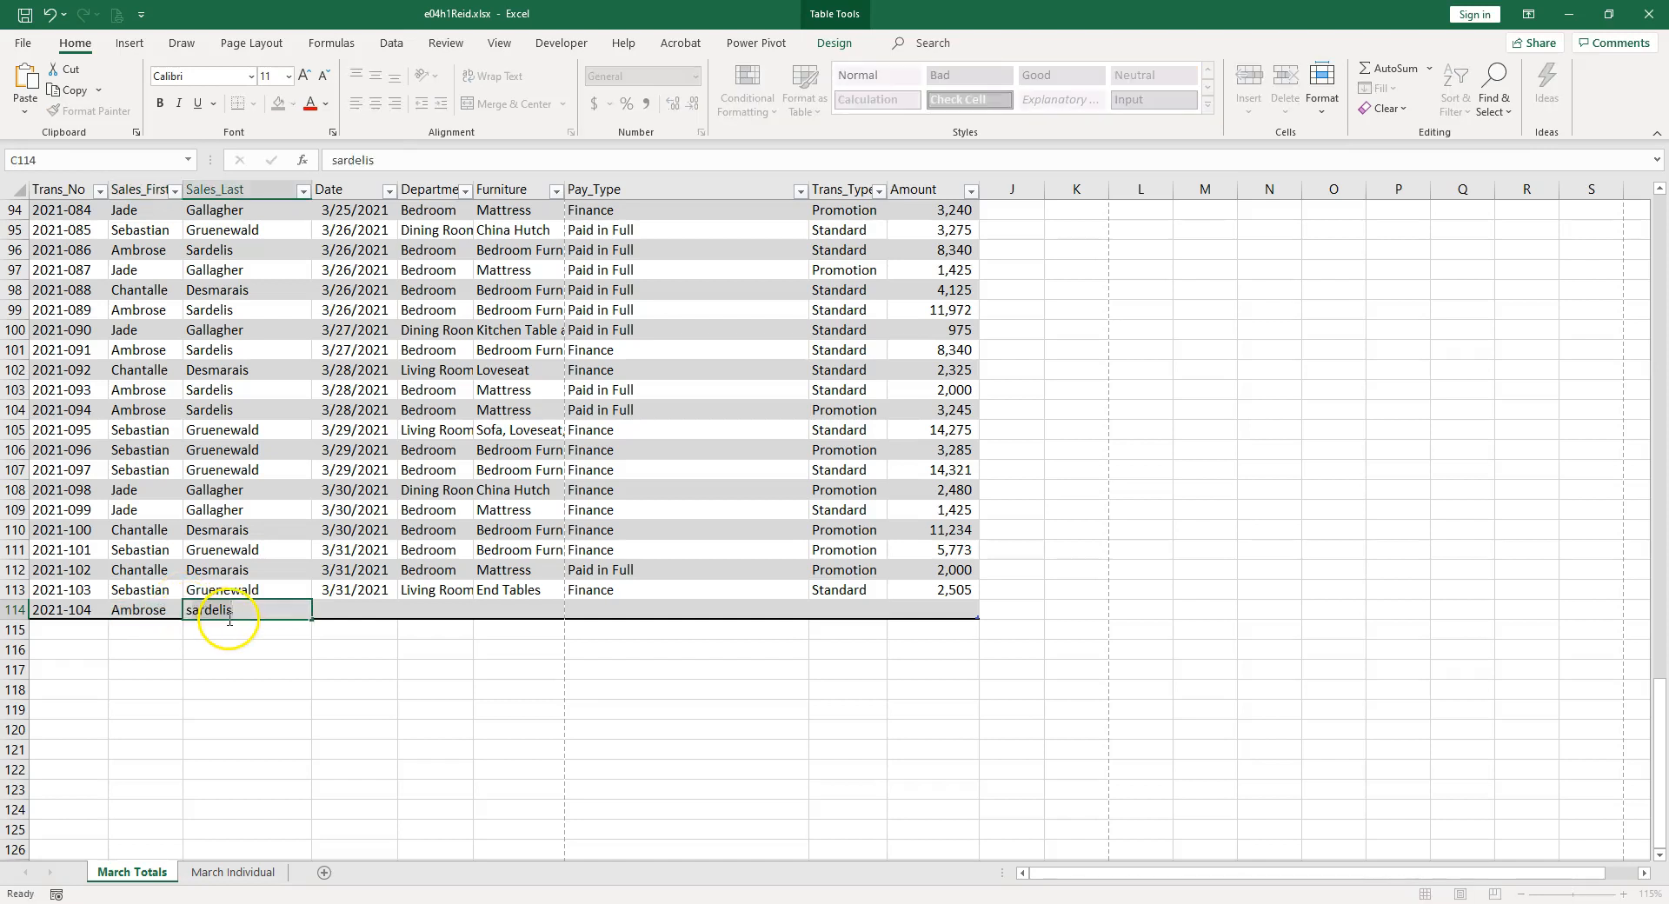
key("Tab")
Copy the date 3/31/2021 from D113 into D114 as an exact copy instead of a series.
left_click(345, 589)
left_click_drag(398, 599, 403, 623)
left_click(408, 630)
left_click(437, 651)
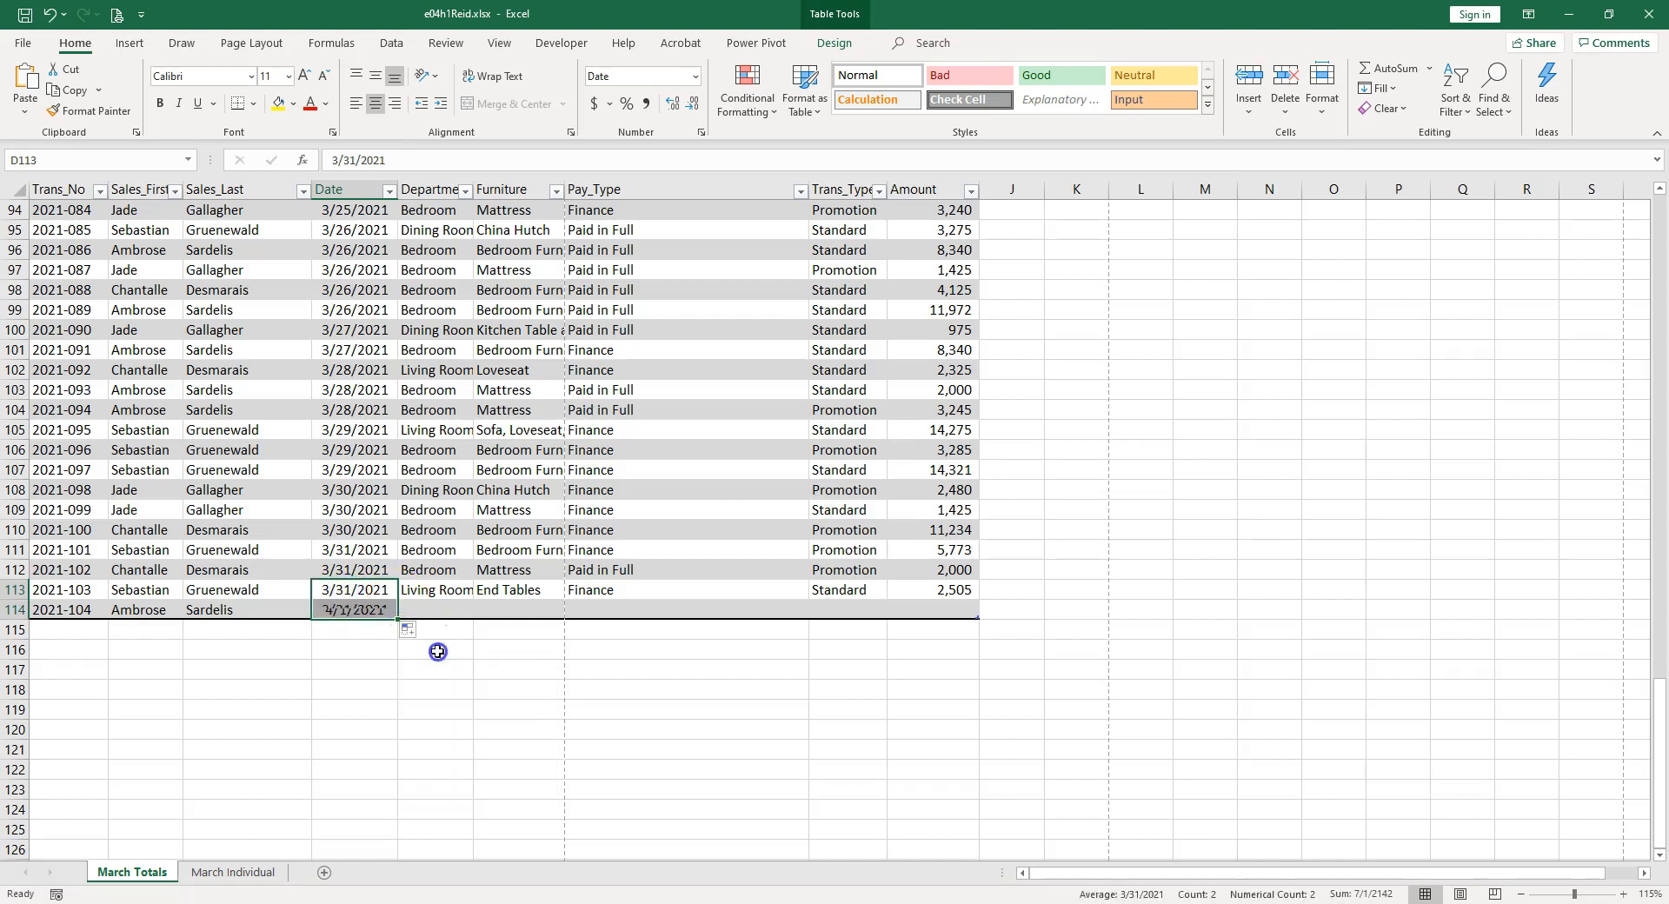
Enter Appliances as the department and Refrigerator as the furniture item in row 114.
left_click(446, 608)
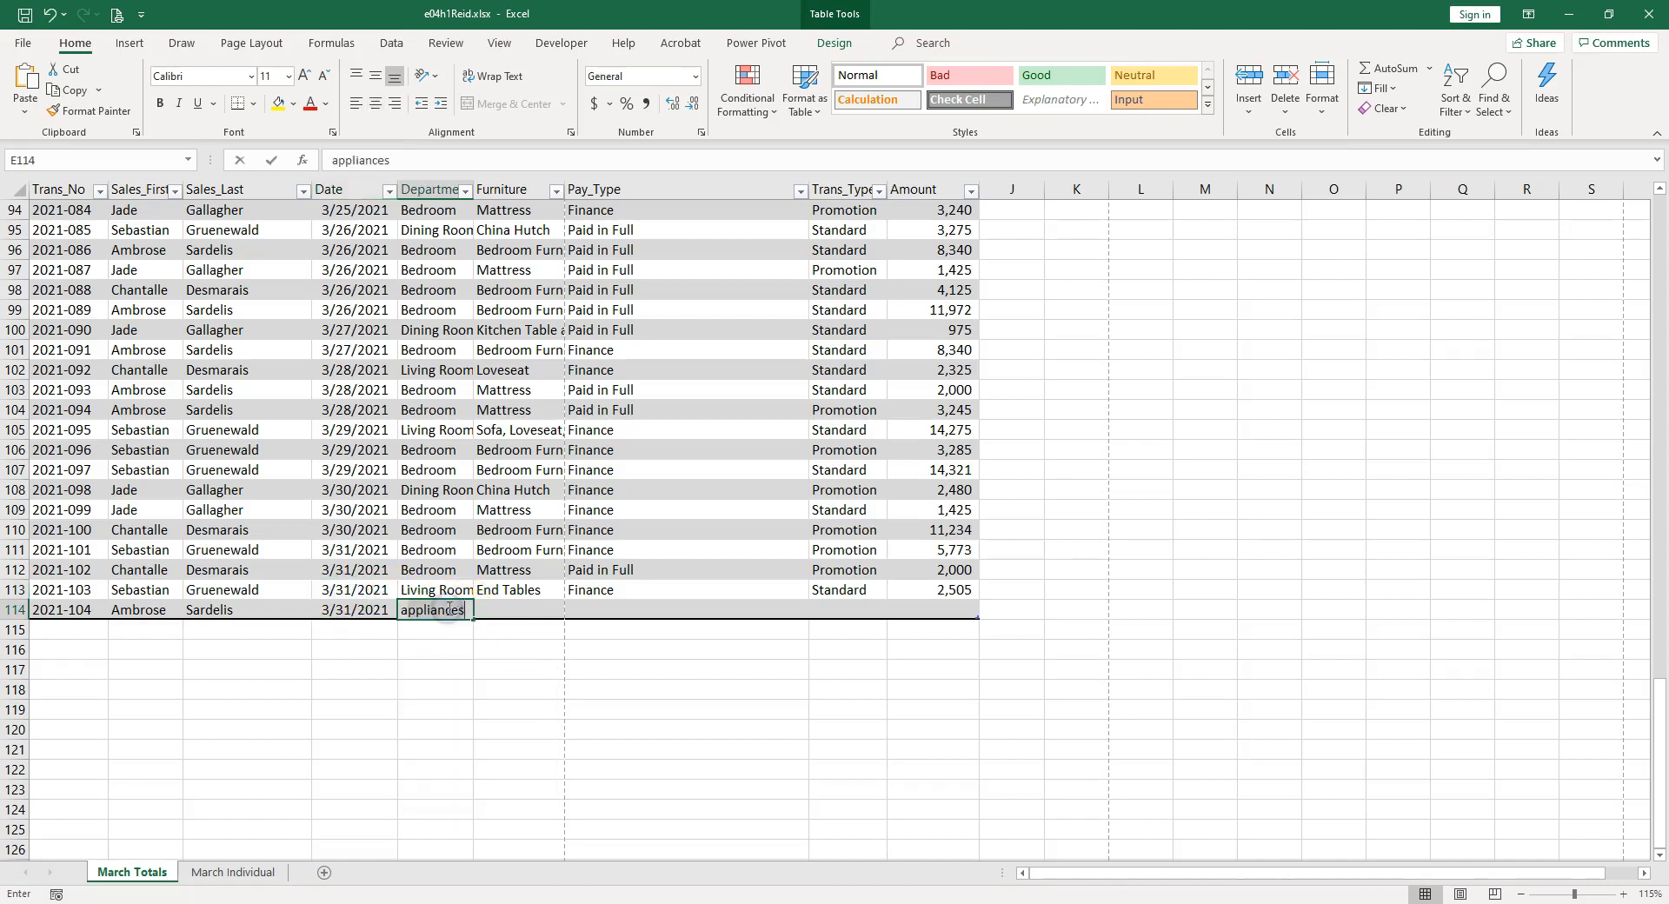
type("Appliances")
key("Tab")
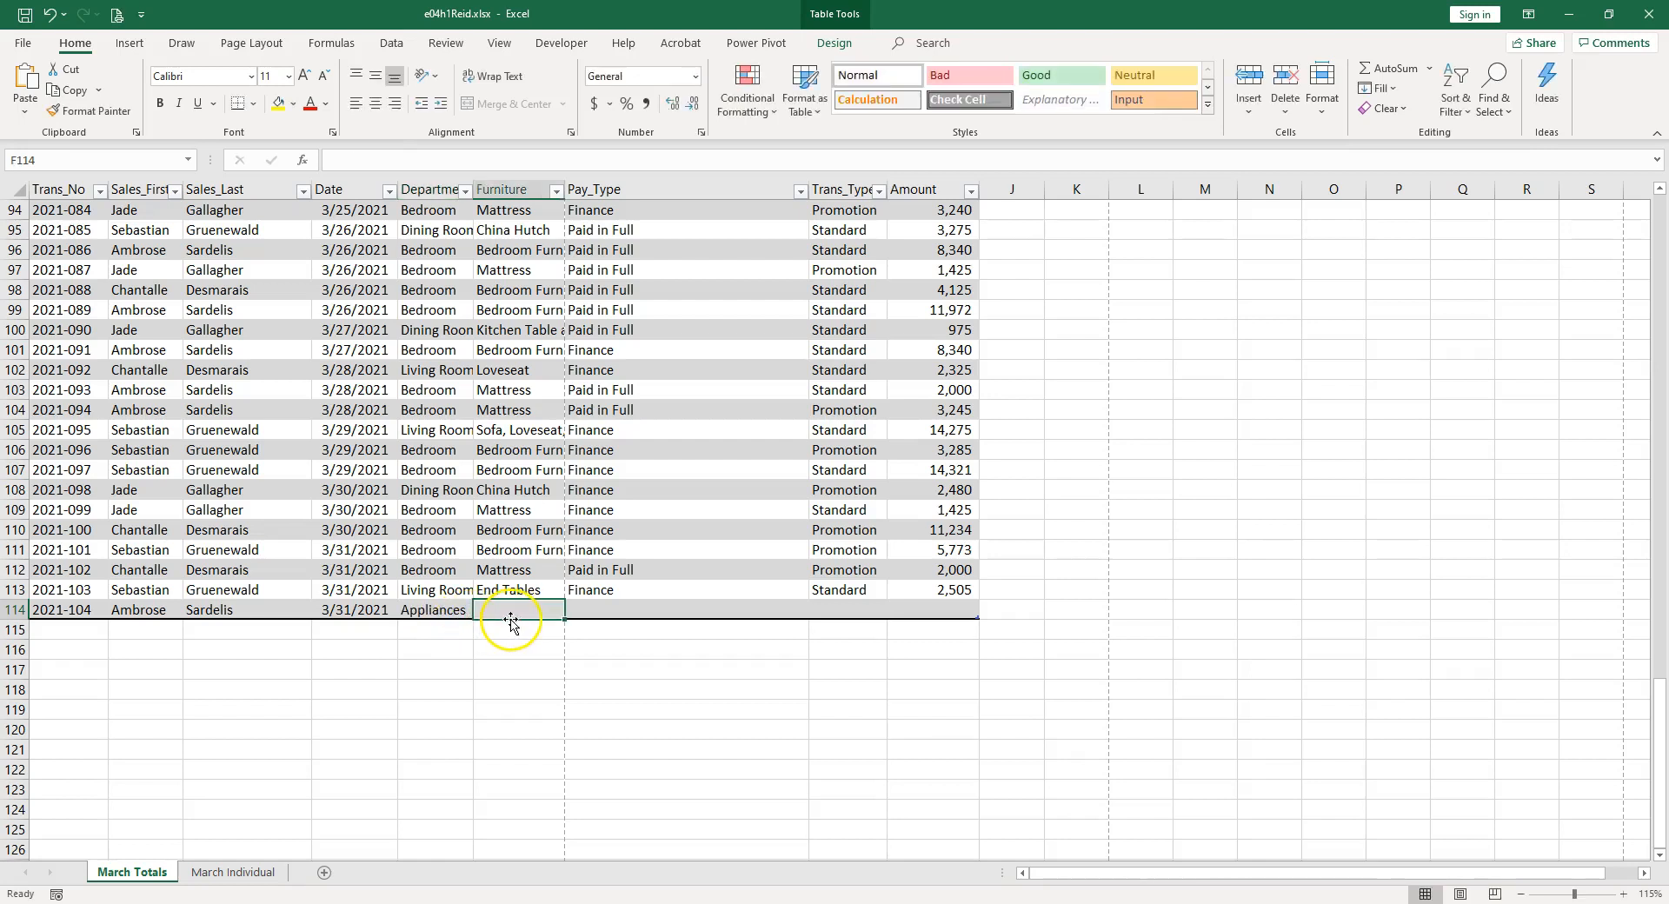
type("re")
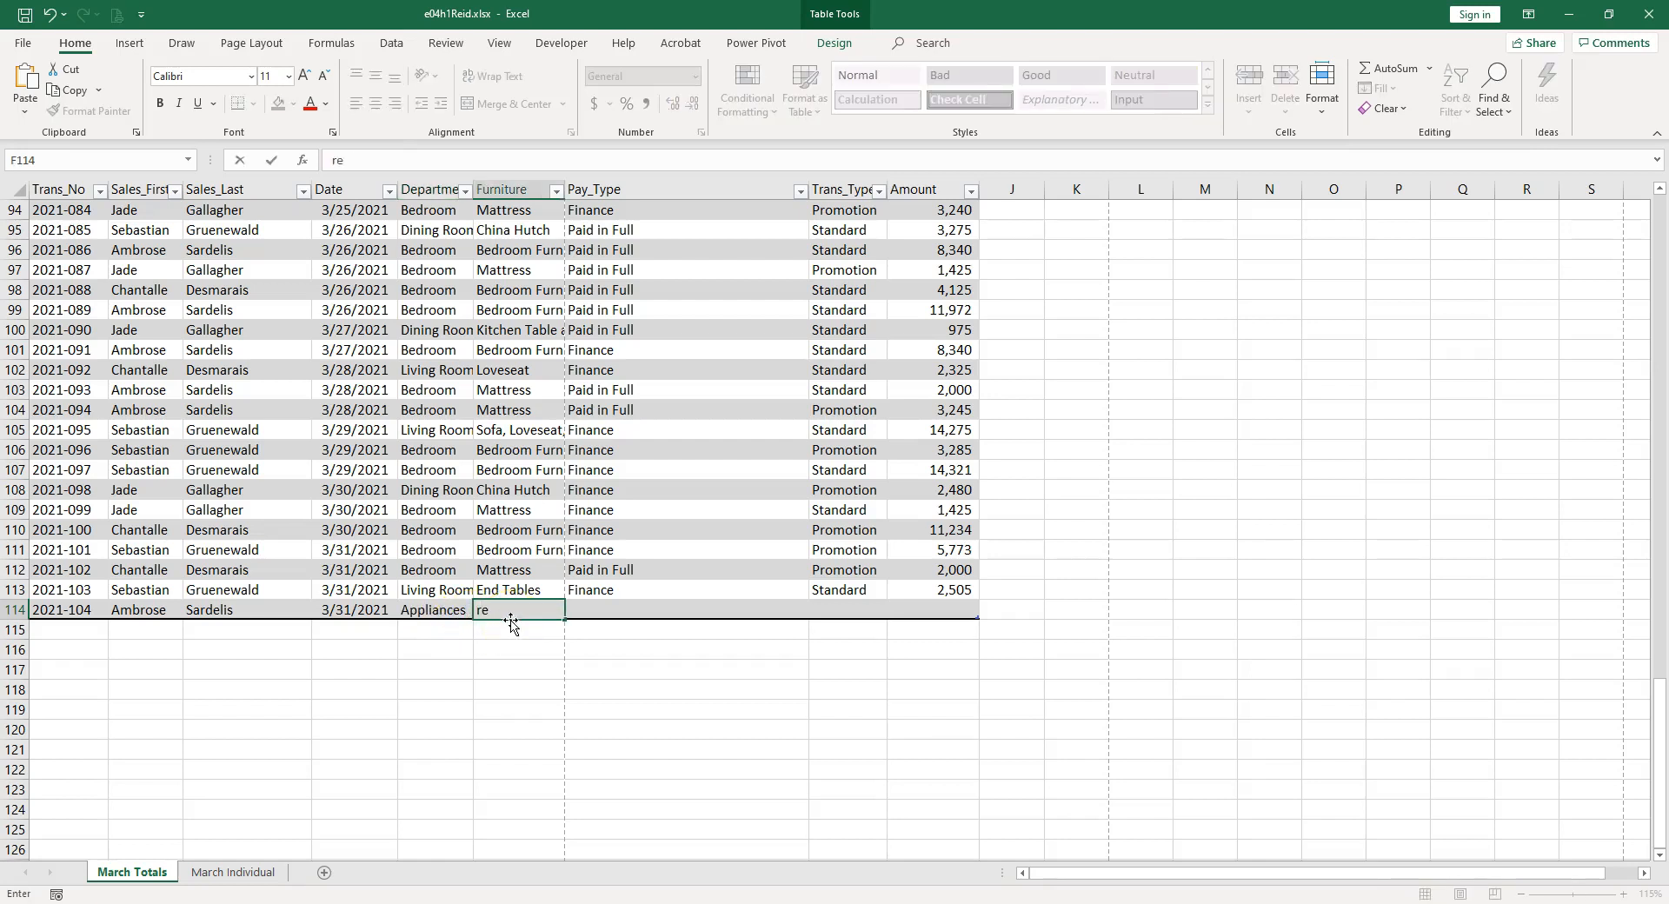
left_click_drag(511, 617, 452, 617)
key("Tab")
Complete row 114 with pay type Paid in Full, transaction type Standard and the transaction amount.
type("P")
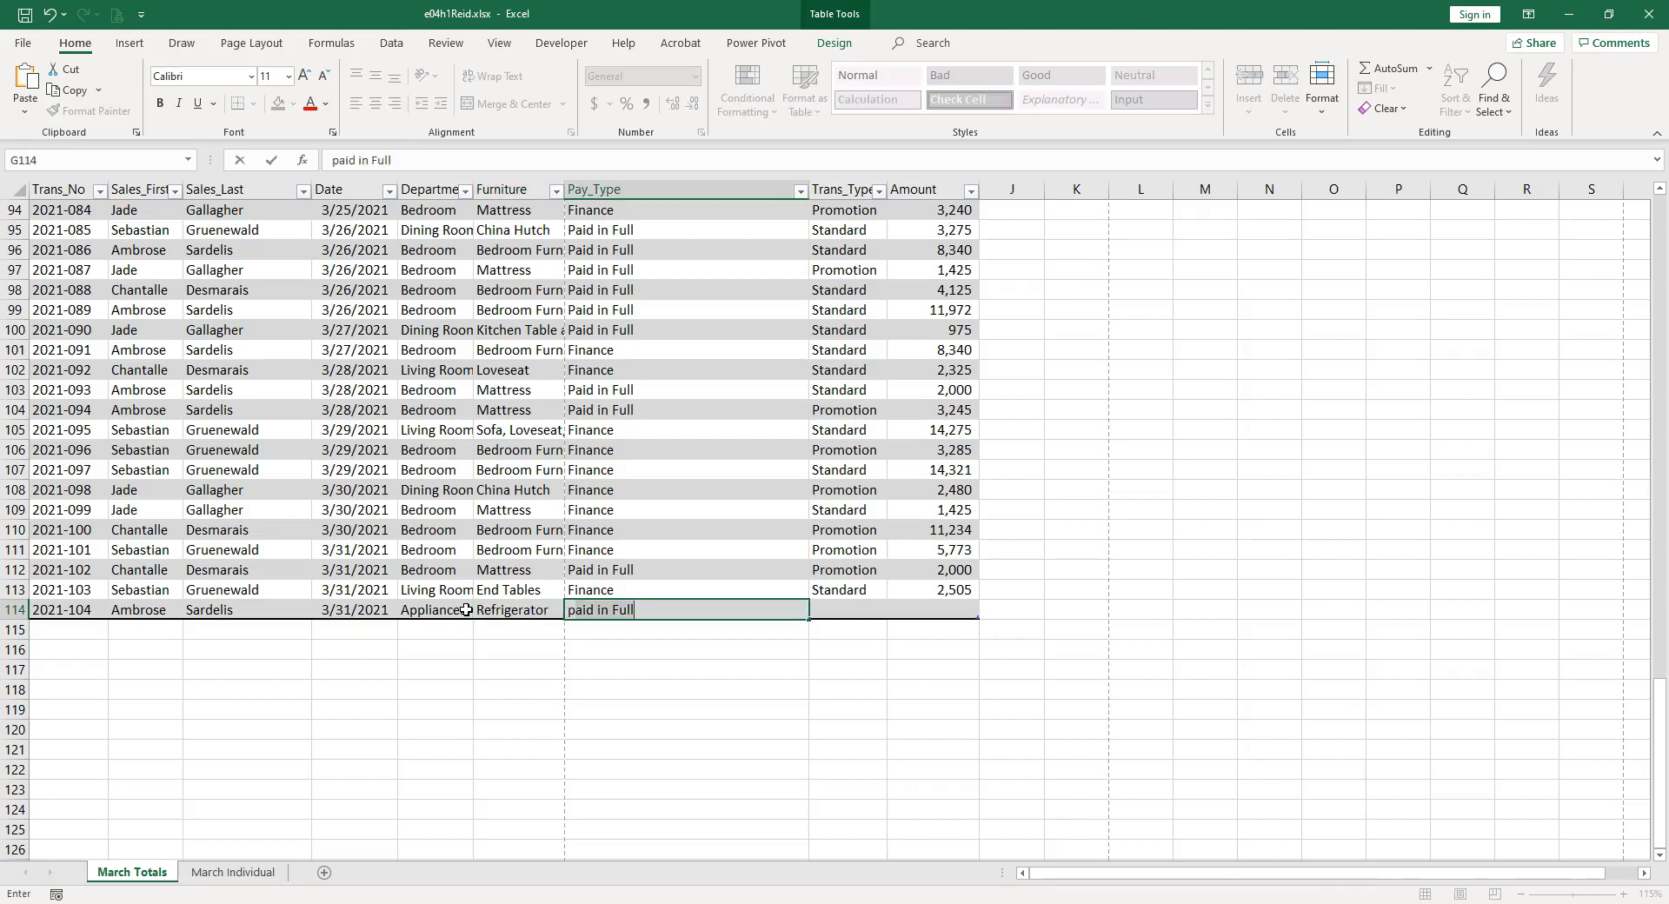
key("Tab")
type("S")
key("Tab")
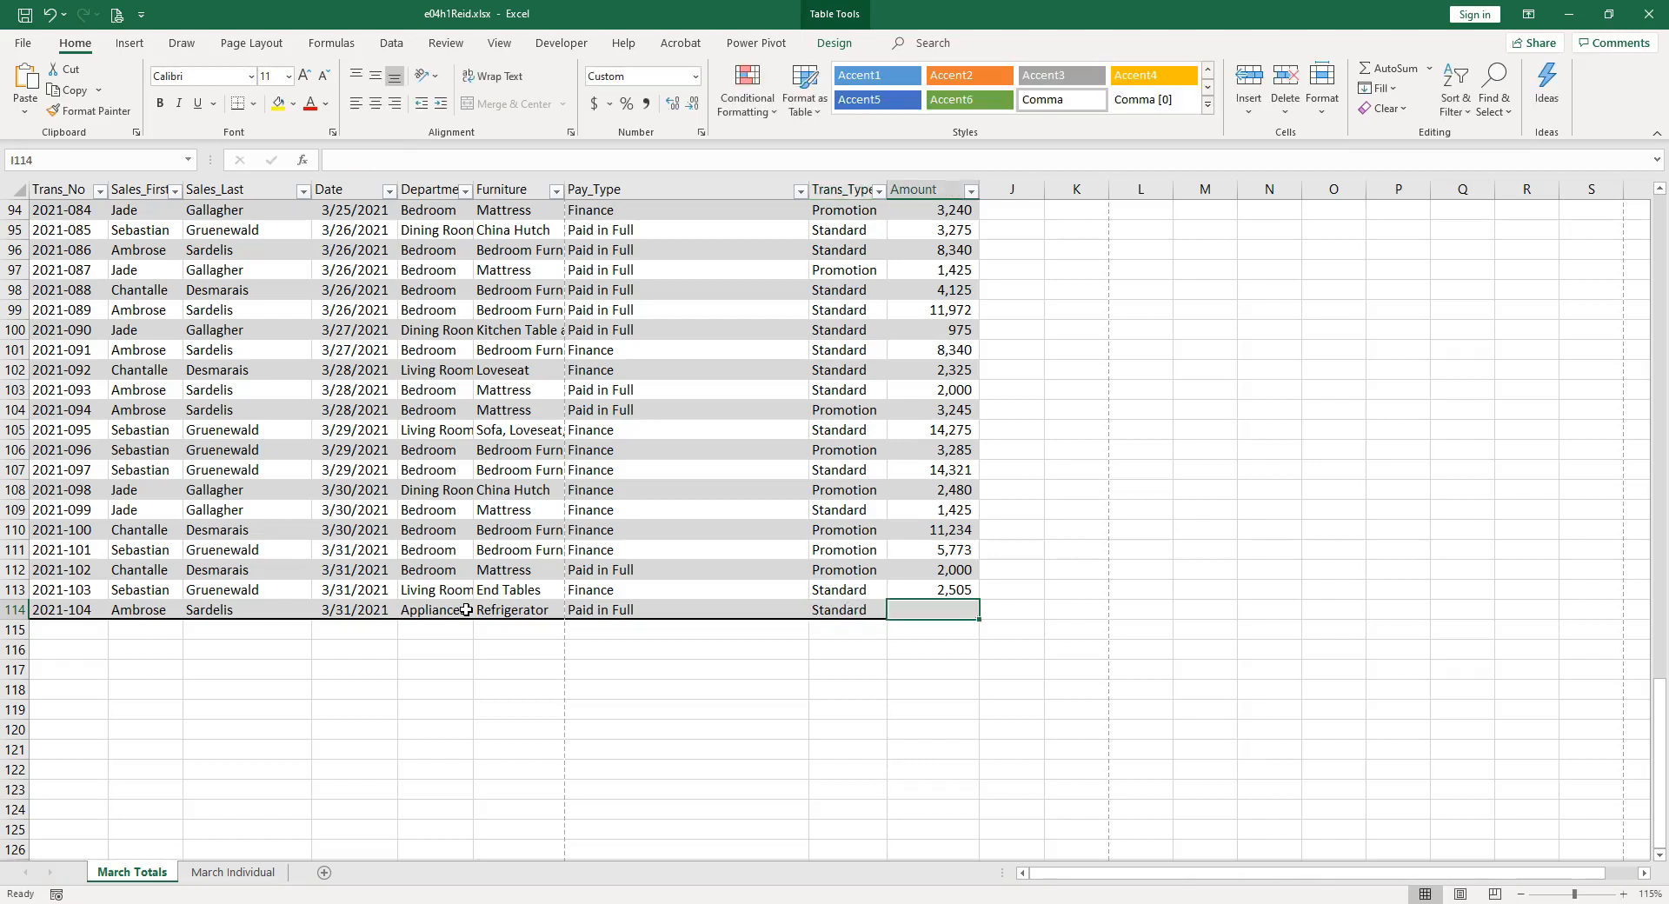
type("15")
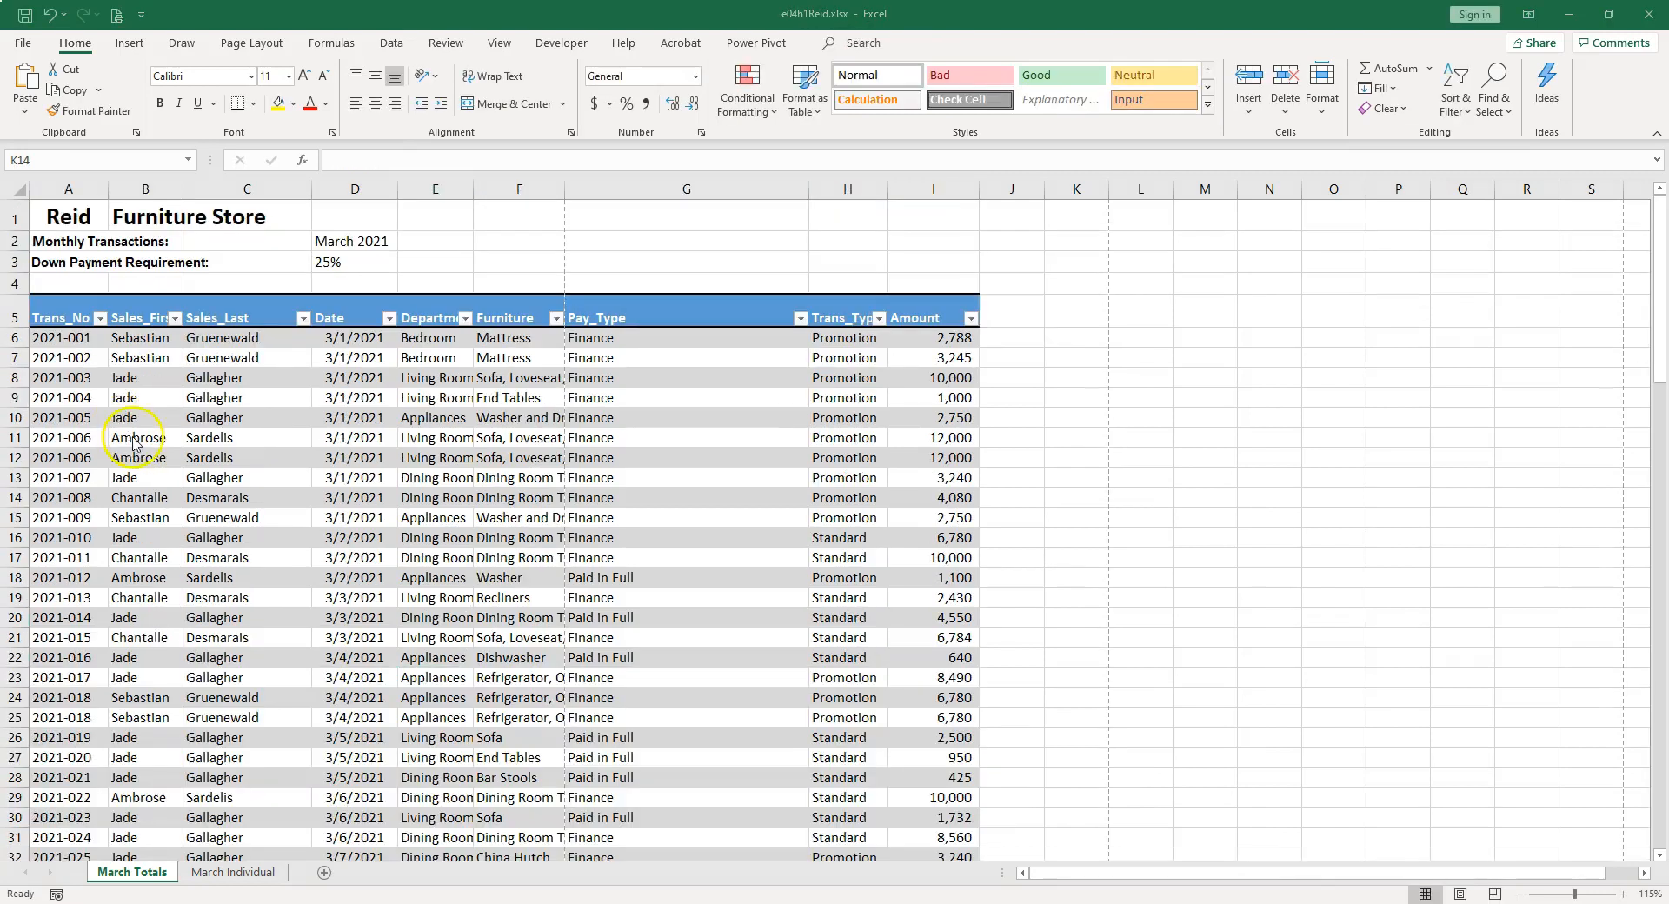
Remove duplicate records from the Totals table, comparing all columns.
left_click(153, 561)
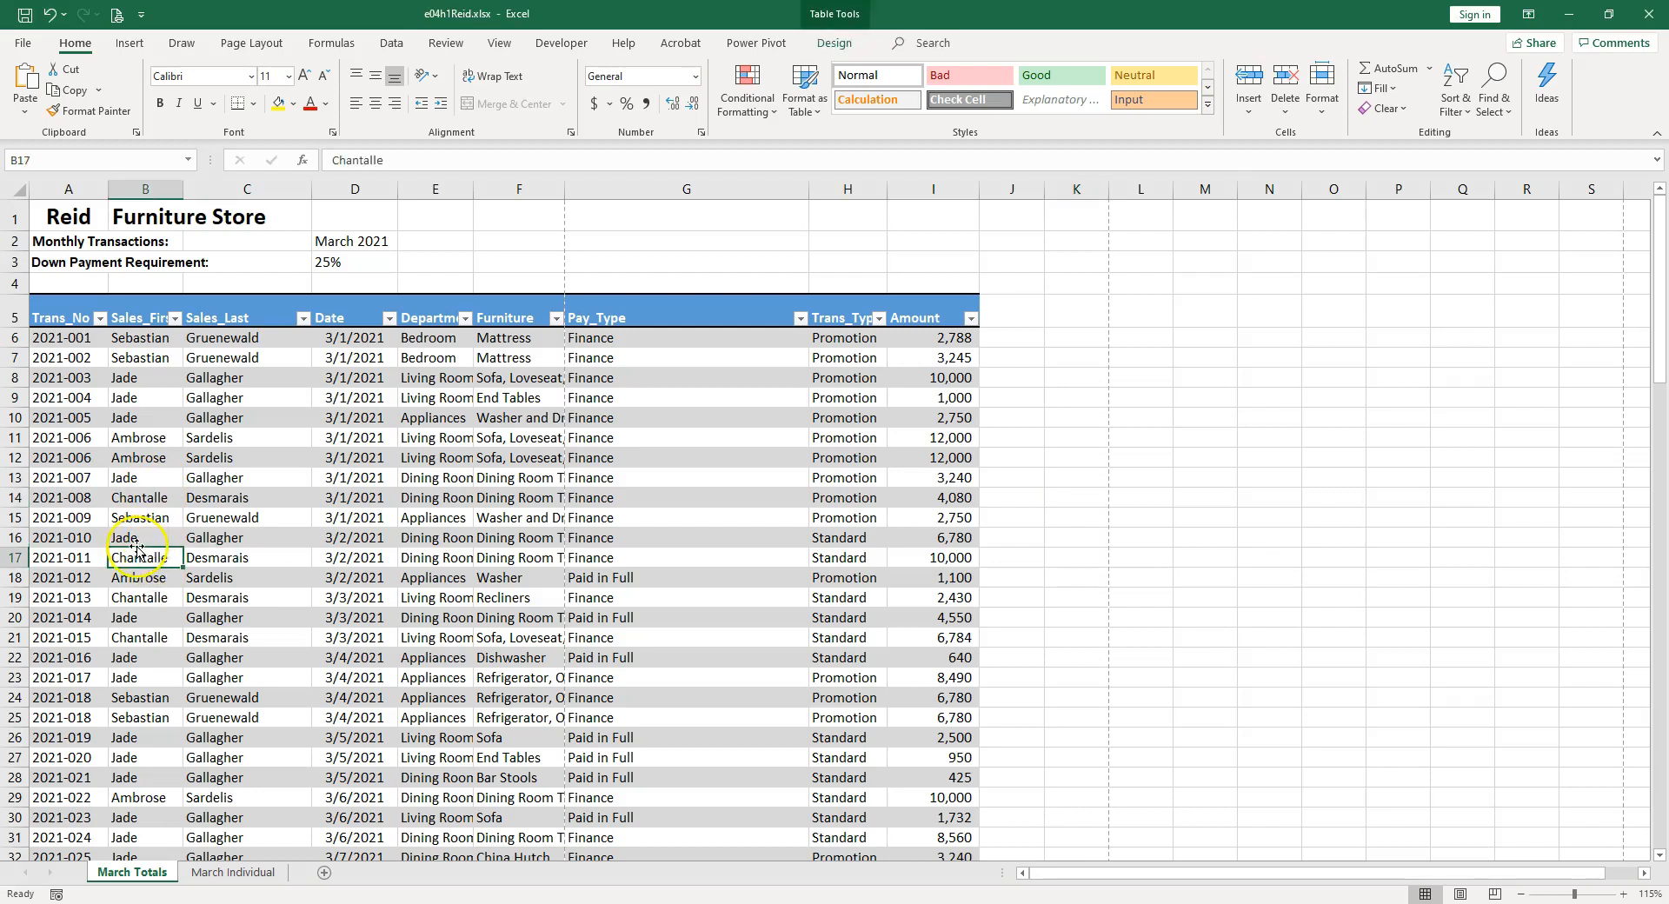
left_click(834, 43)
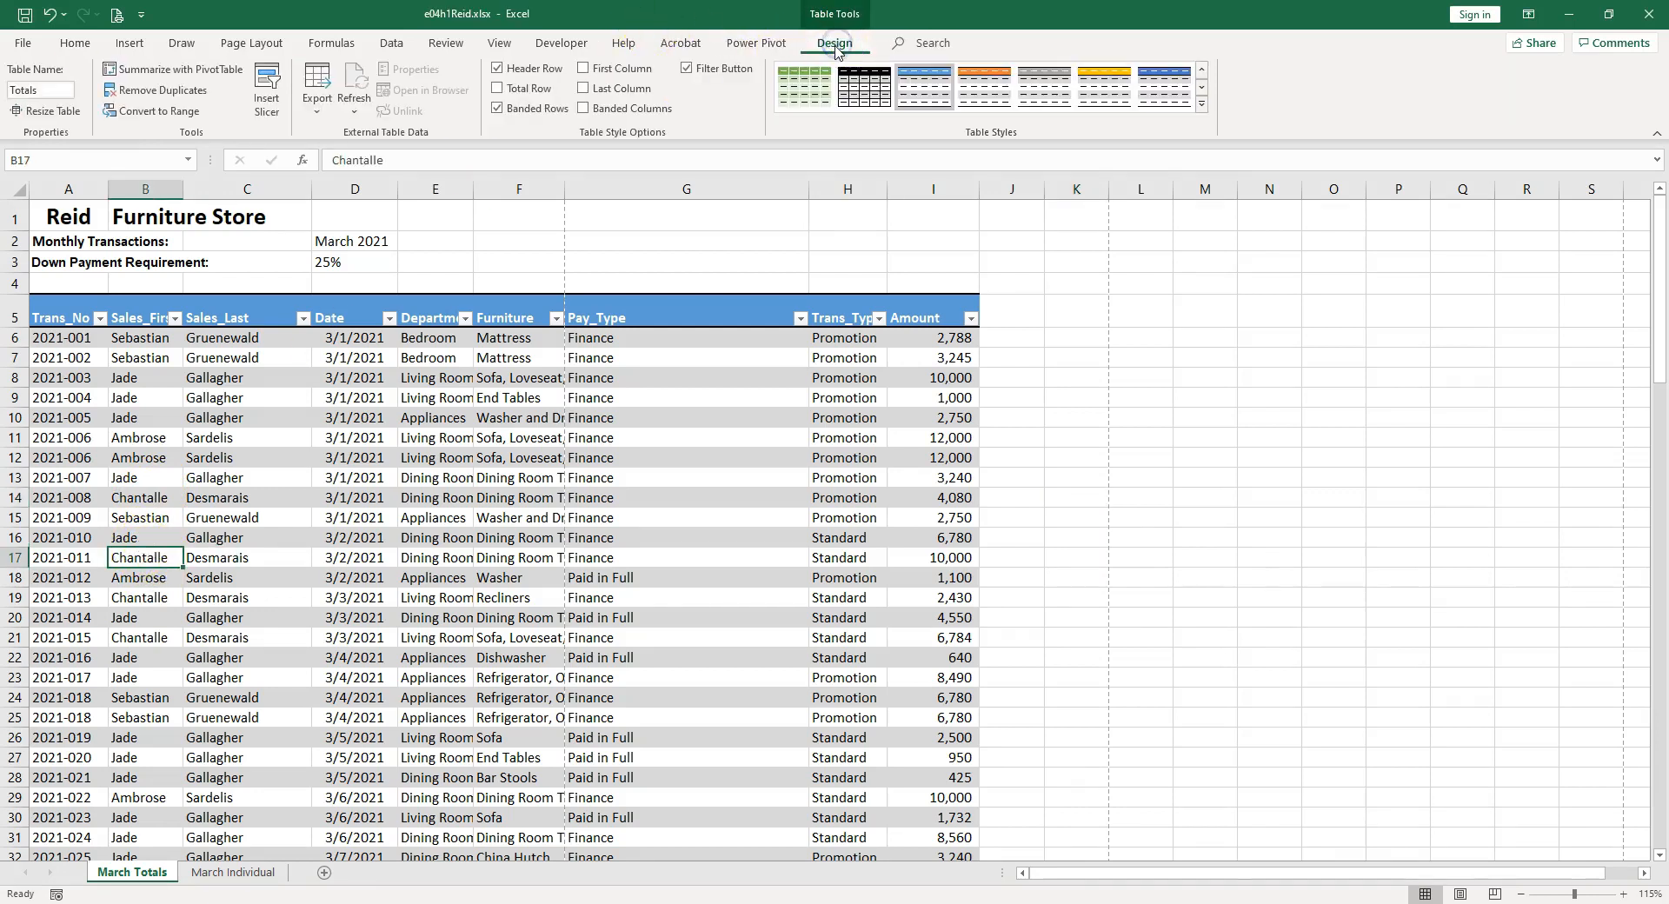
left_click(163, 90)
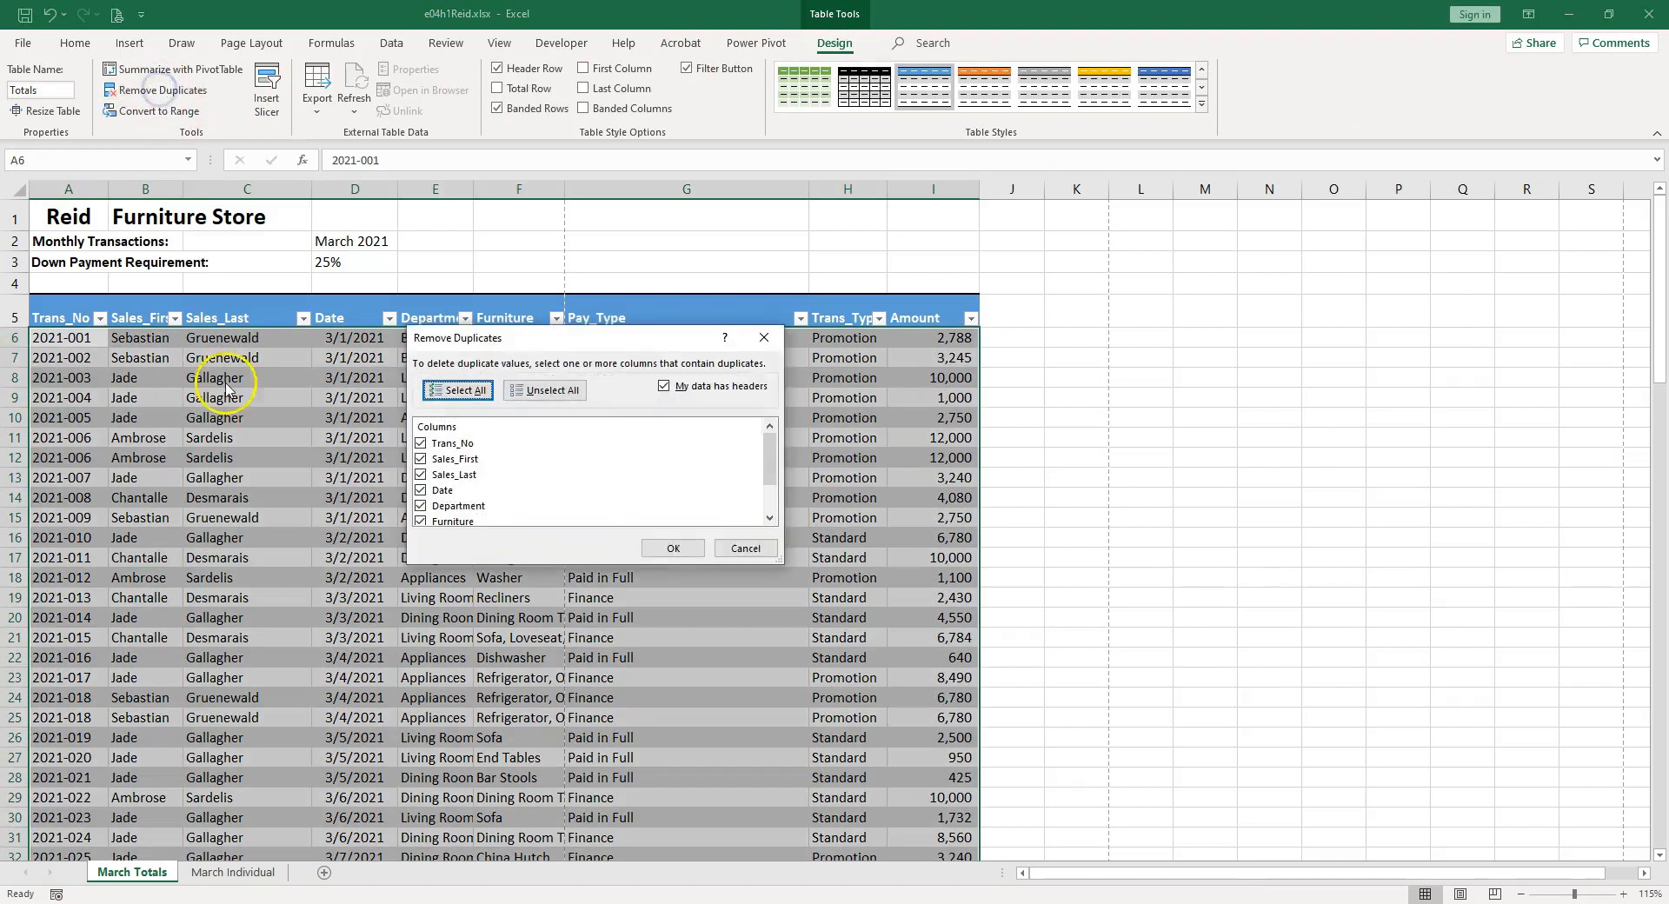
left_click_drag(778, 561, 873, 765)
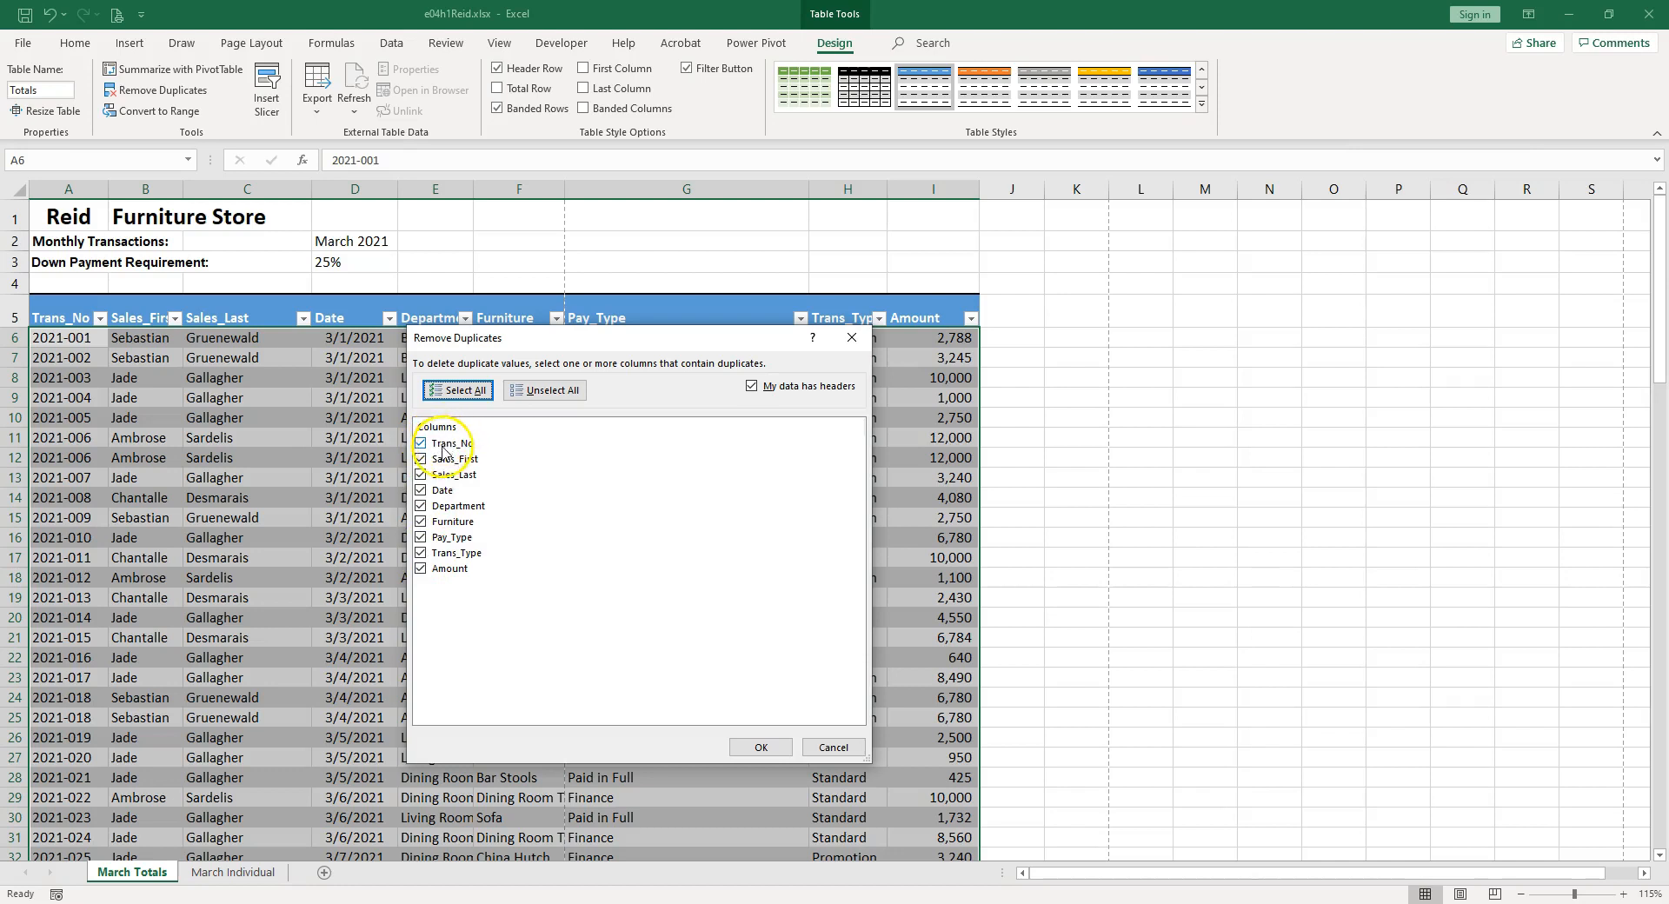
left_click(761, 749)
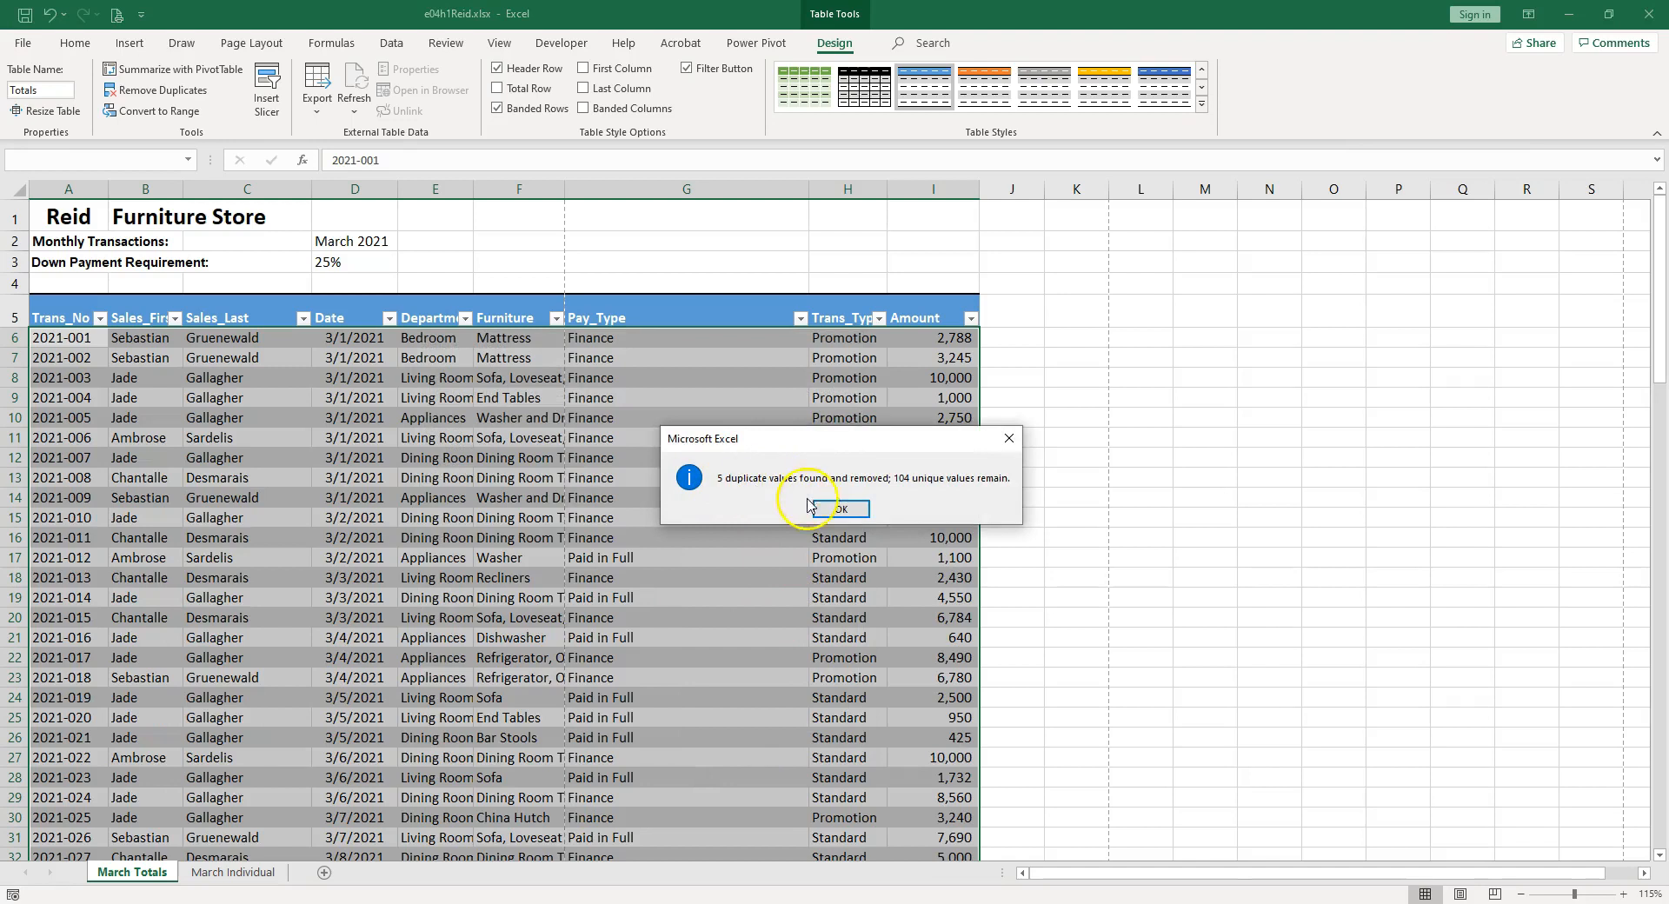
left_click(827, 513)
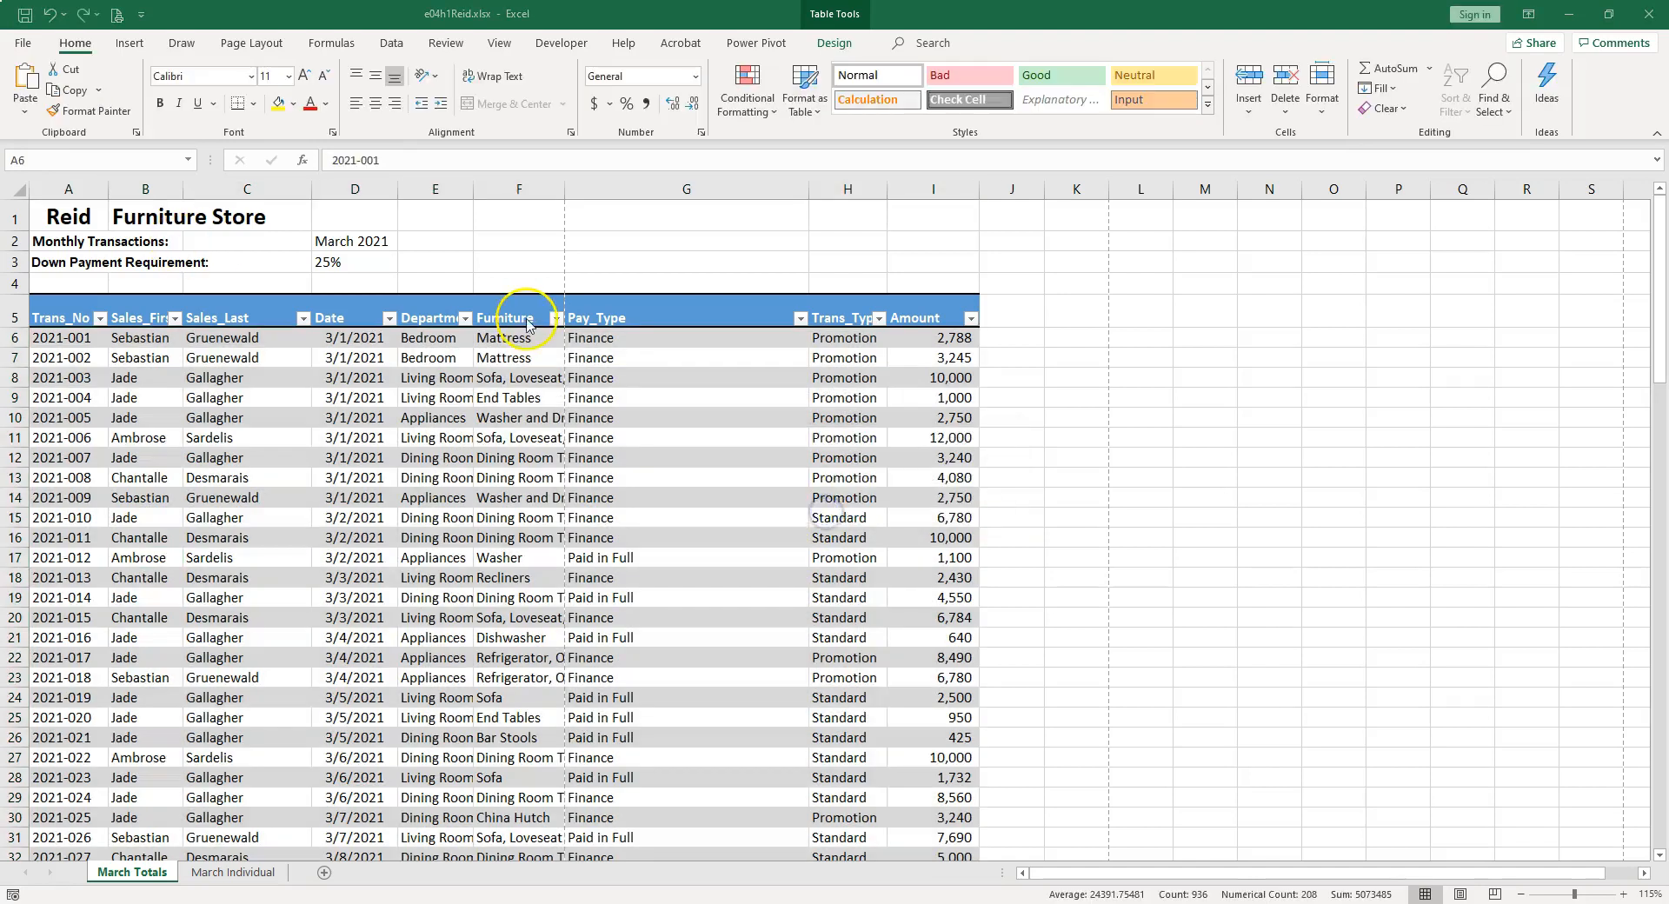
AutoFit the widths of columns E and F so the Department and Furniture entries fit.
left_click(435, 189)
left_click_drag(432, 185, 503, 185)
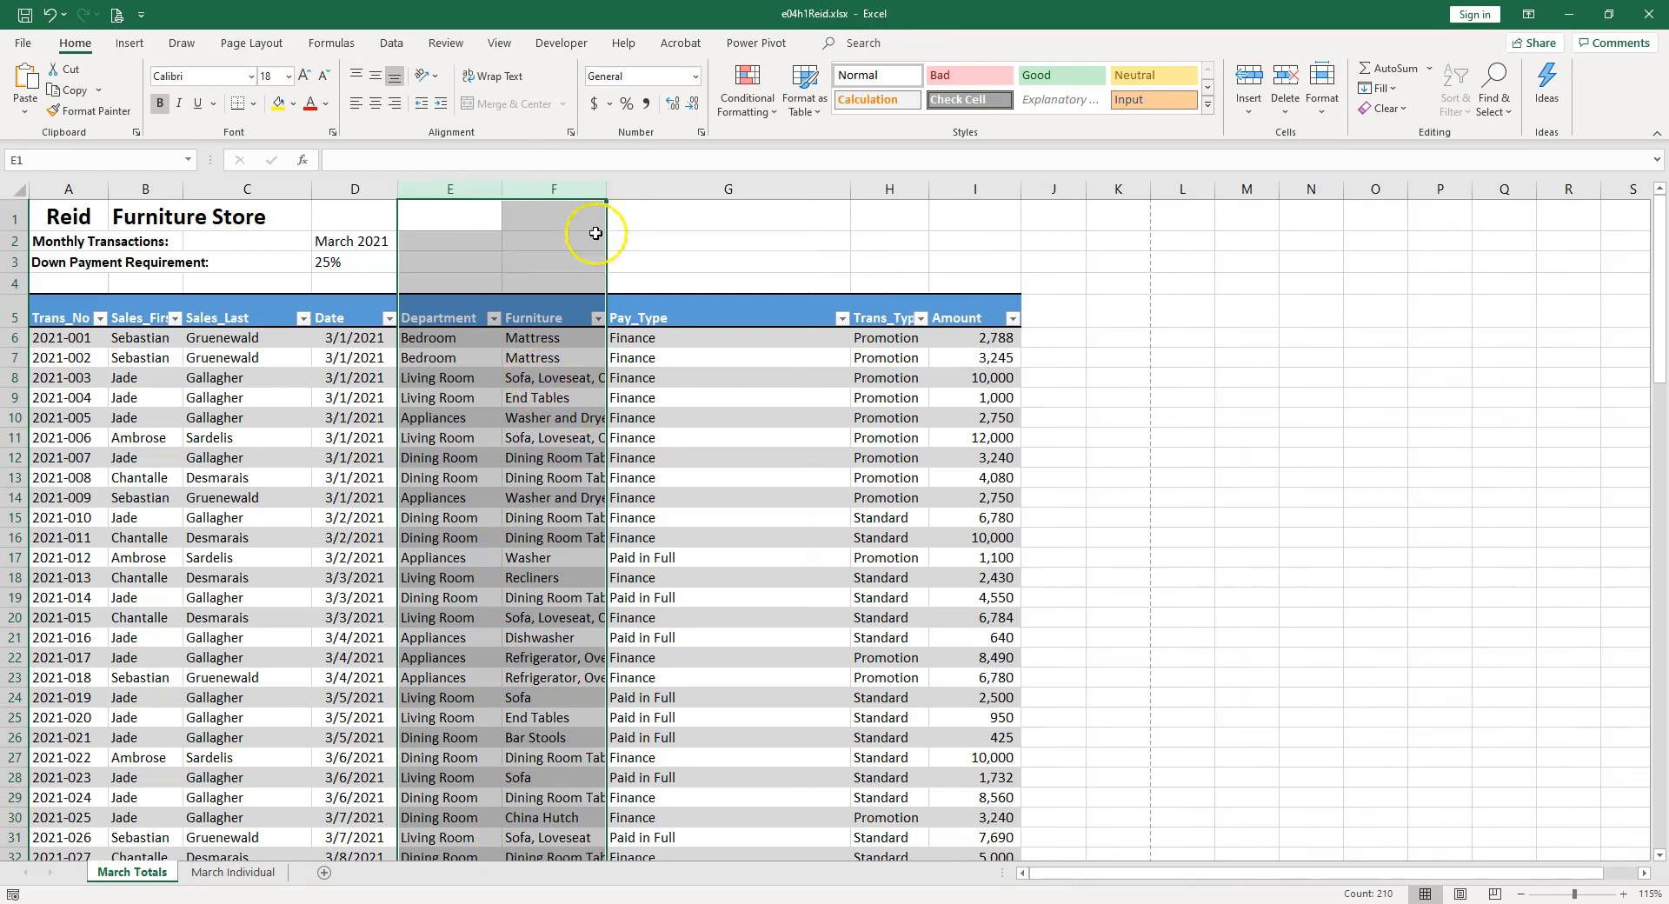
double_click(608, 181)
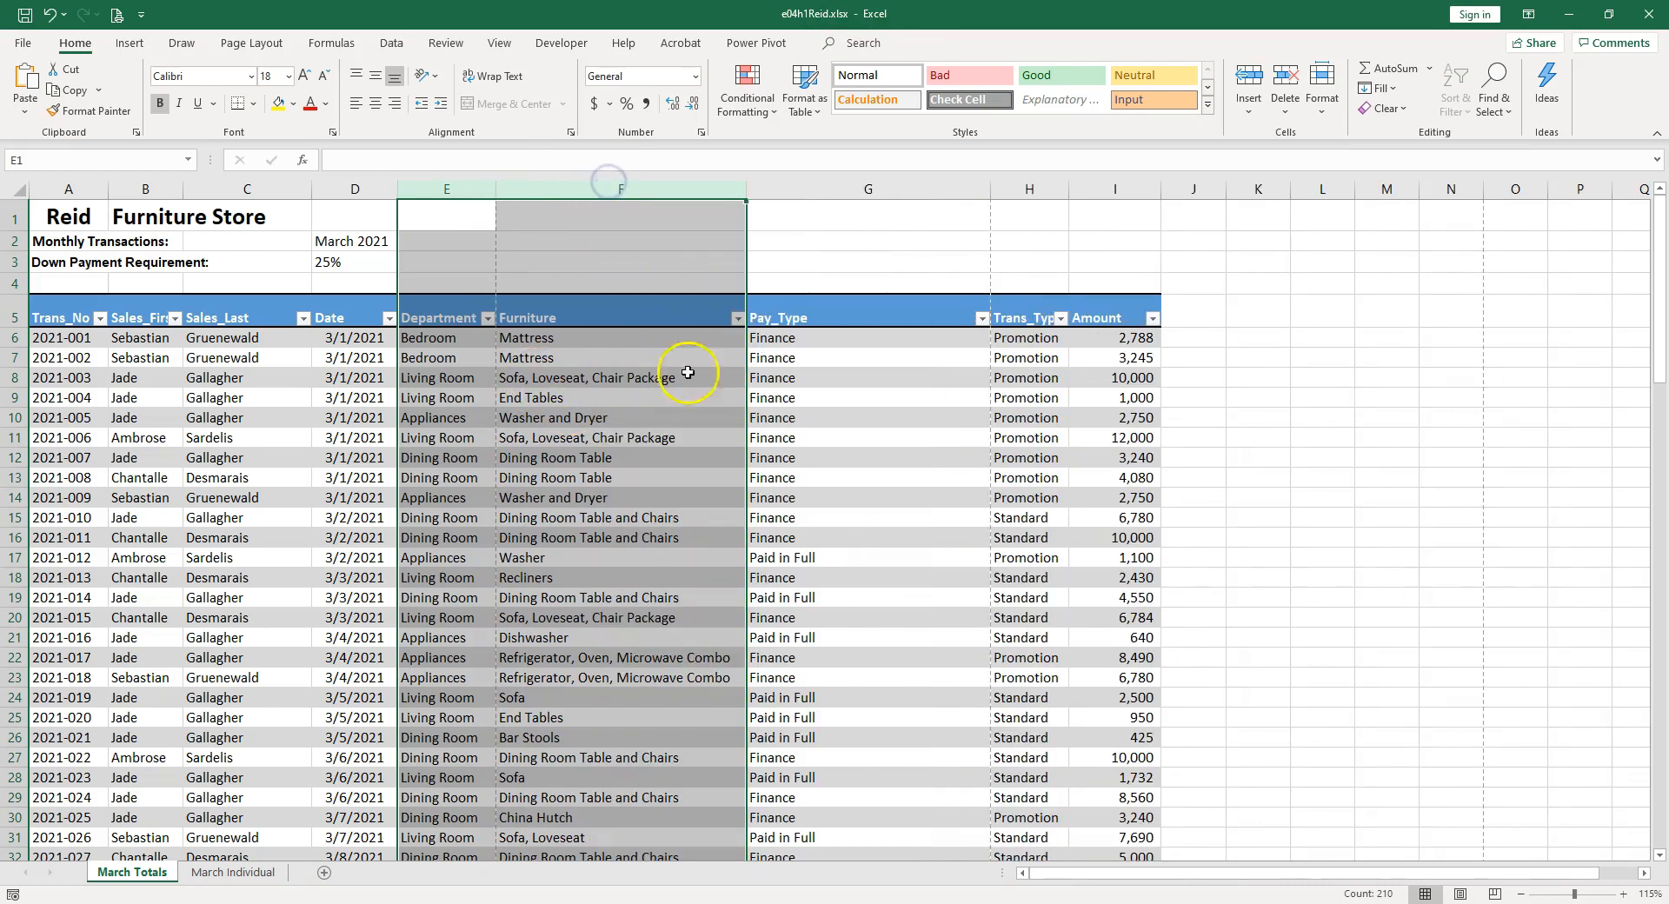
left_click(655, 477)
Add a Down_Pay column heading in J5 next to Amount and clear the heading's own formats.
left_click(1187, 309)
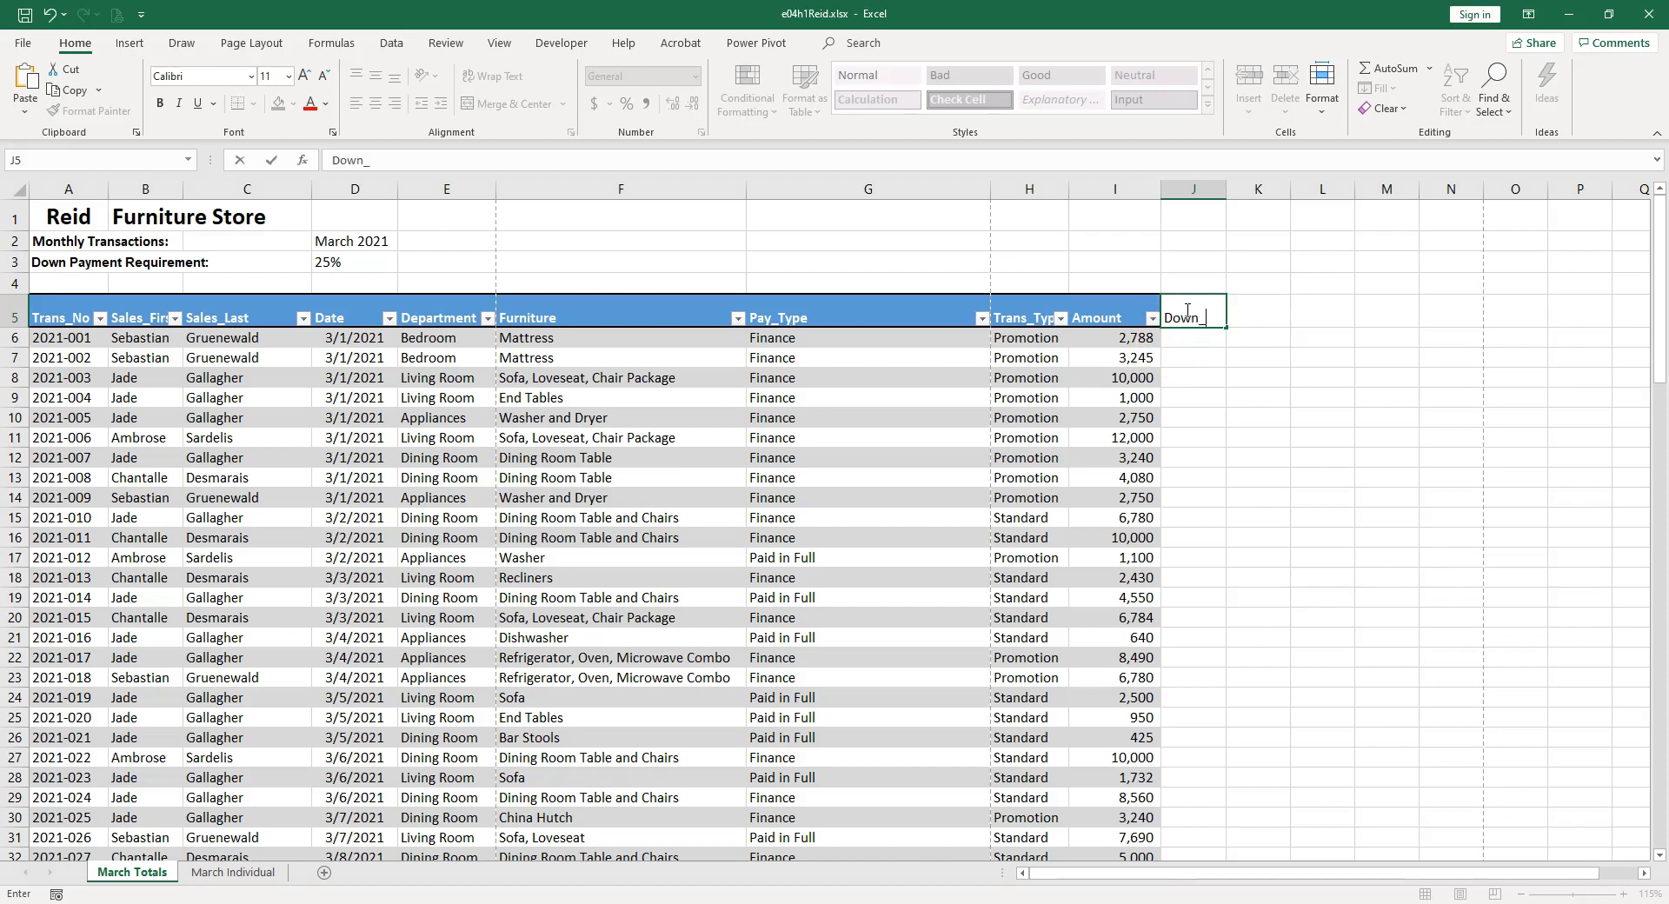
key("Return")
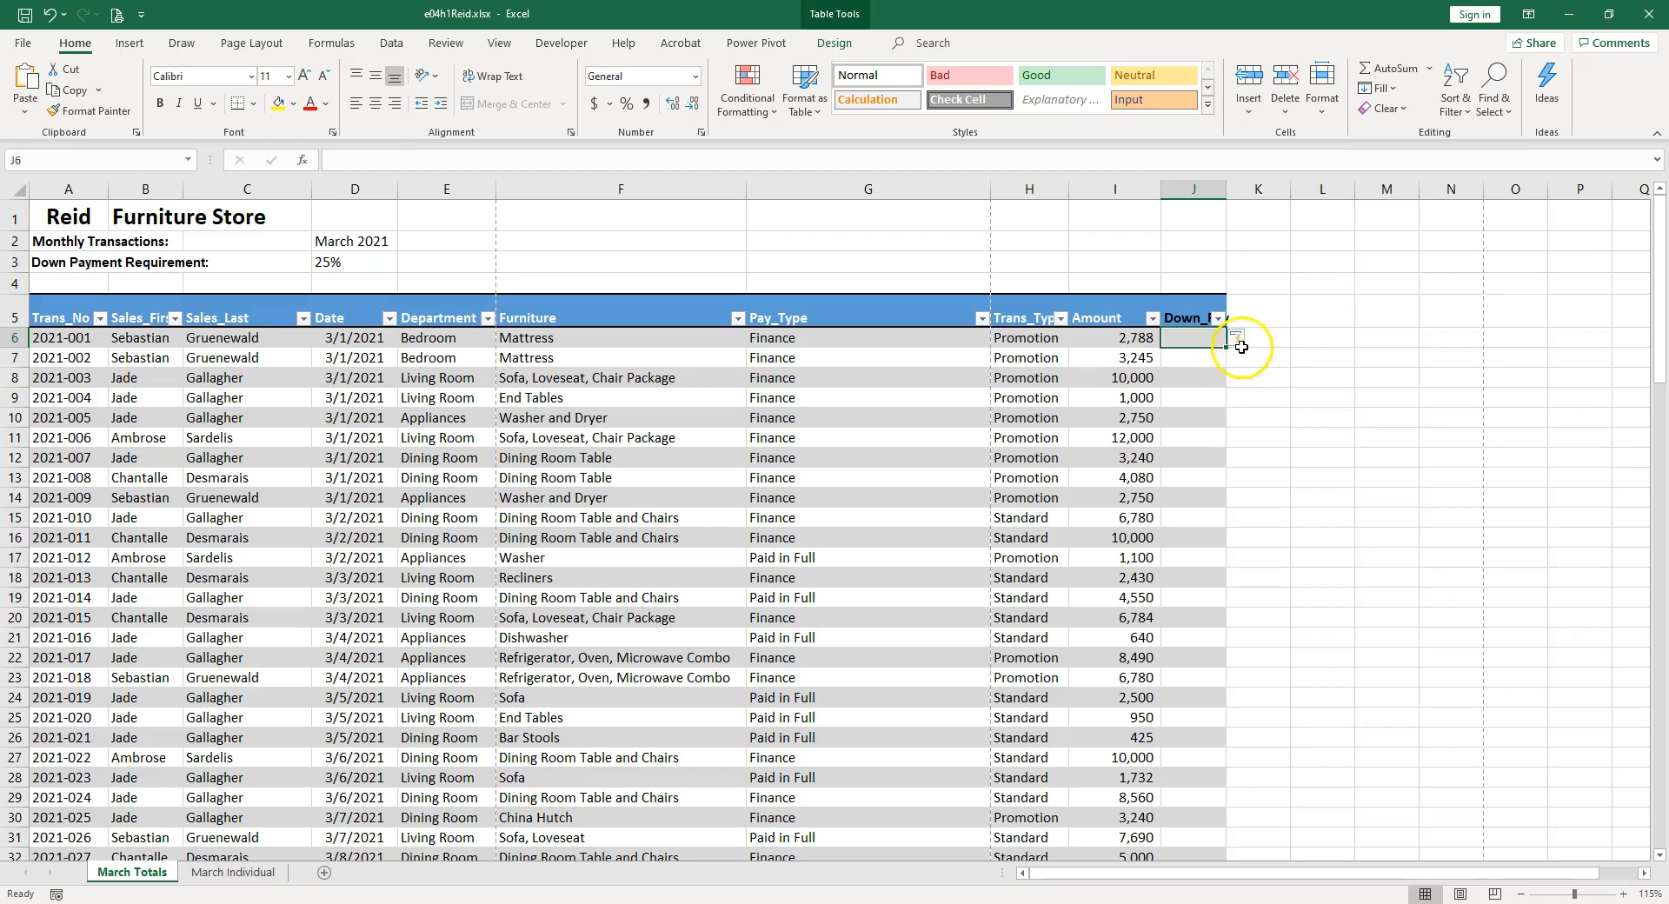
left_click(1184, 314)
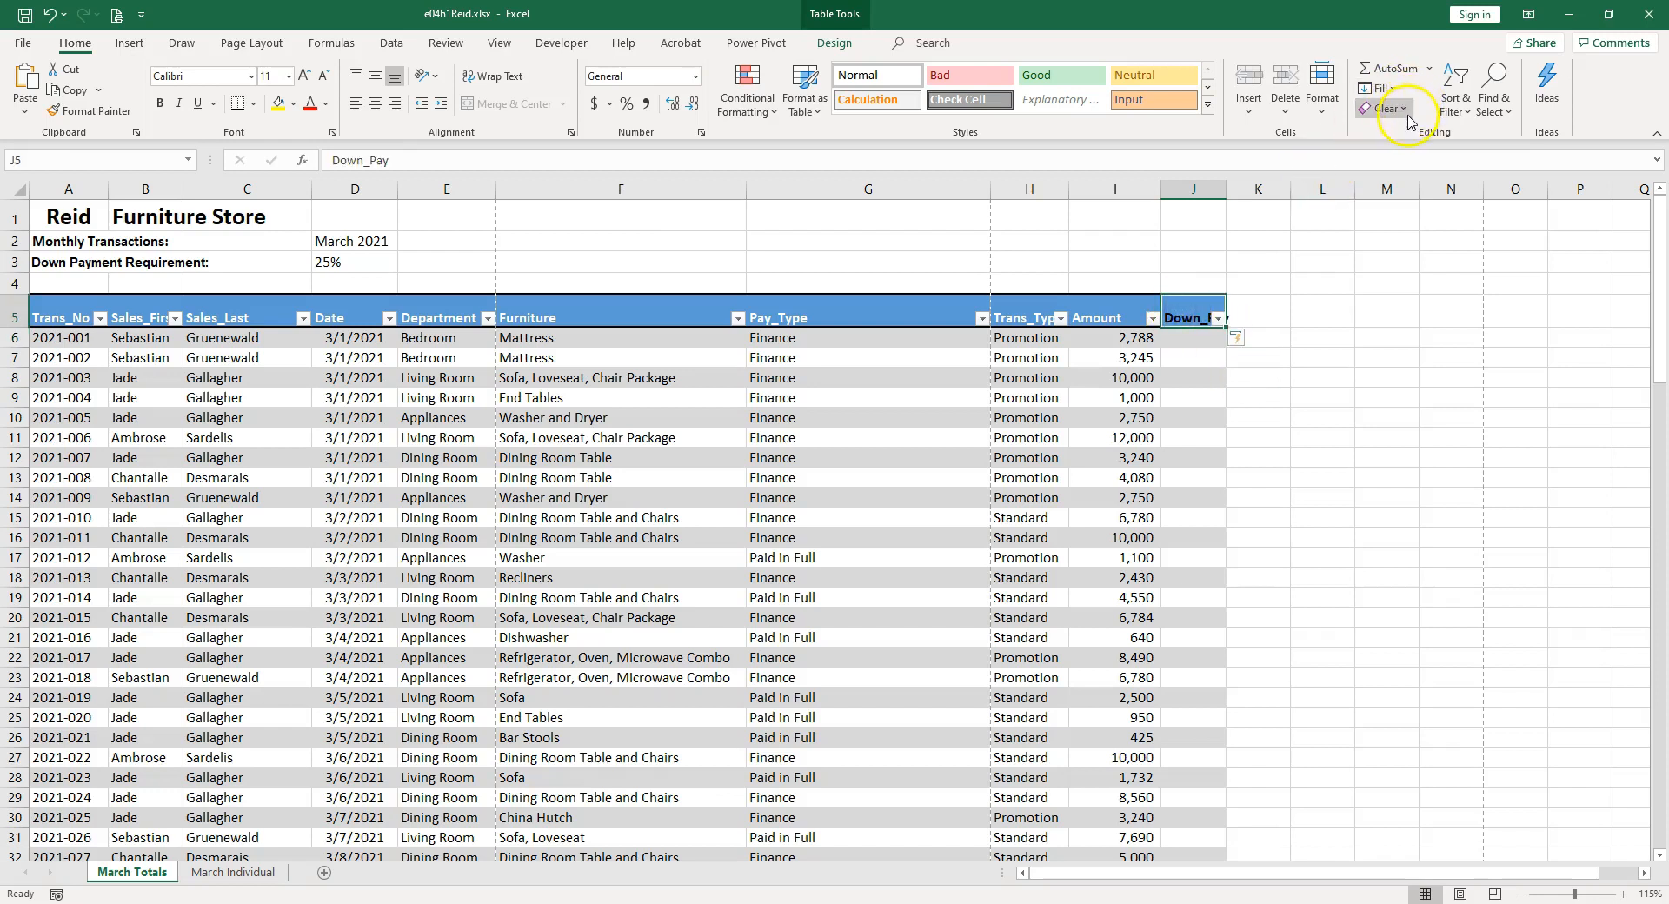
left_click(1396, 107)
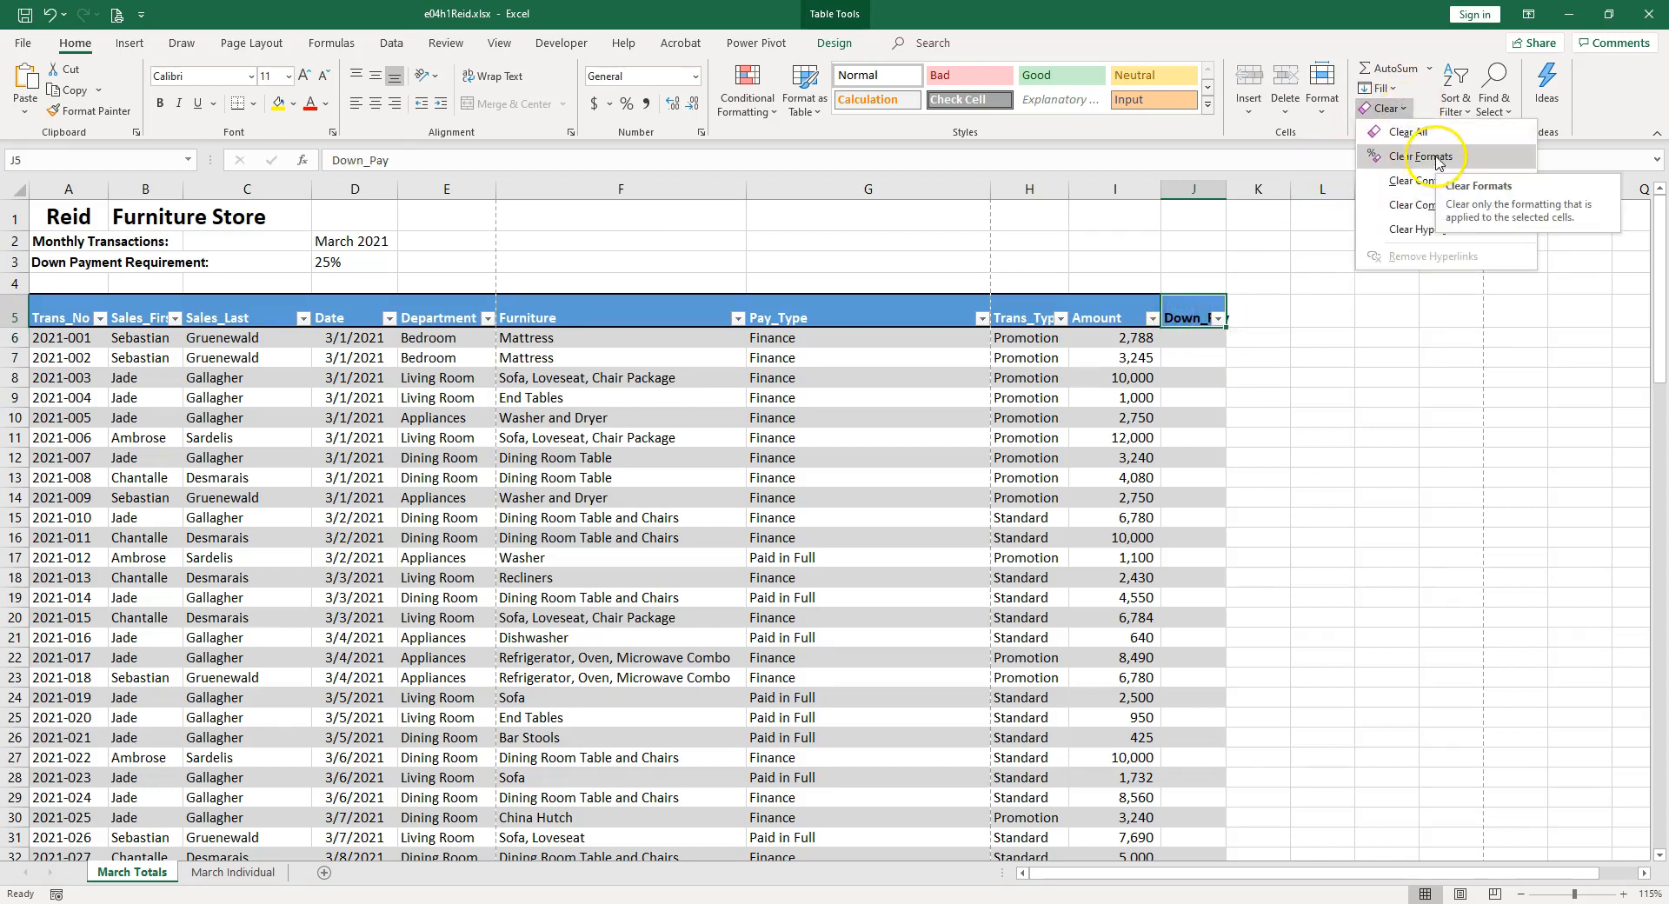
left_click(1436, 159)
left_click(1187, 341)
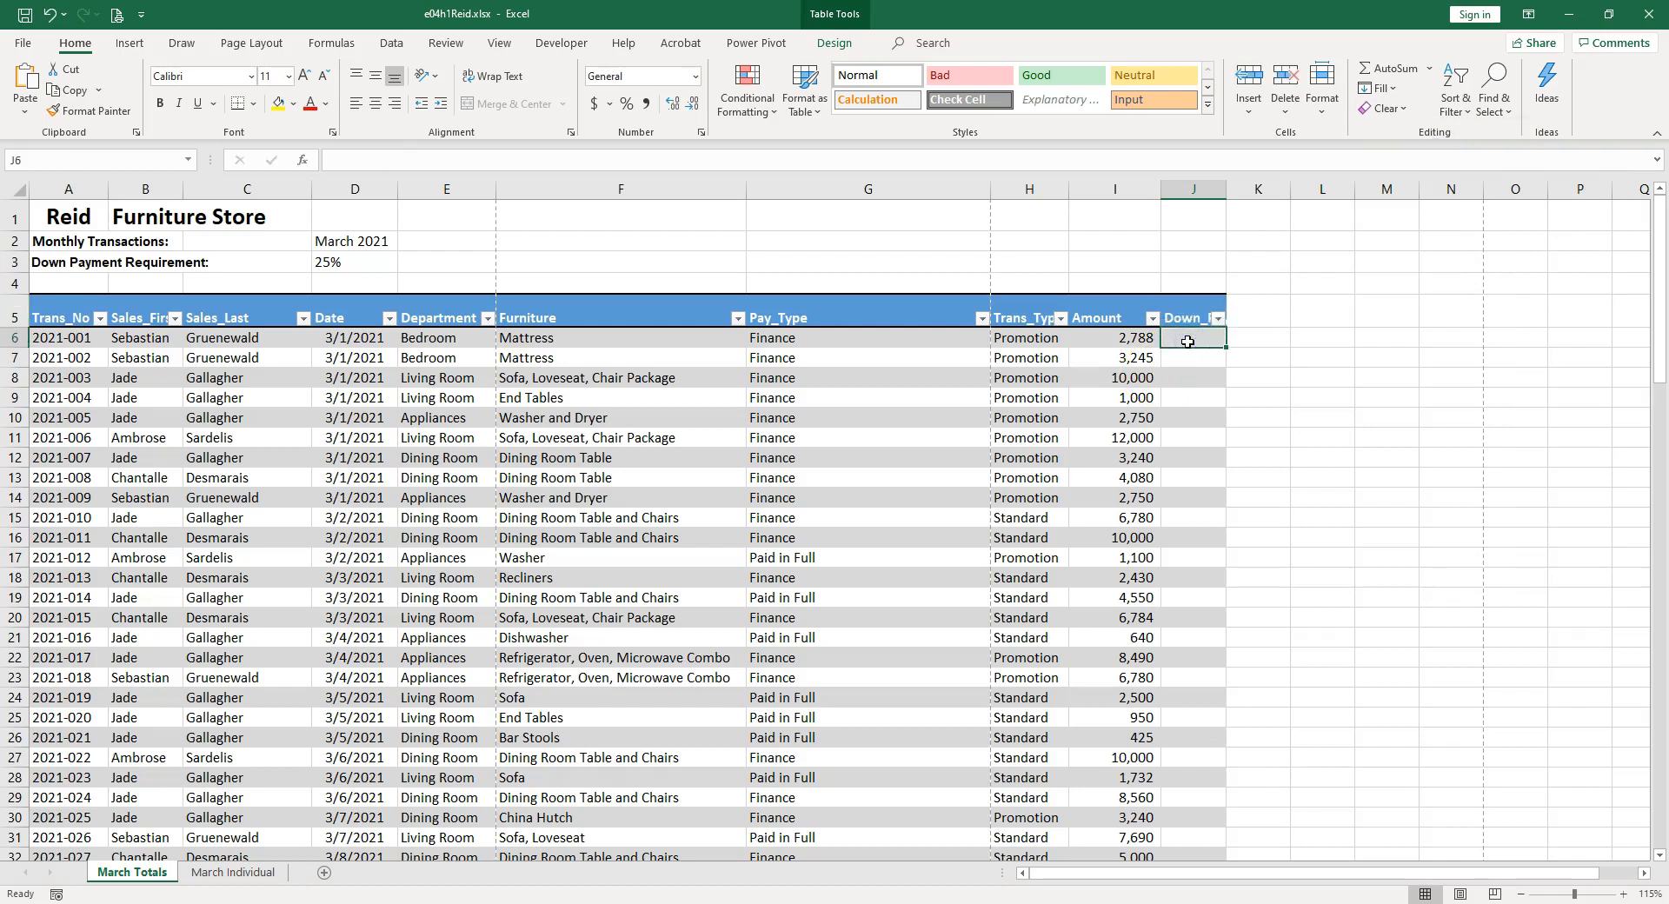
type("=")
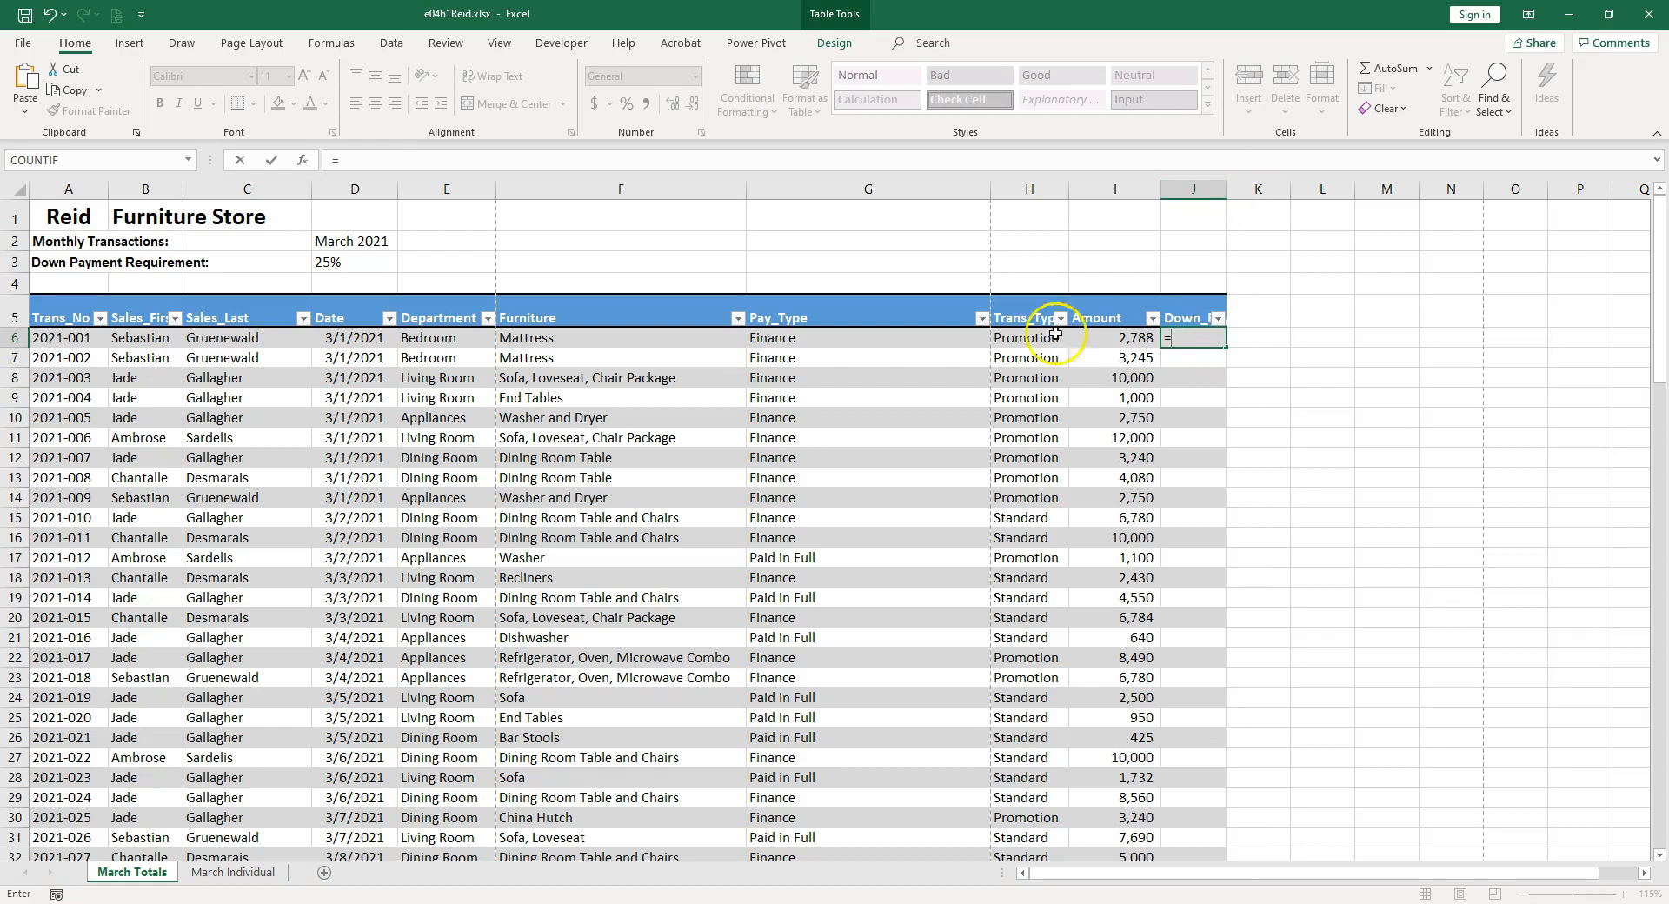
left_click(362, 266)
left_click(339, 261)
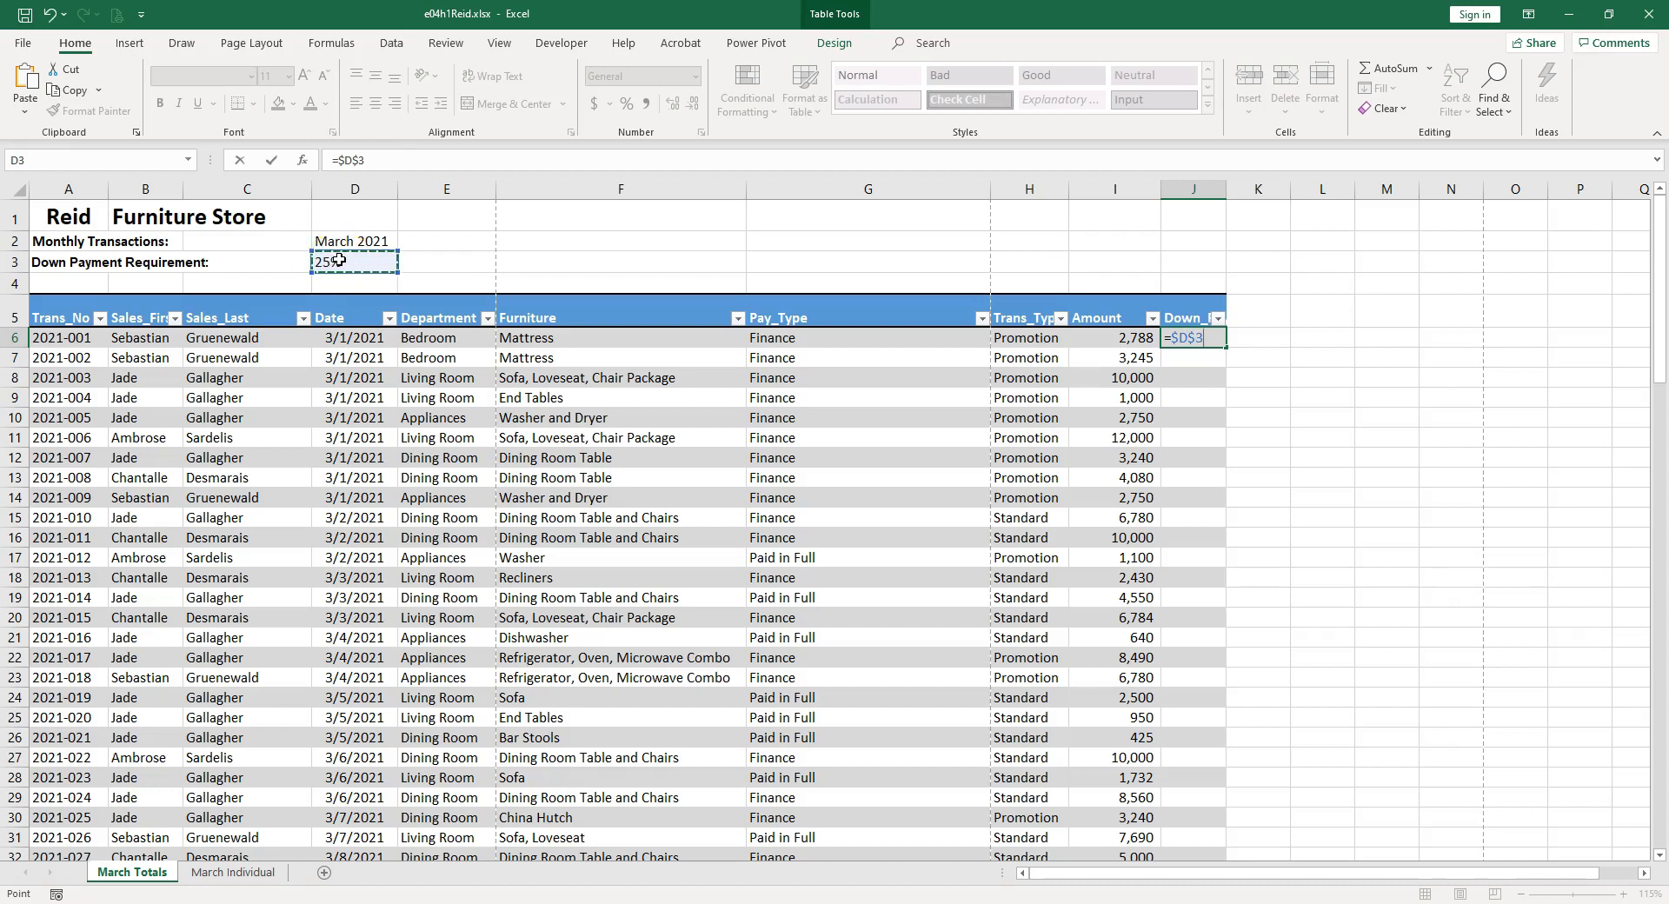
type("*")
left_click(1130, 337)
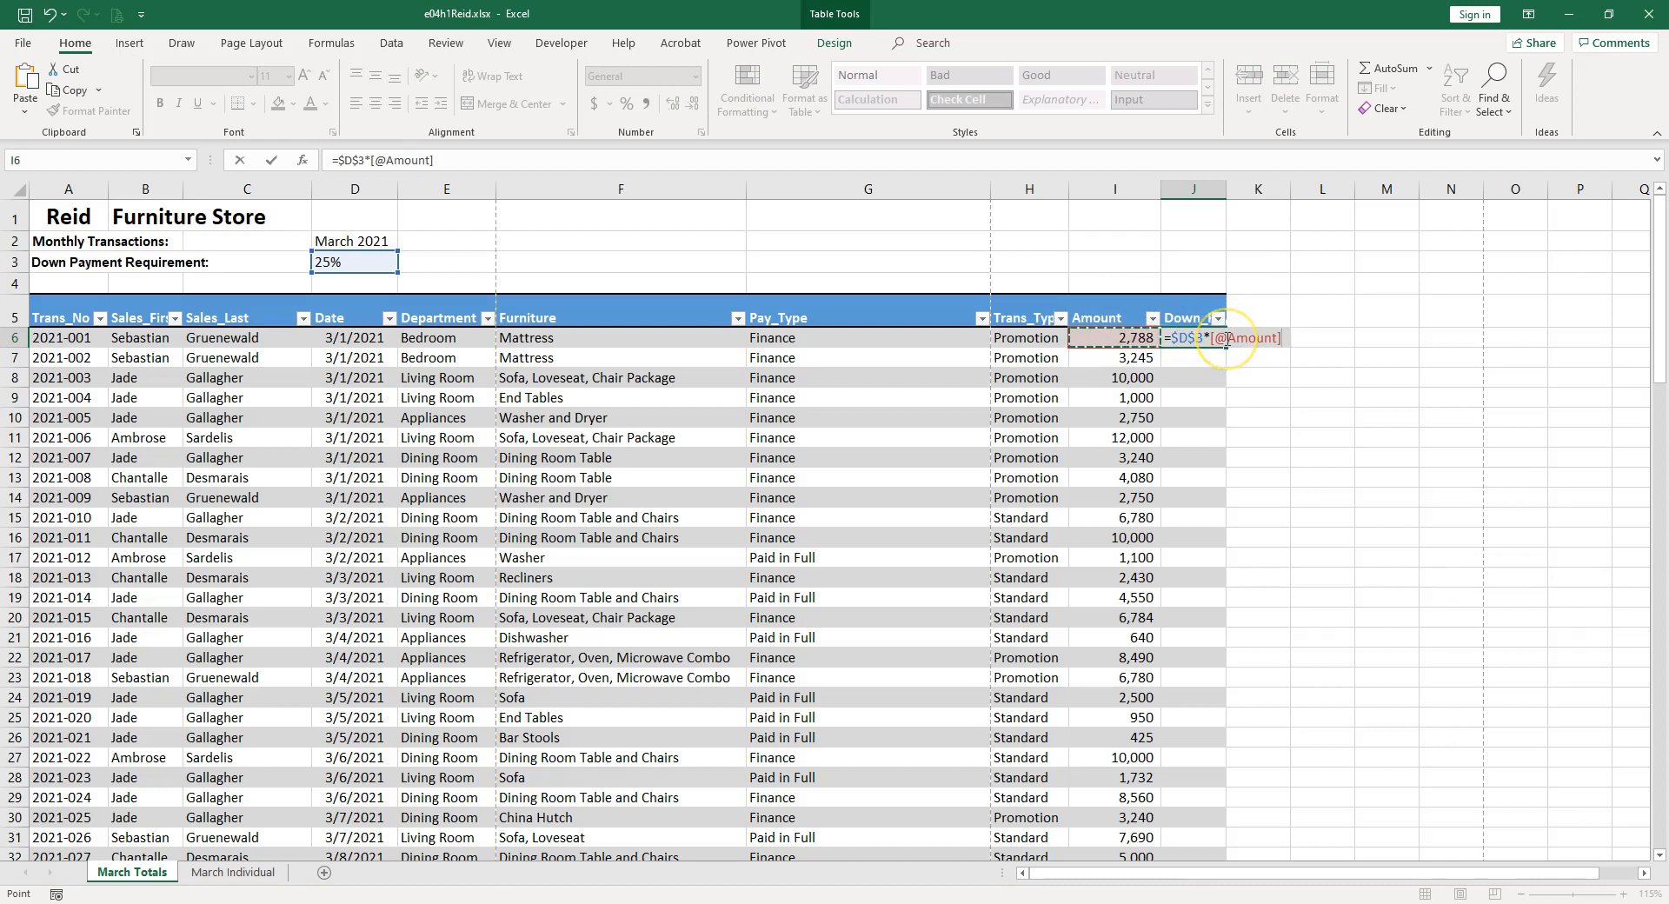
key("Return")
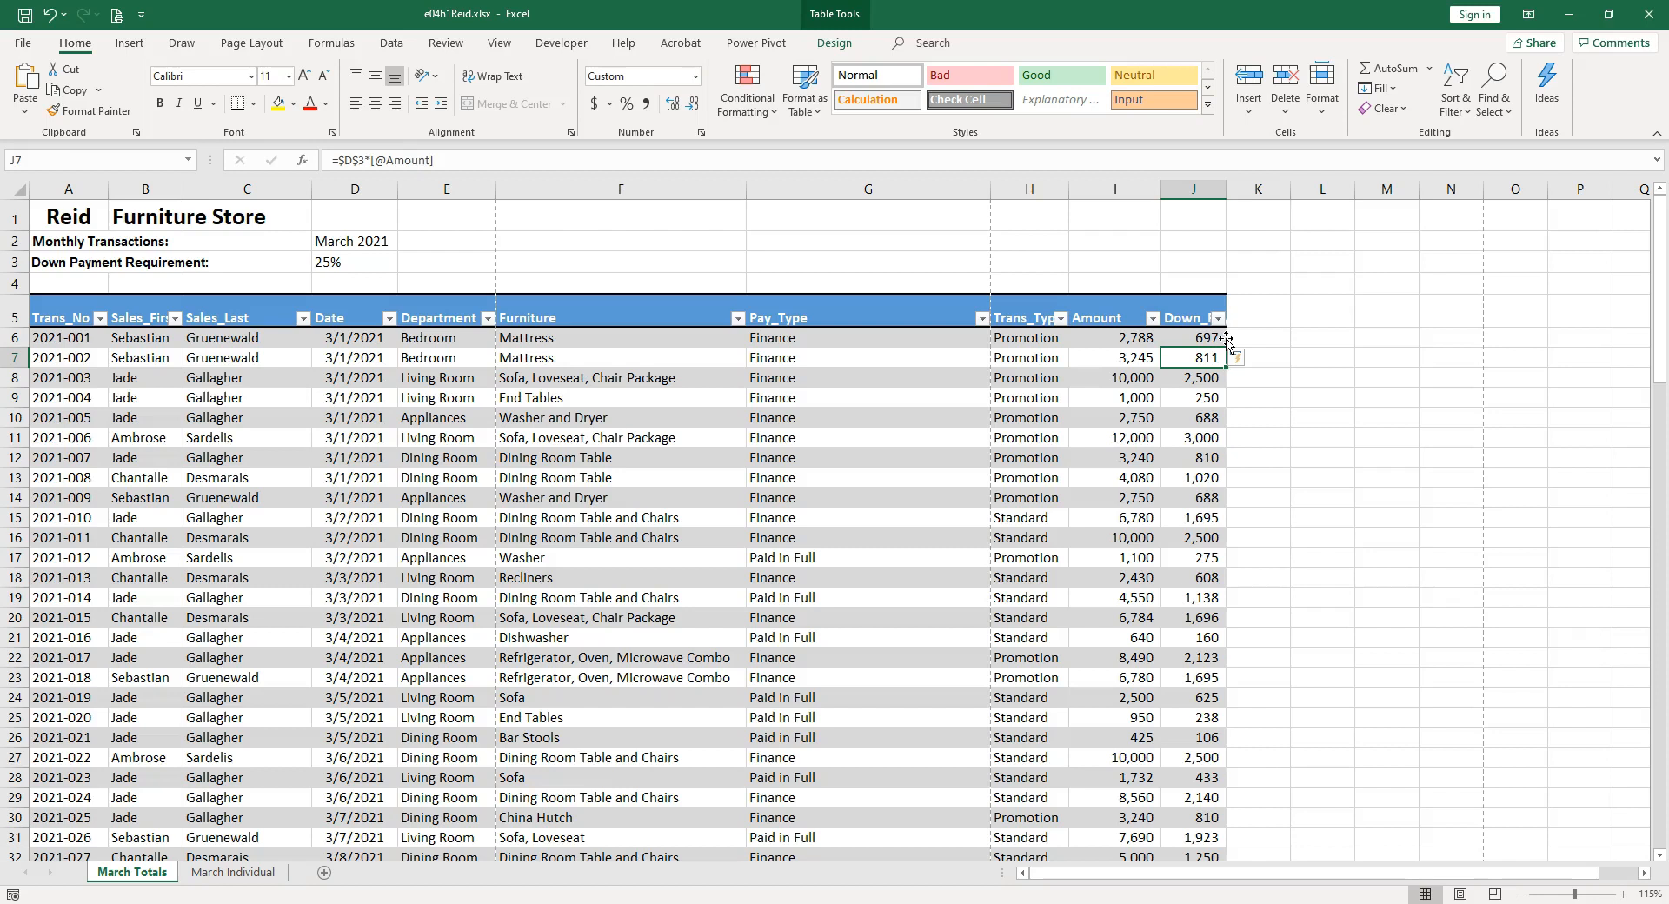
left_click(1200, 186)
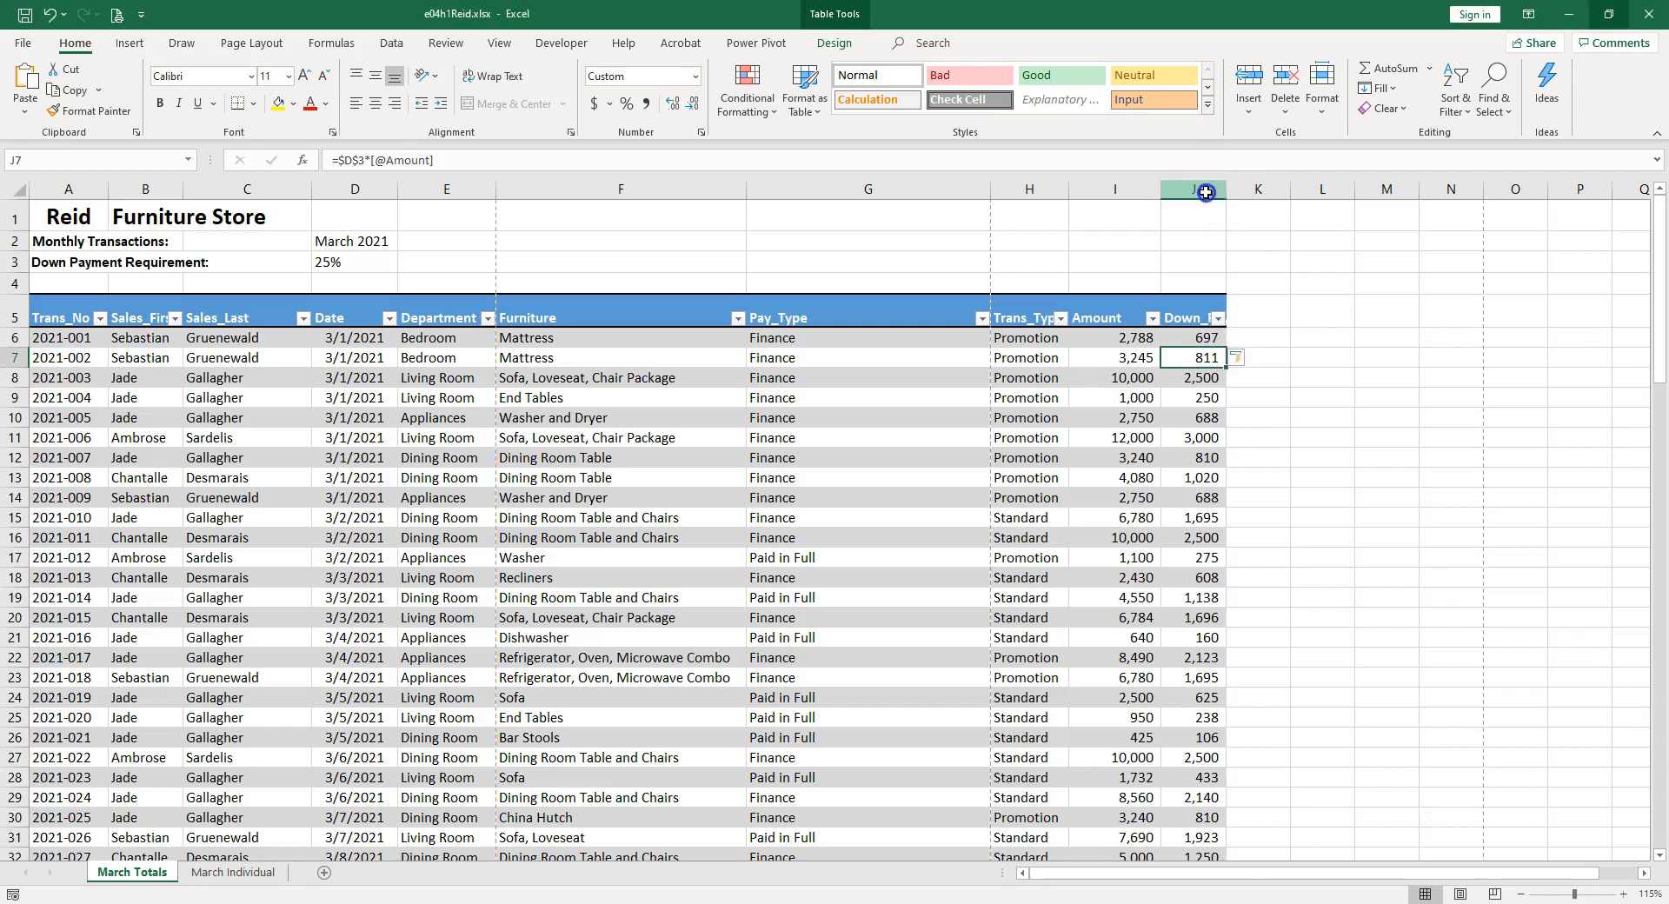
double_click(1226, 186)
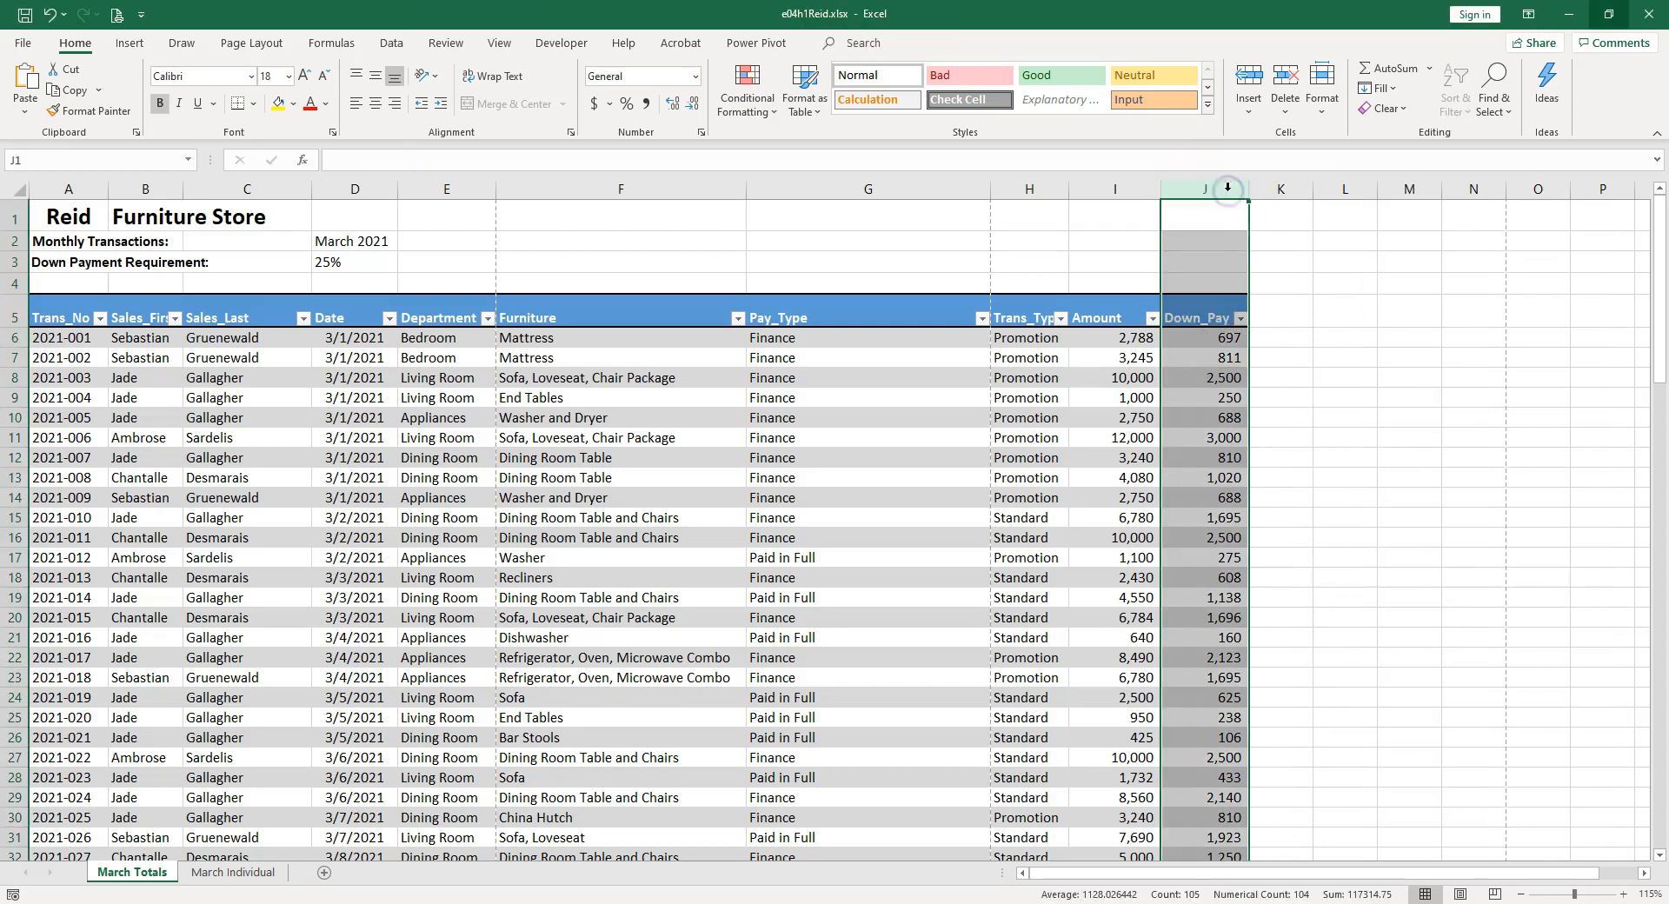
Add an Owed column heading in K5 beside Down_Pay and clear the heading's own formats.
left_click(1299, 315)
type("Owed")
key("Return")
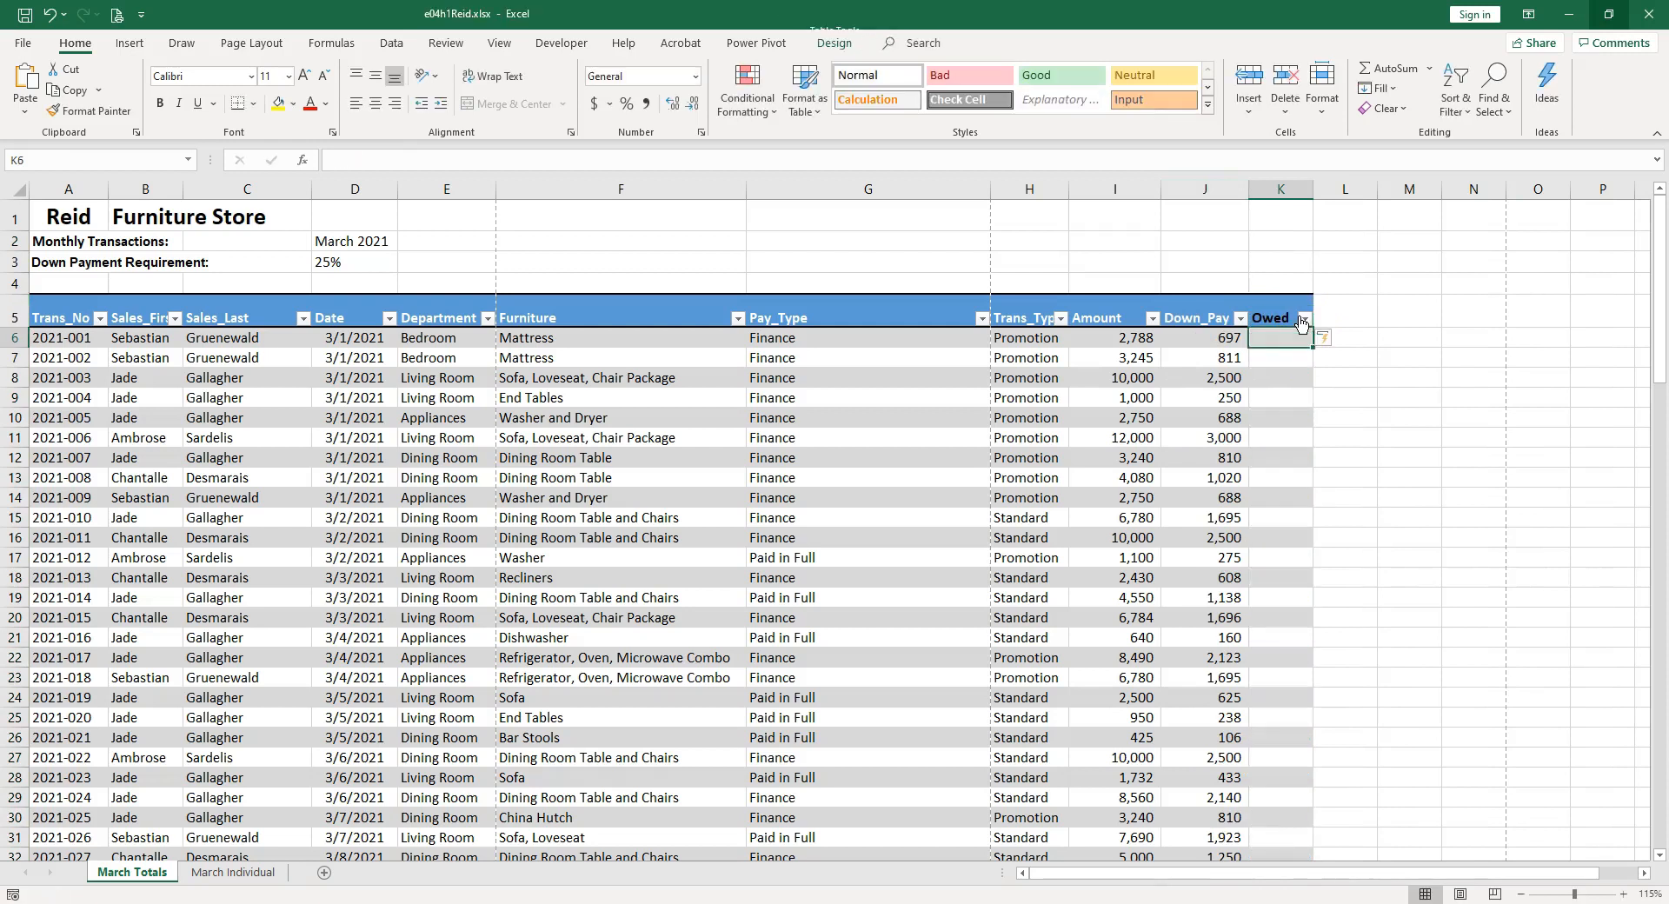
left_click(1276, 318)
left_click(1399, 108)
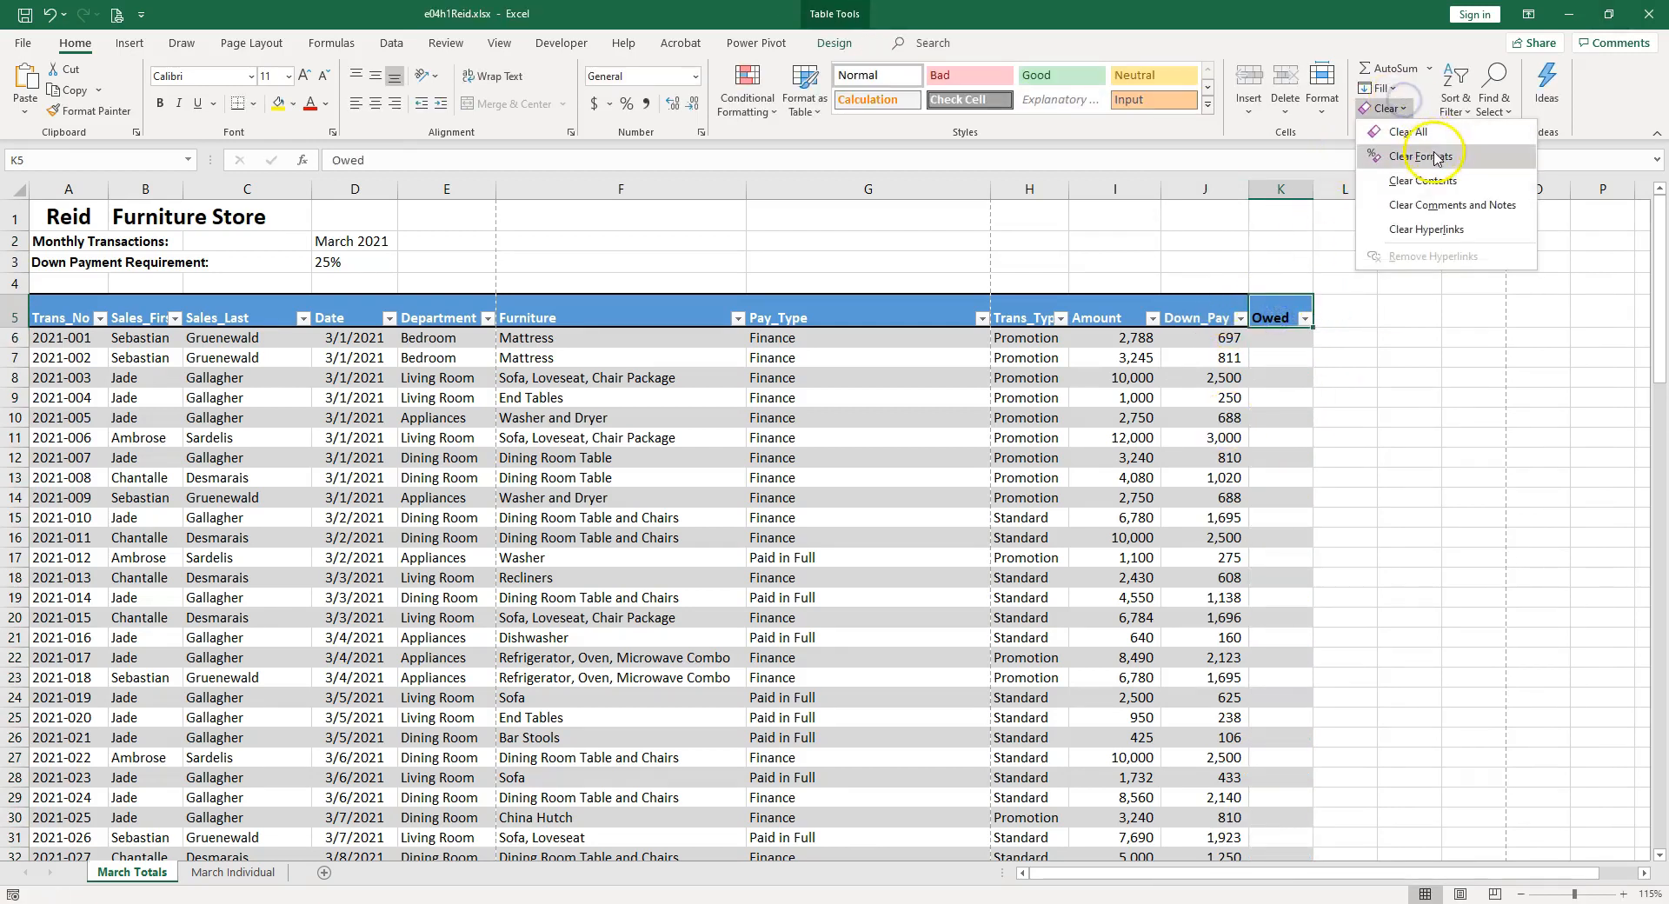
left_click(1426, 153)
left_click(1290, 335)
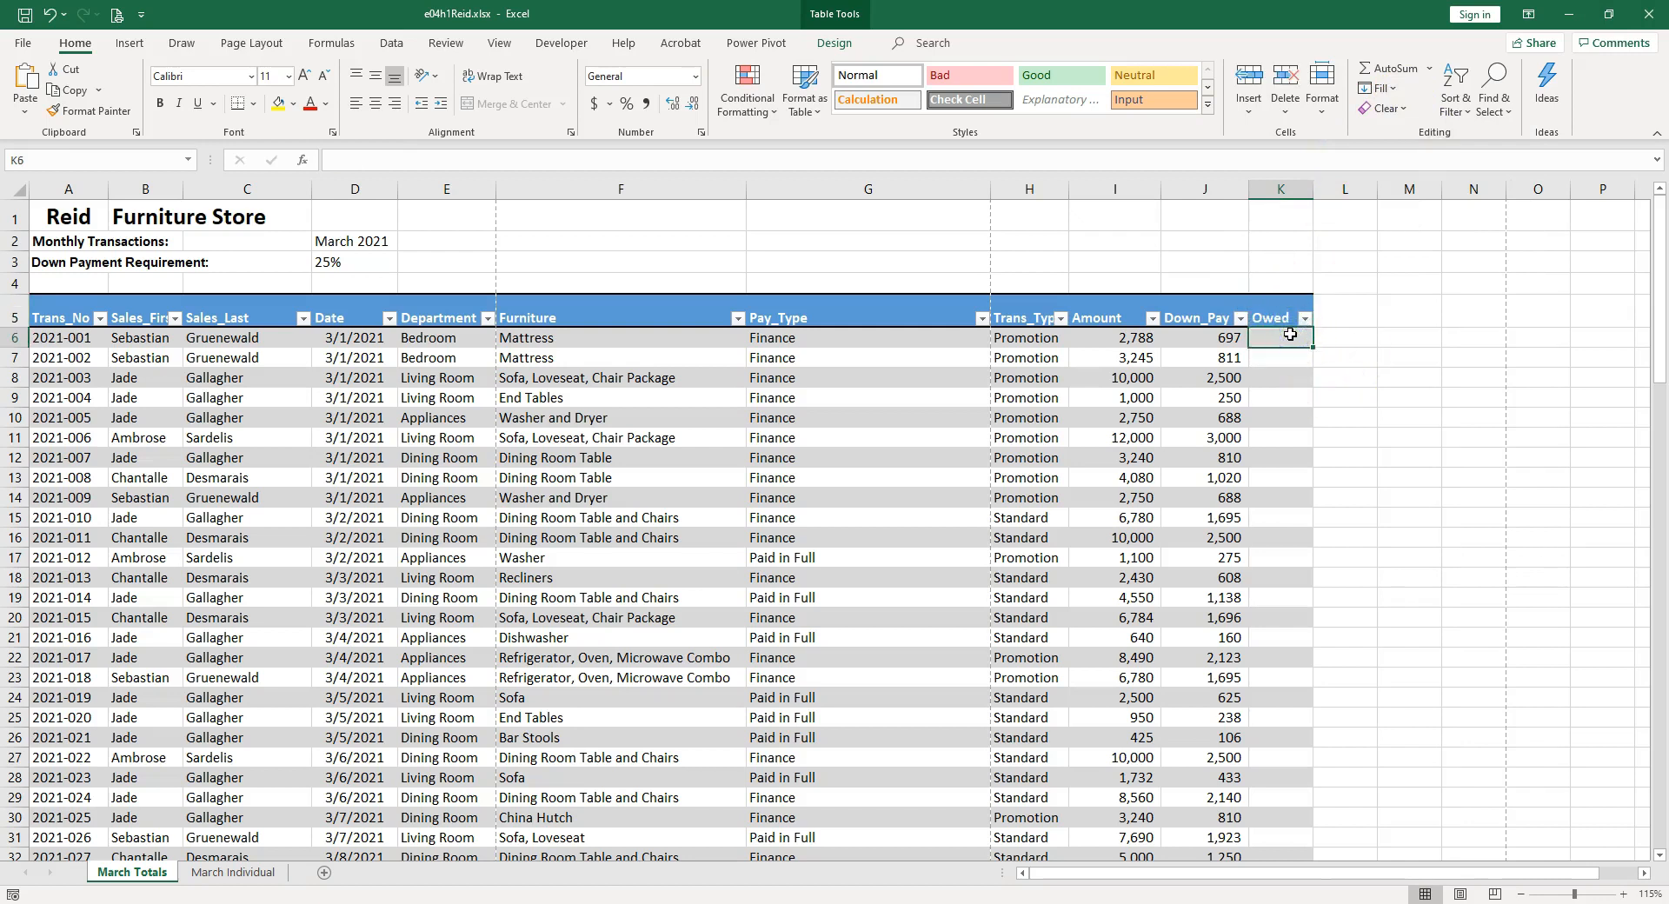
type("=")
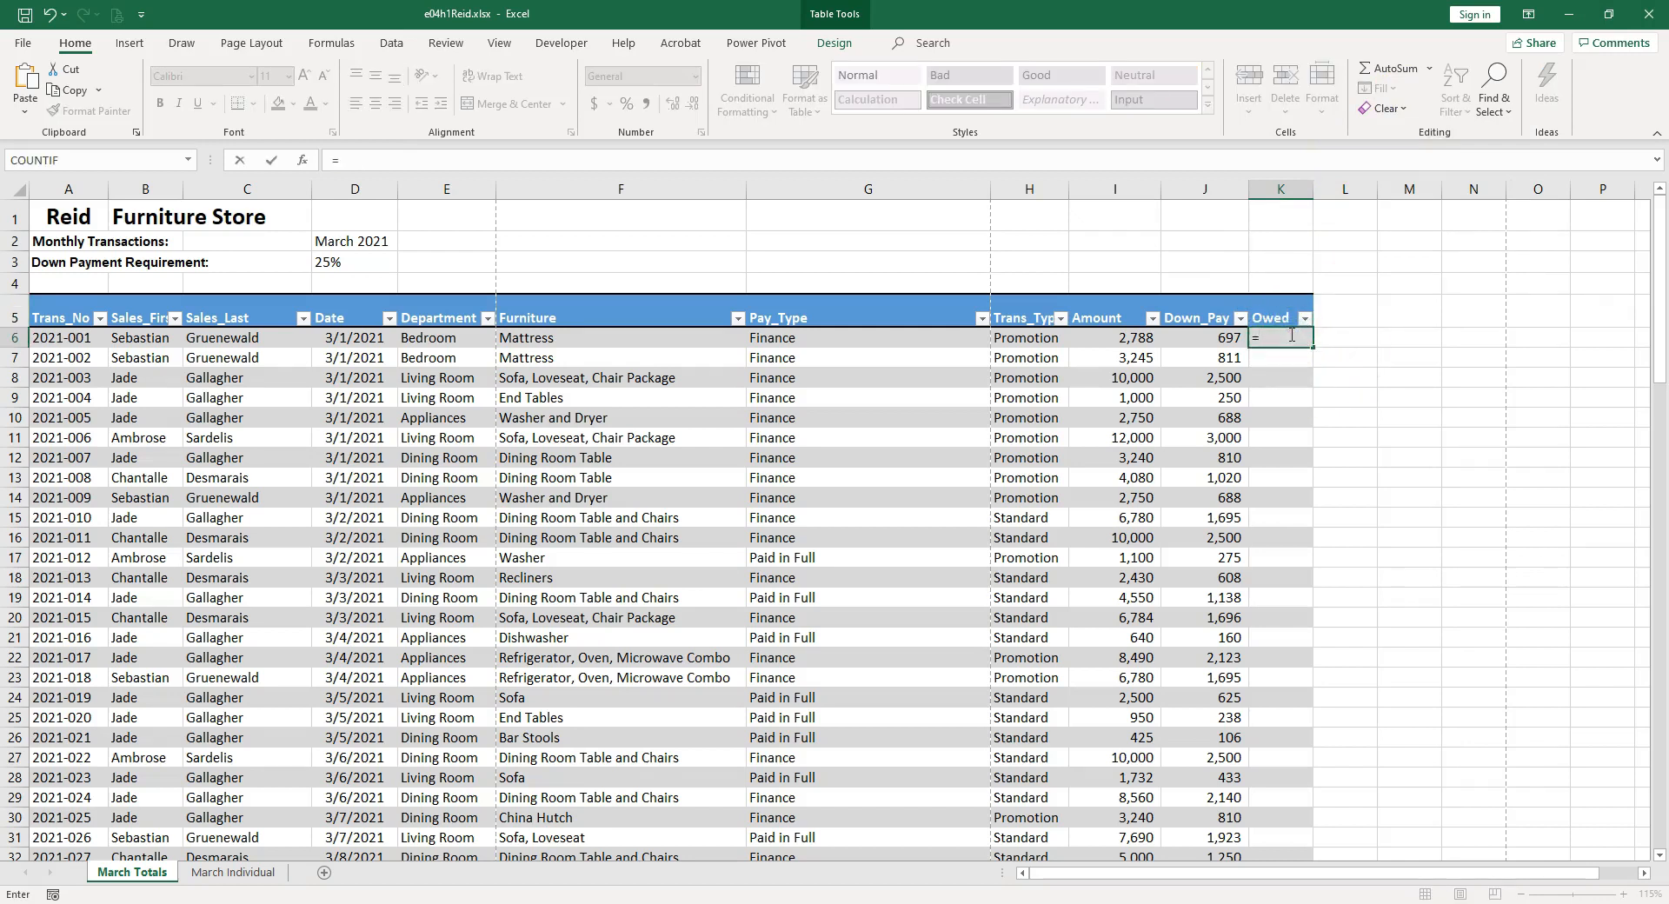
left_click(1131, 338)
type("-")
left_click(1212, 339)
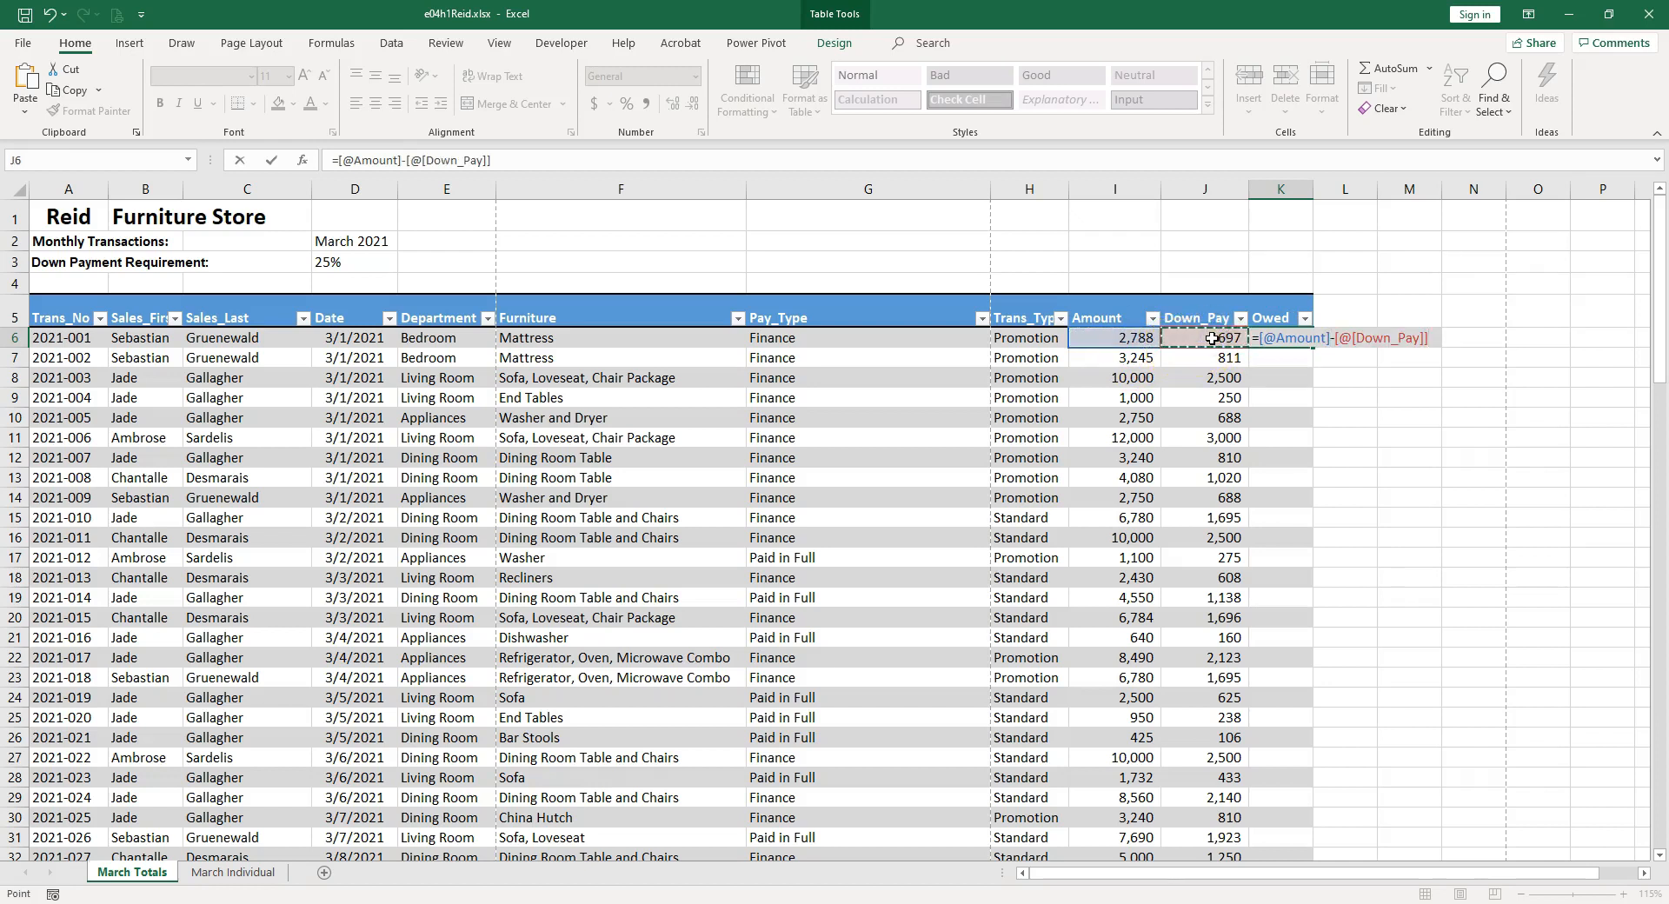
key("Return")
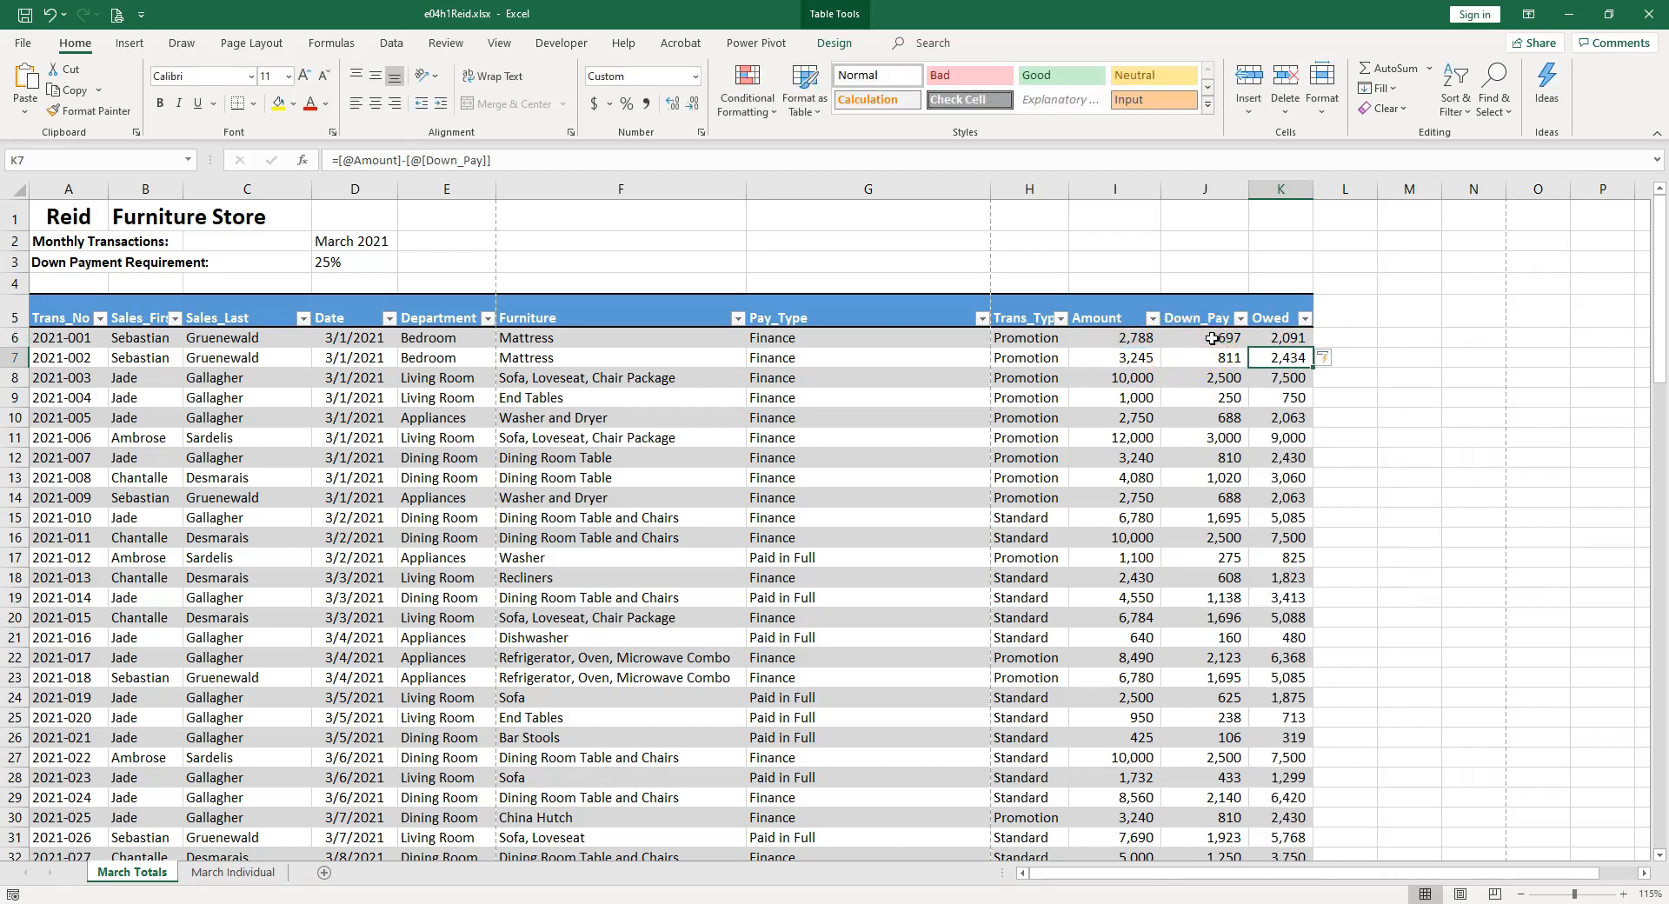